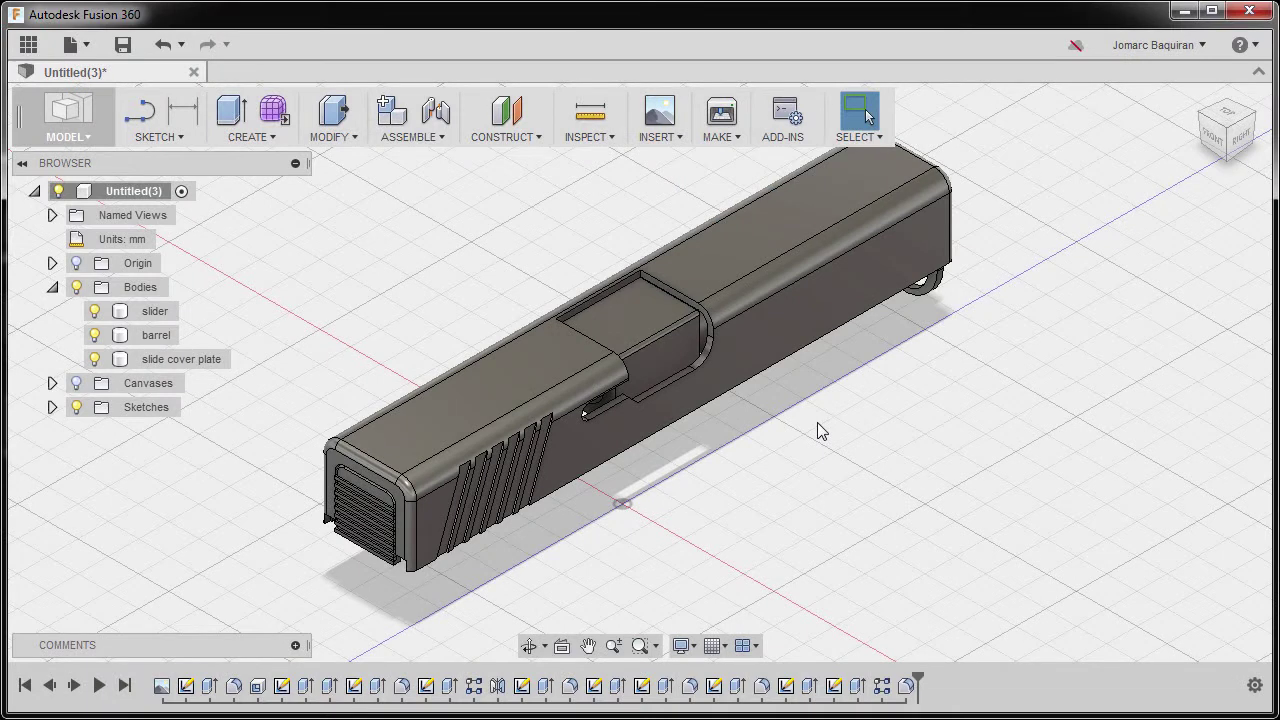
# Step: Sketch a two-point rectangle on the slider's side face, inside the round-ended slot and ending on the ejection port edge
pyautogui.press('l')
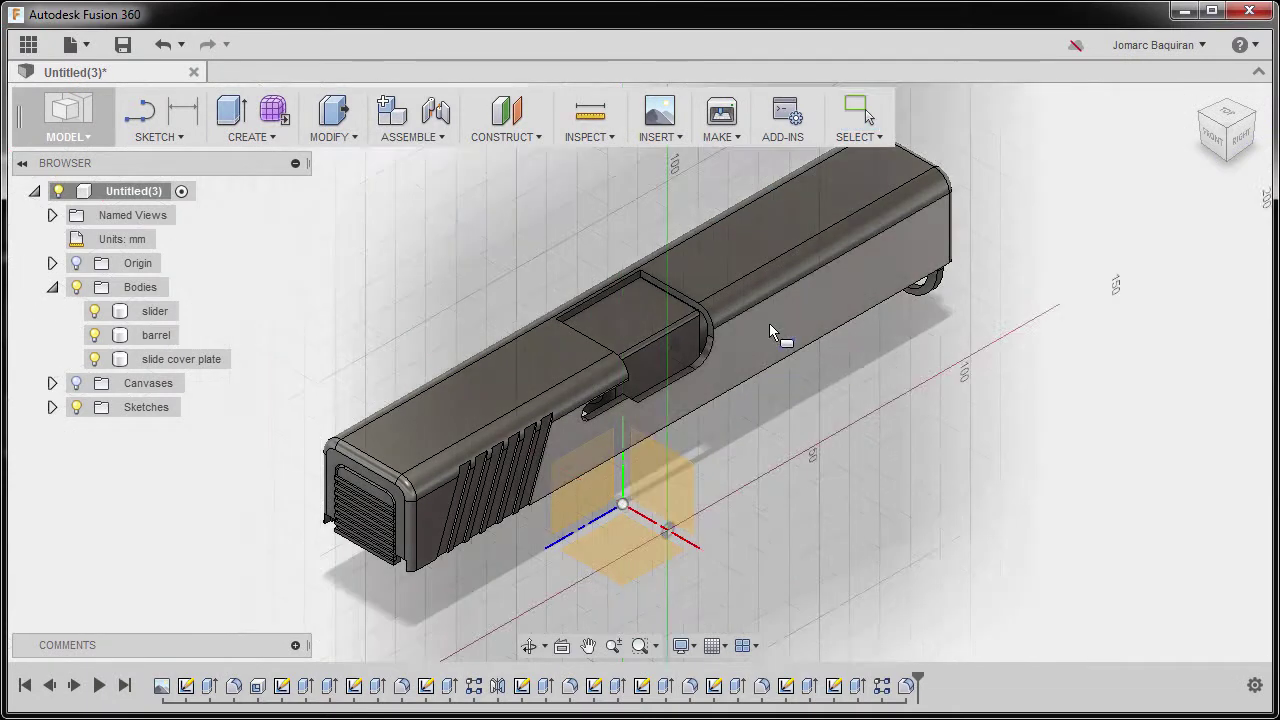
pyautogui.click(767, 327)
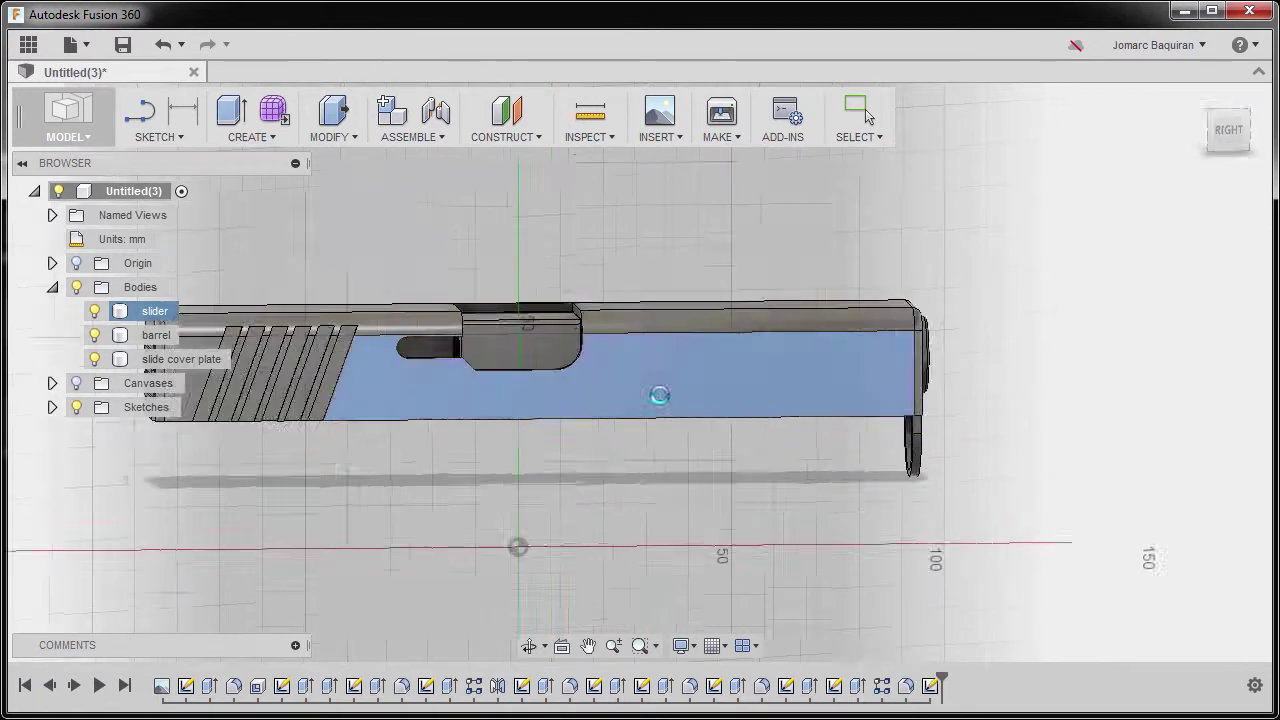
pyautogui.scroll(5, 480, 385)
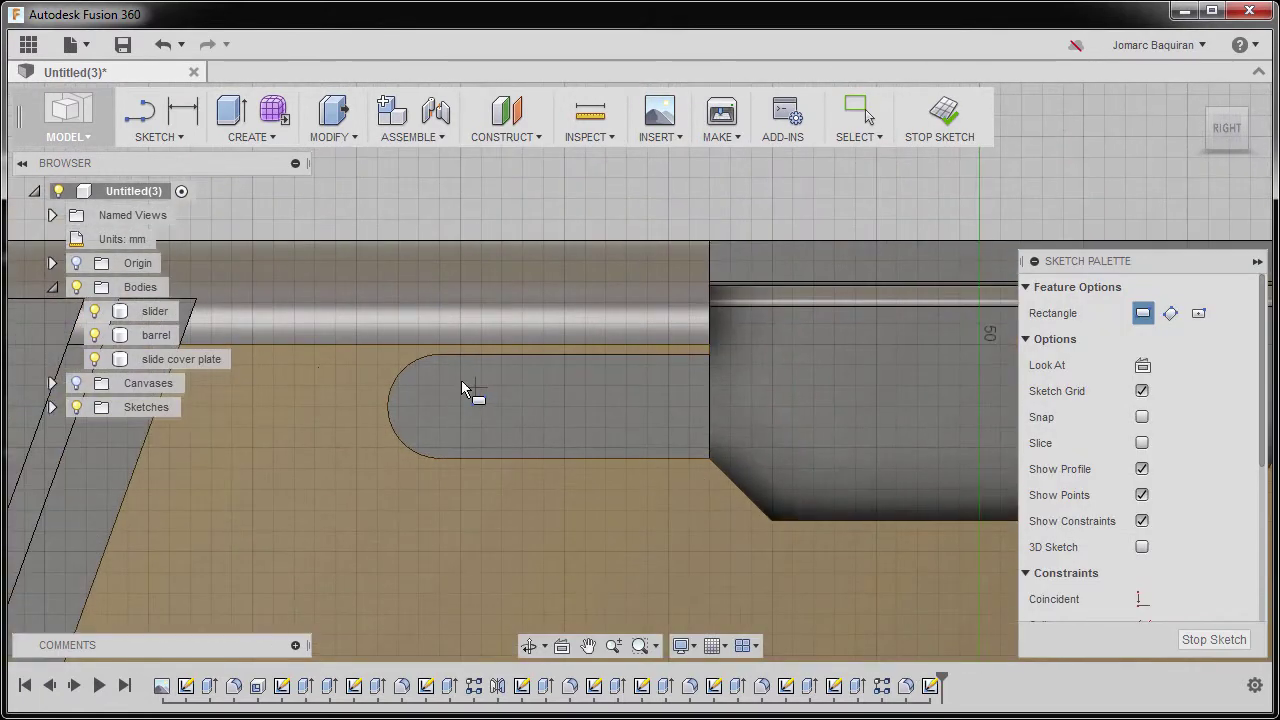
pyautogui.click(434, 368)
pyautogui.click(709, 441)
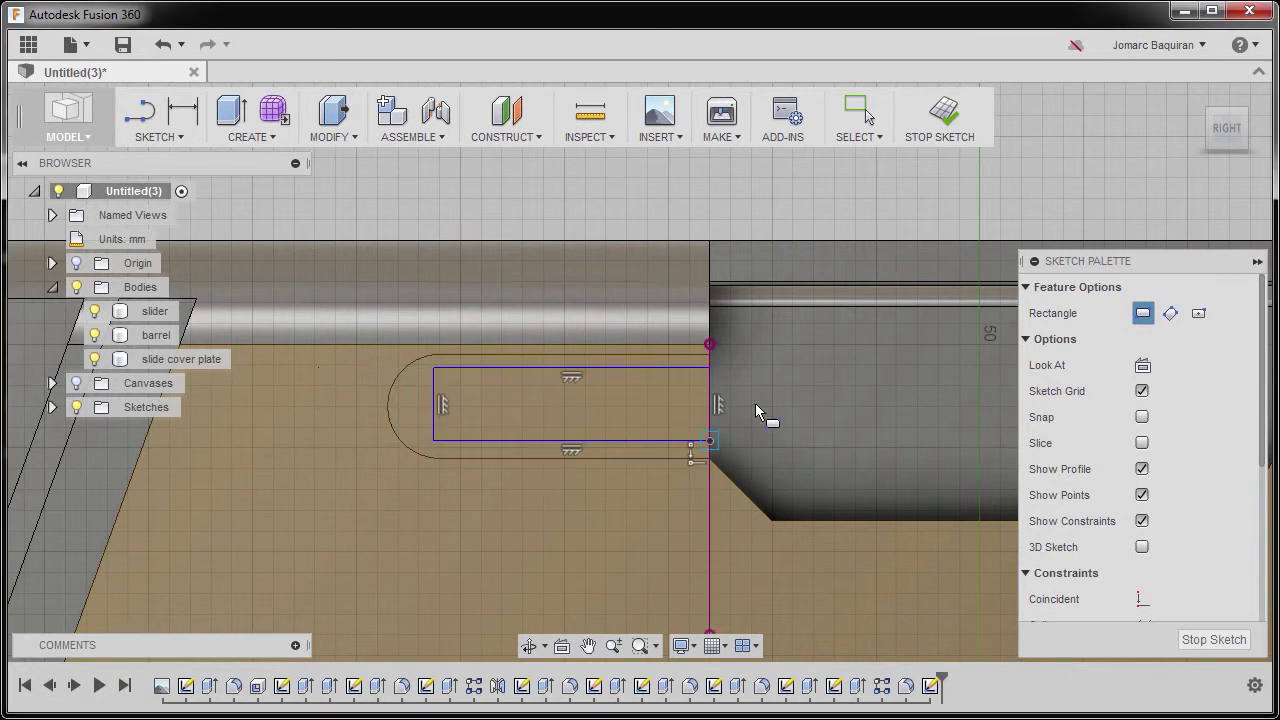
pyautogui.press('Escape')
# Step: Dimension the gap between the slot's upper edge and the rectangle's upper edge to 0.2 mm
pyautogui.scroll(4, 690, 382)
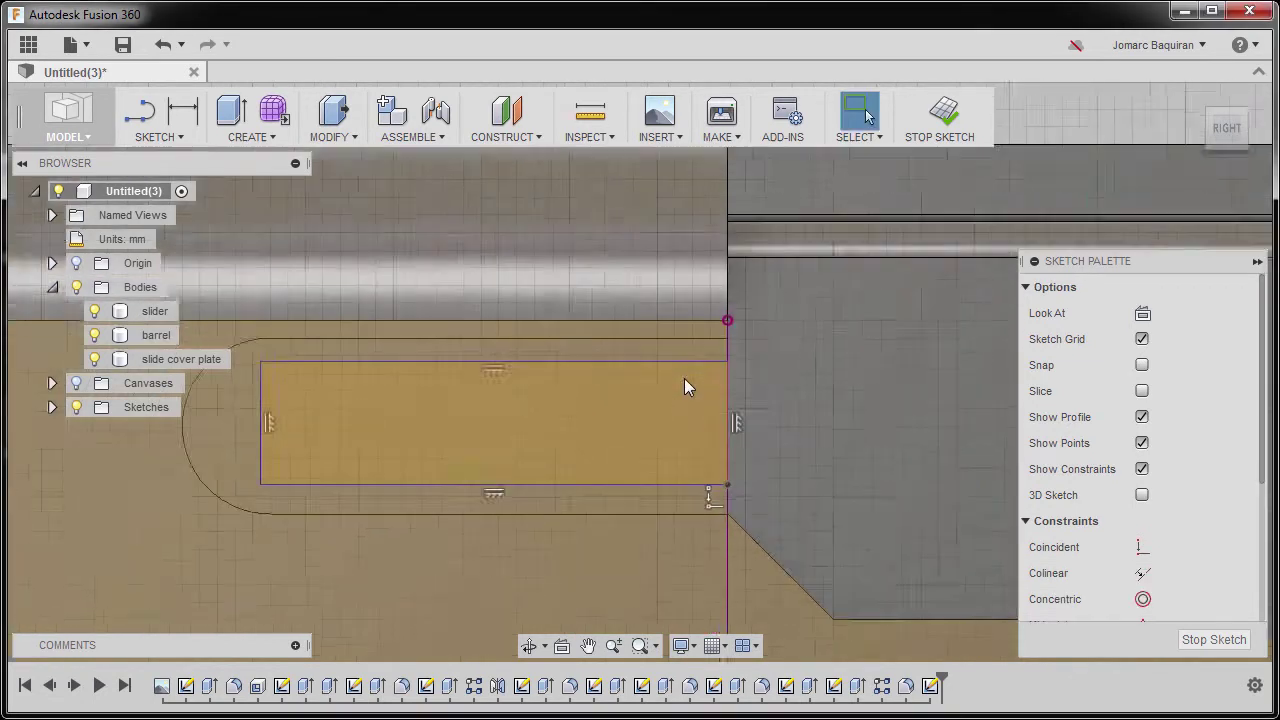
pyautogui.press('d')
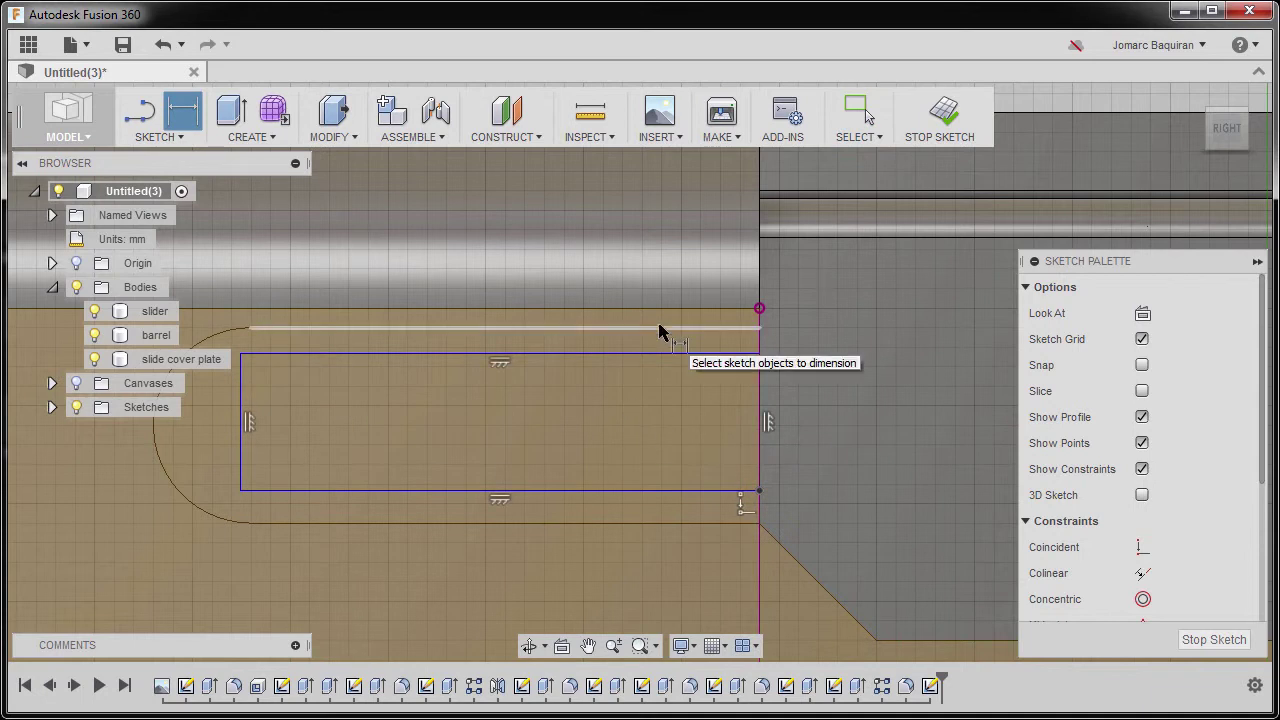
pyautogui.click(659, 355)
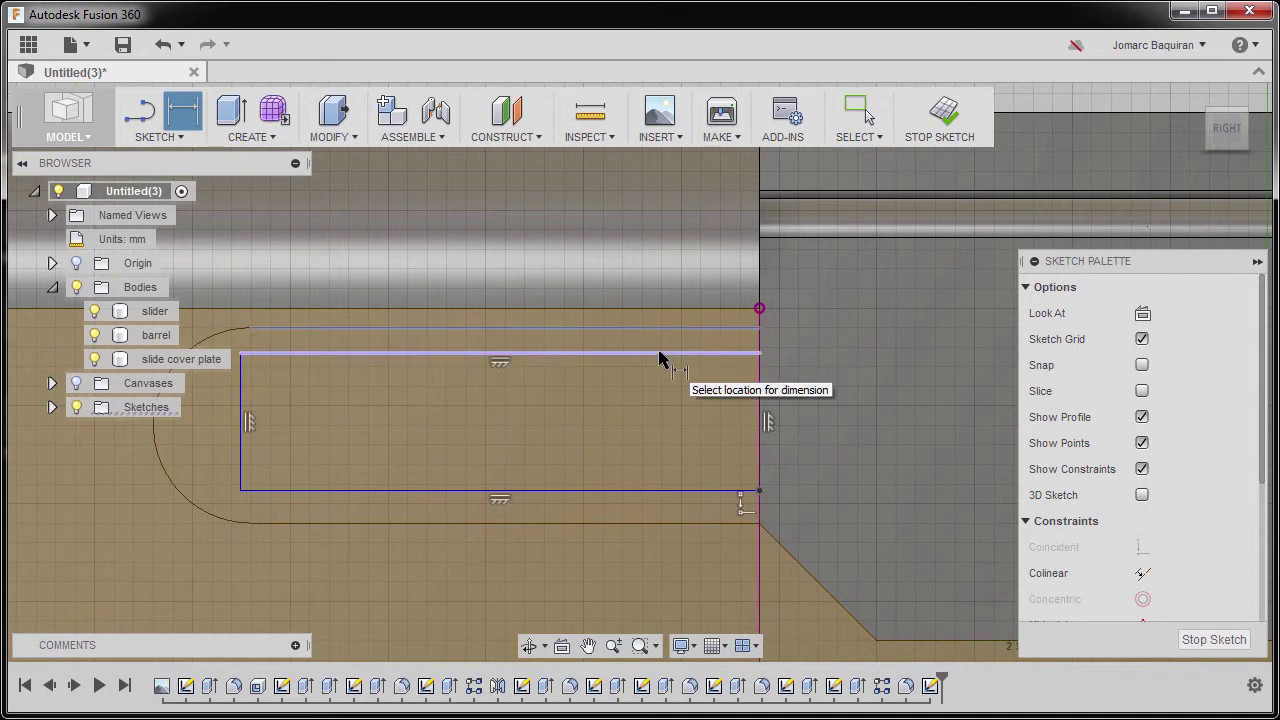
pyautogui.click(813, 270)
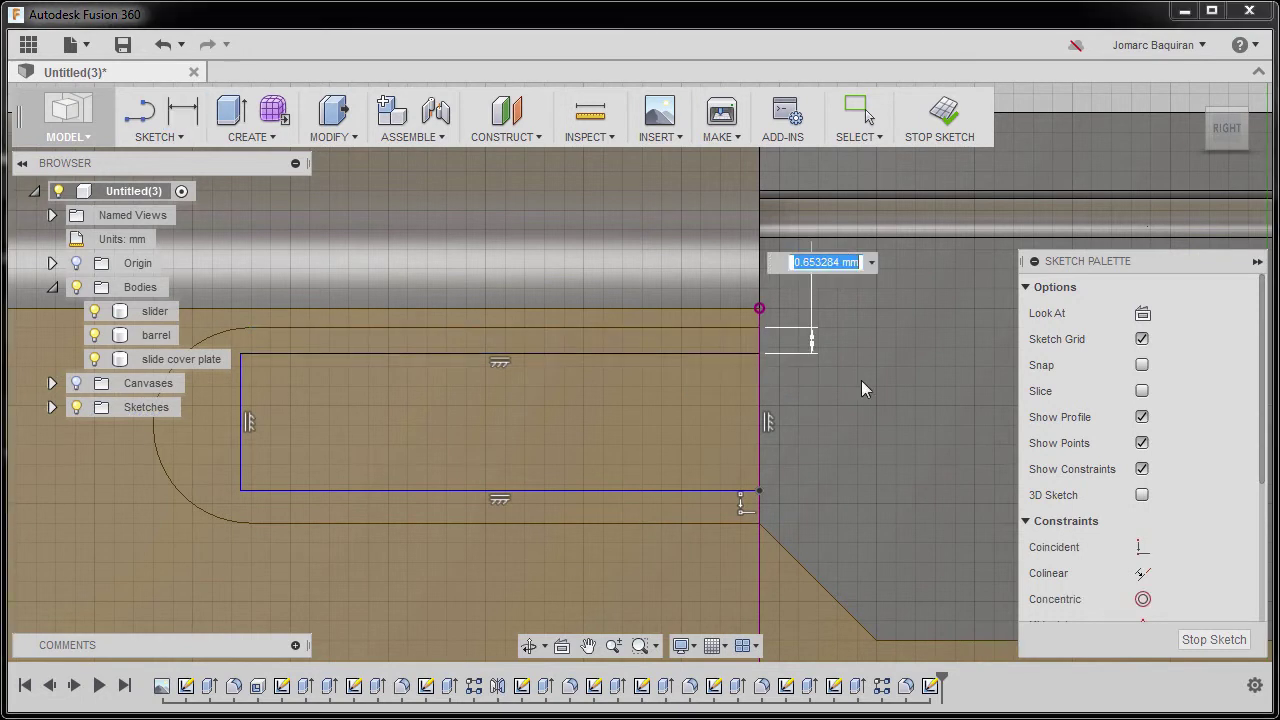
pyautogui.write('.2')
pyautogui.press('Return')
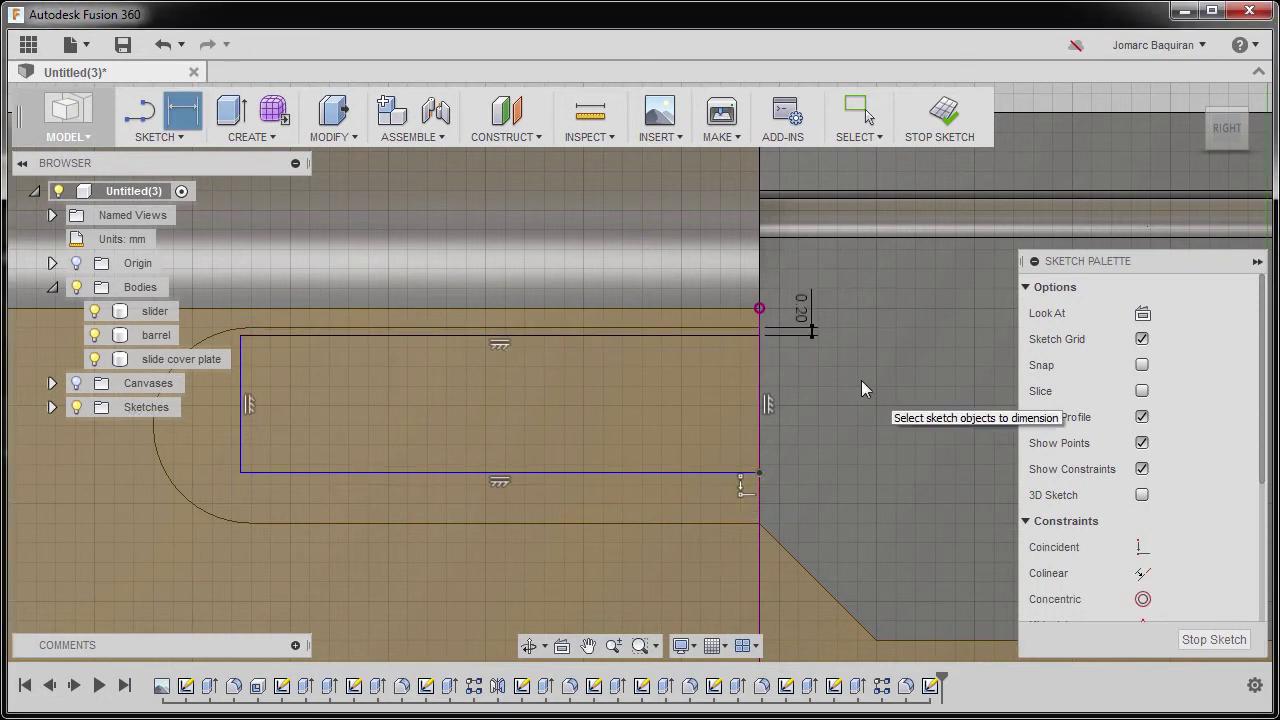
# Step: Dimension the gap between the rectangle's lower edge and the slot's lower edge, linking its value to the upper gap dimension
pyautogui.click(662, 473)
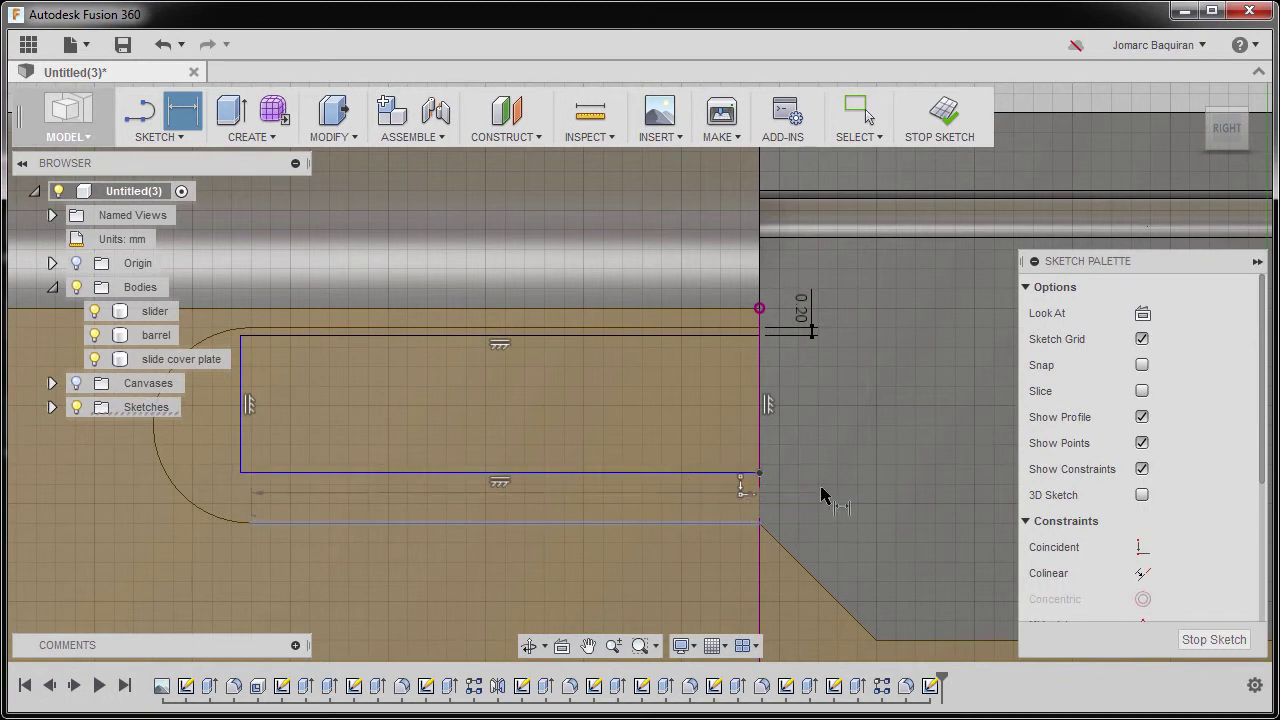
pyautogui.click(828, 551)
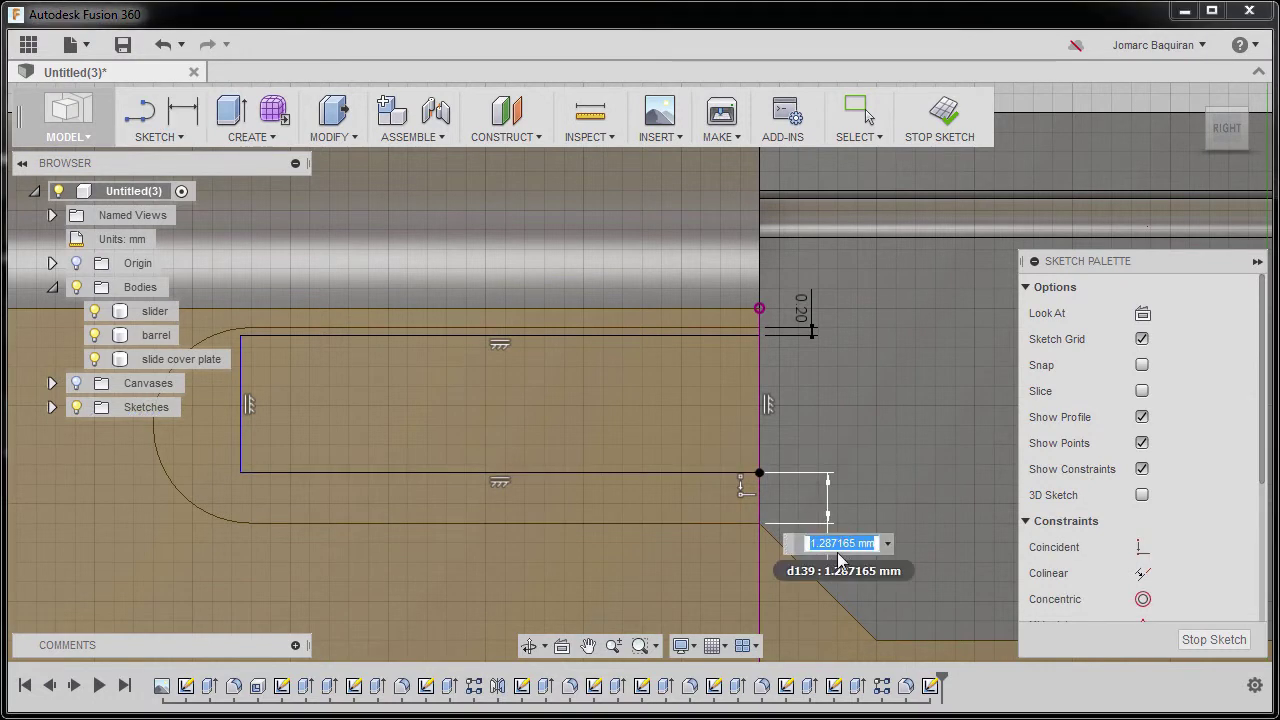
pyautogui.click(803, 309)
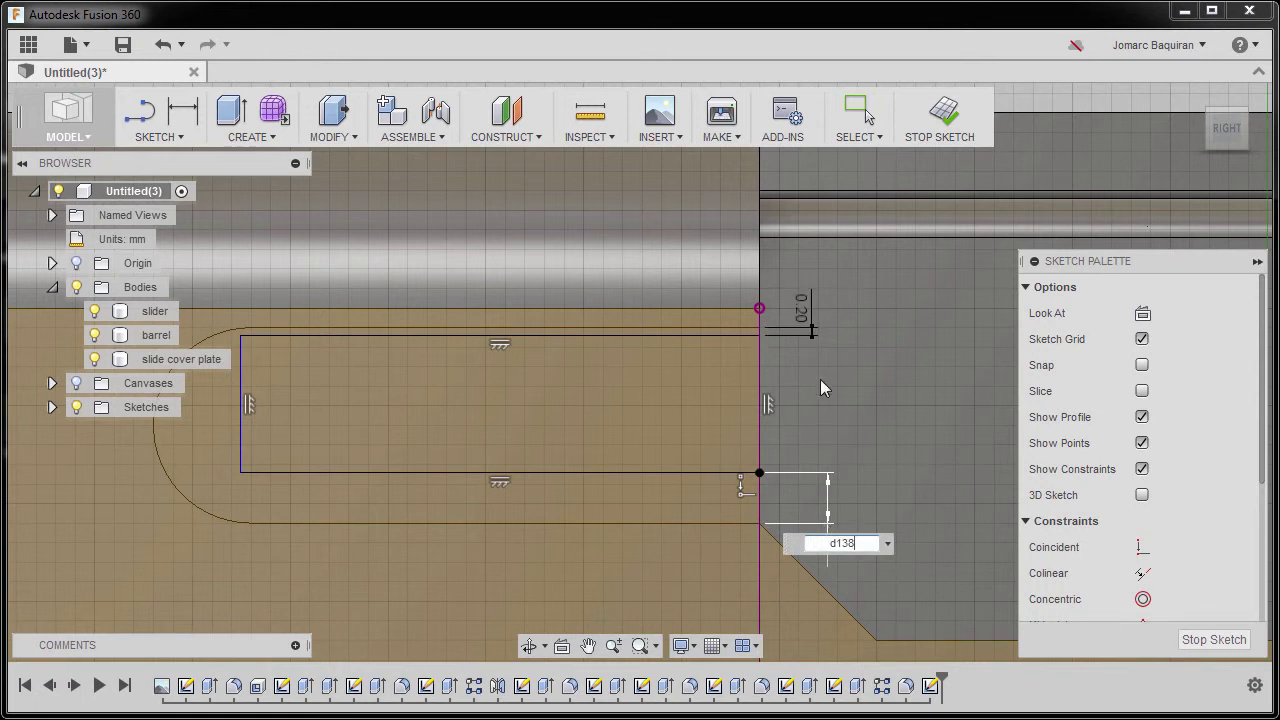
pyautogui.press('Return')
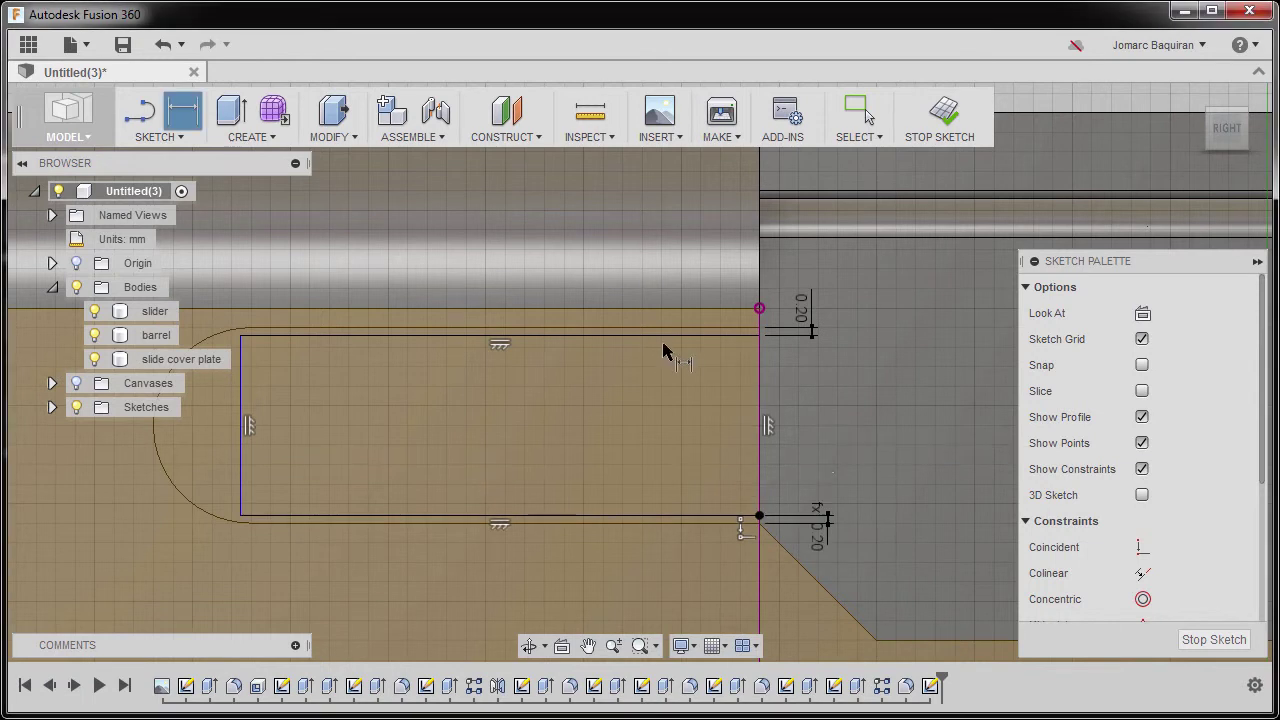
pyautogui.press('Escape')
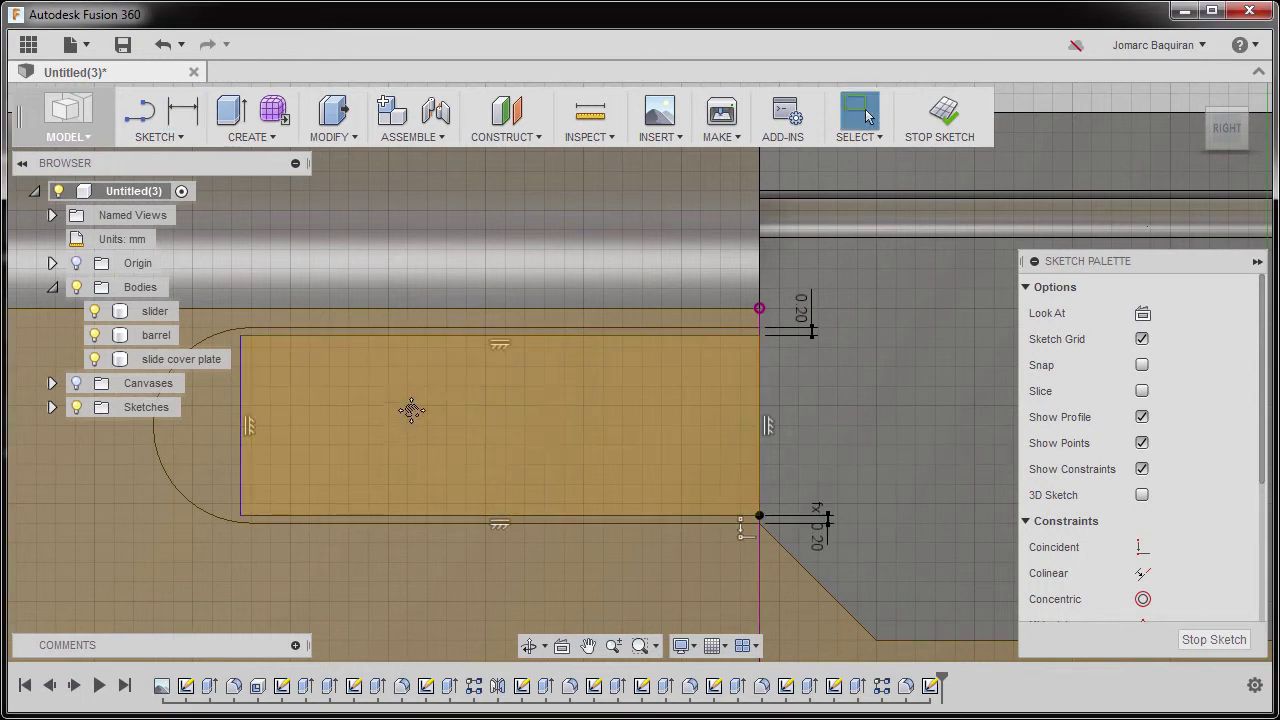
# Step: Align the rectangle's upper corner vertically with the start point of the slot's rounded end using a Horizontal/Vertical constraint
pyautogui.moveTo(414, 420); pyautogui.dragTo(500, 420, button='middle')
pyautogui.scroll(-5, 1135, 545)
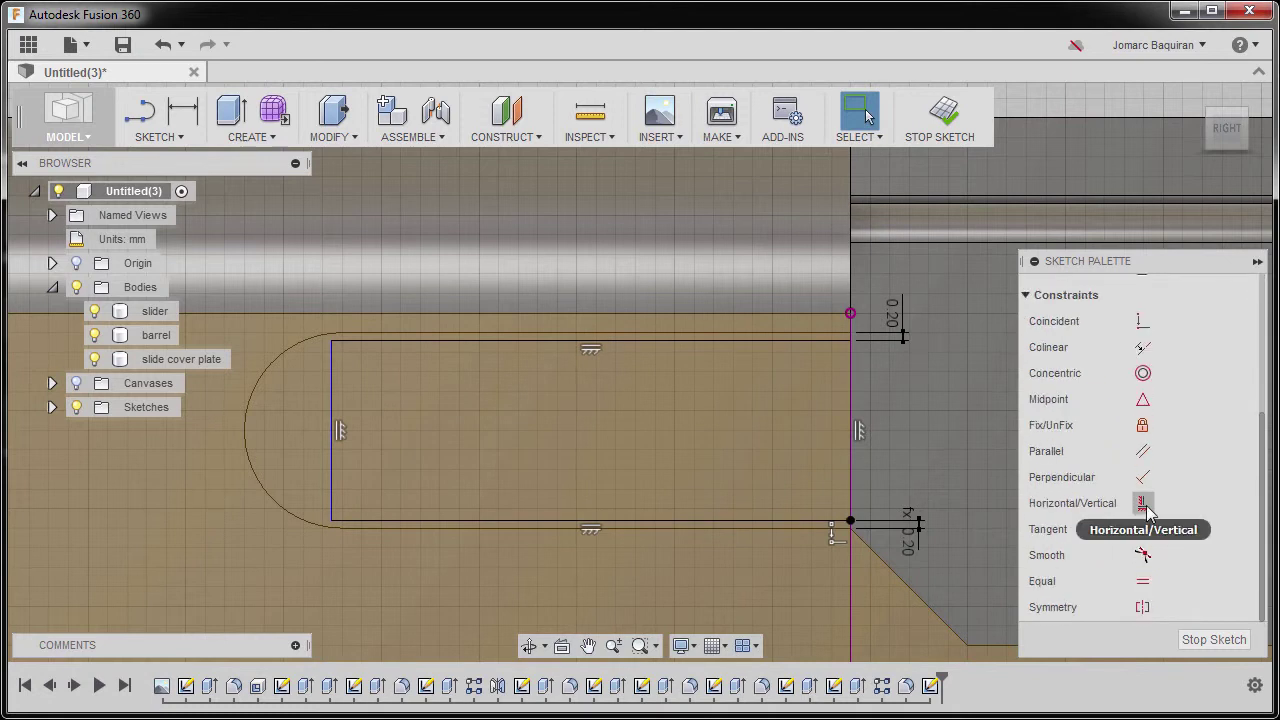
pyautogui.click(1145, 508)
pyautogui.scroll(5, 340, 350)
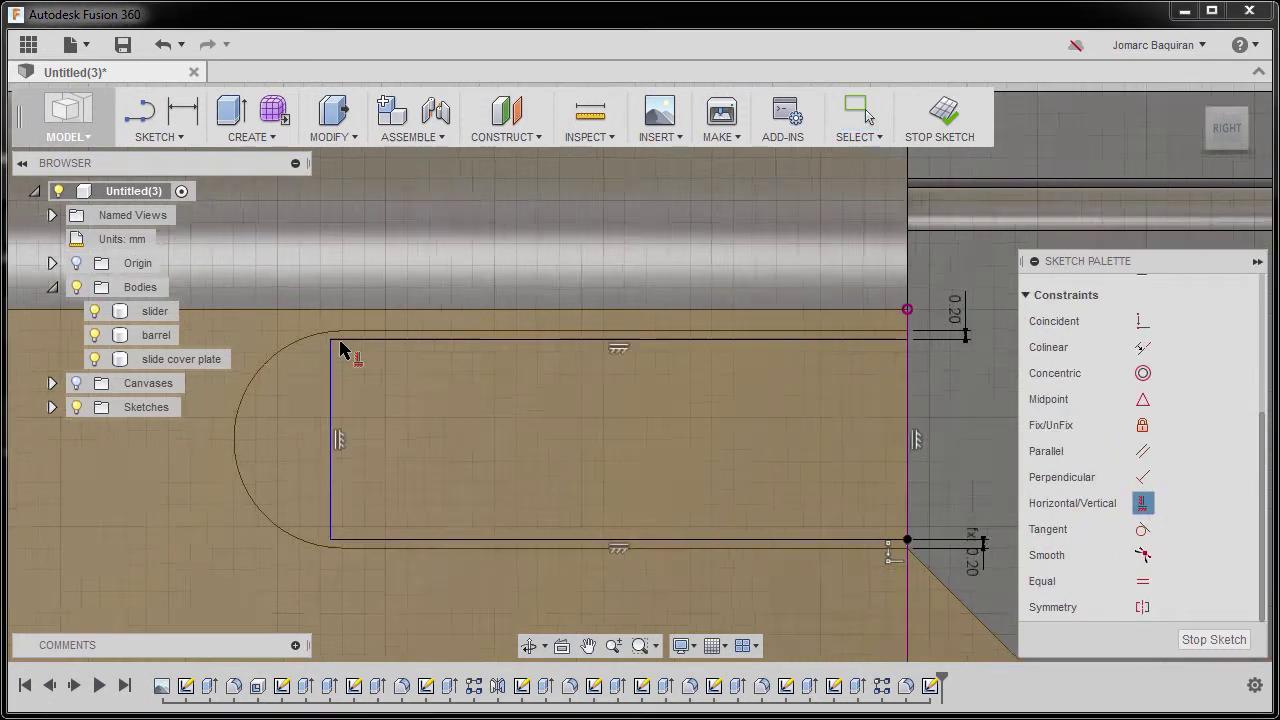
pyautogui.scroll(1, 337, 341)
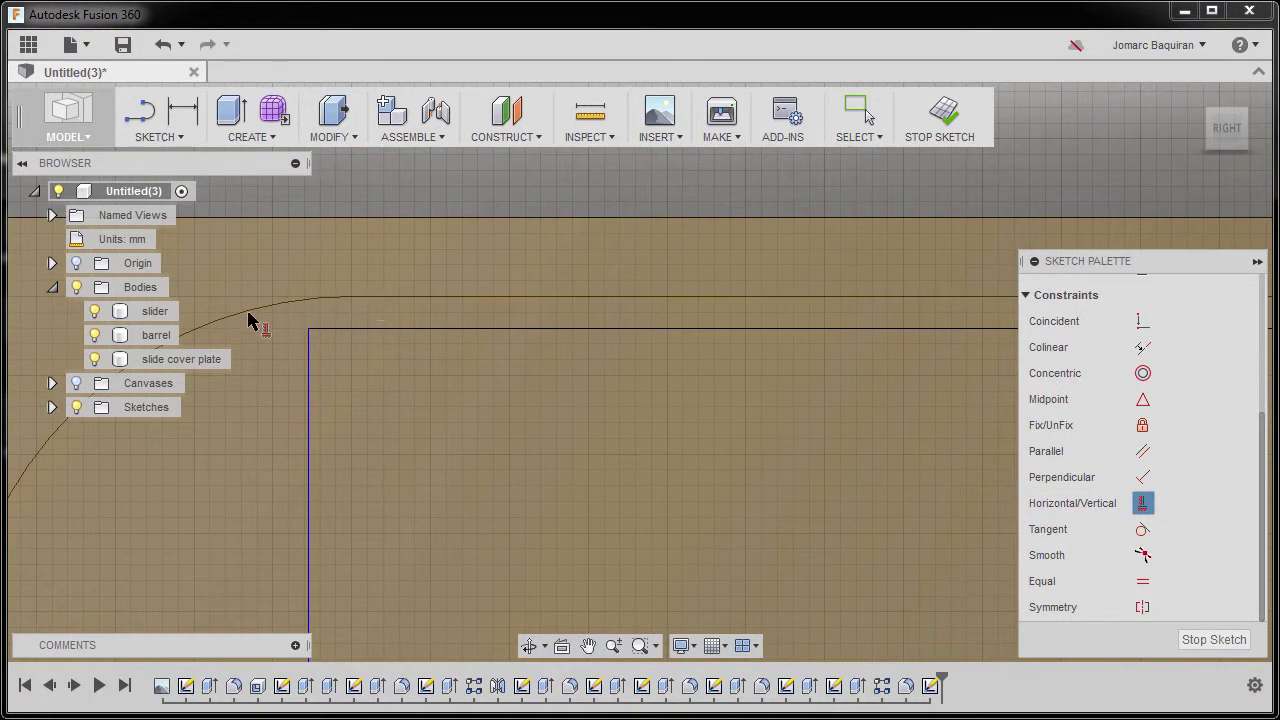
pyautogui.click(351, 297)
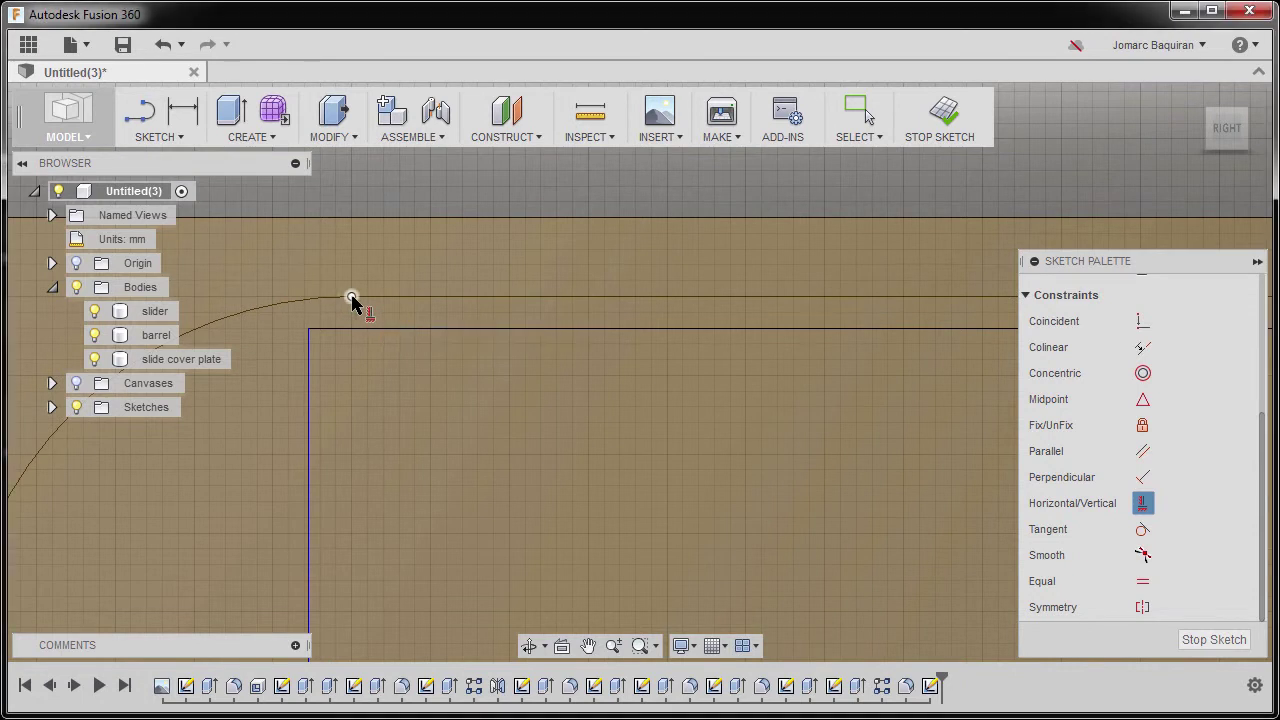
pyautogui.click(308, 329)
pyautogui.scroll(5, 428, 389)
pyautogui.press('Escape')
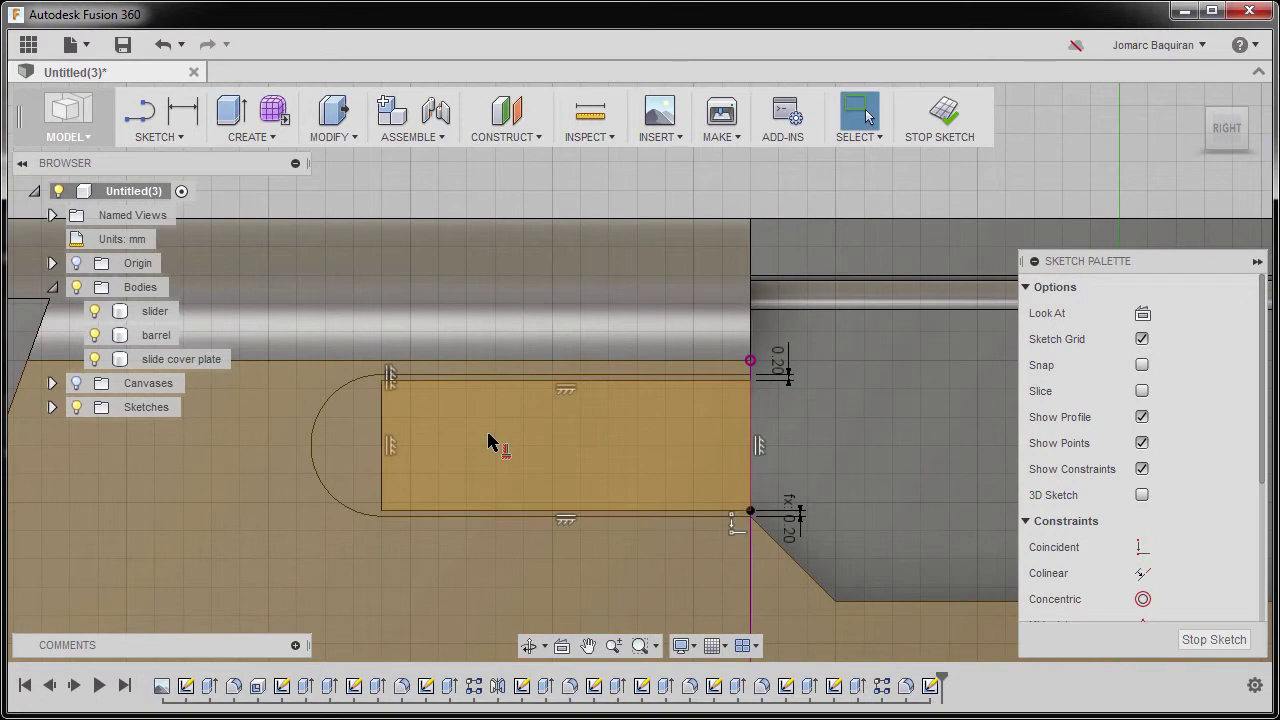
# Step: Extrude the rectangle profile -15 mm into the slider as a new body
pyautogui.press('e')
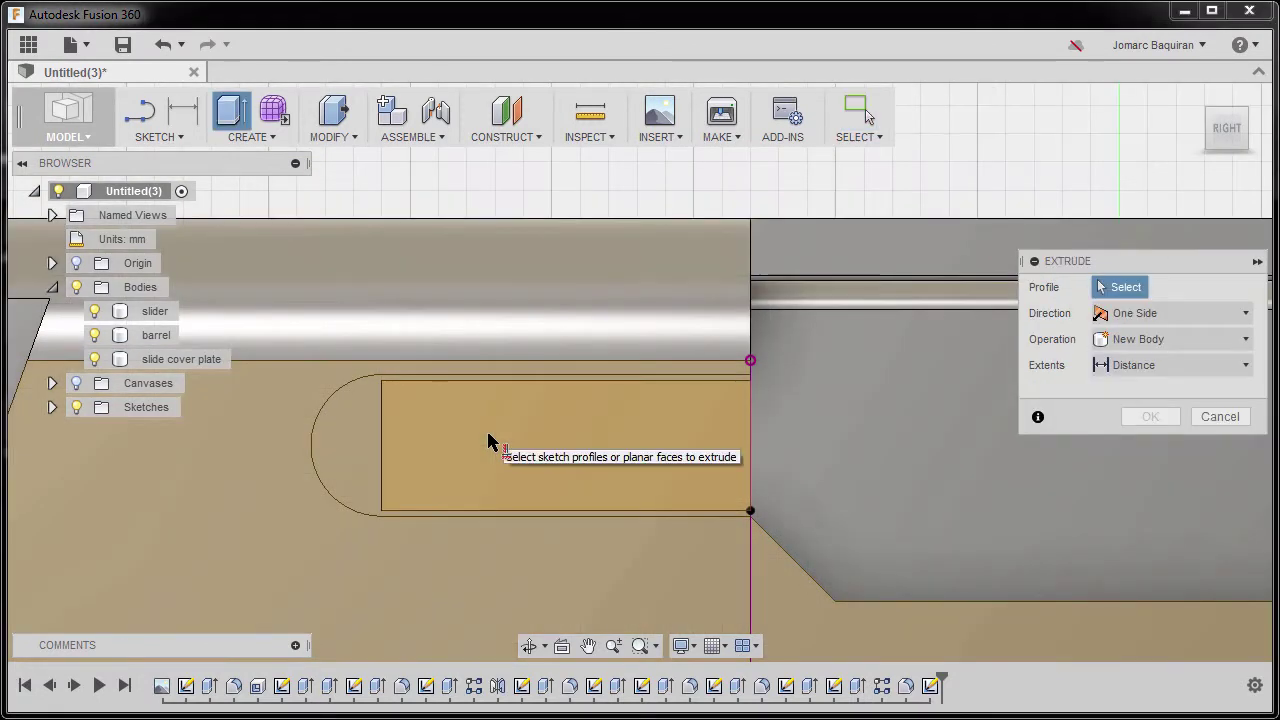
pyautogui.click(527, 441)
pyautogui.keyDown('shift'); pyautogui.moveTo(709, 400); pyautogui.dragTo(648, 448, button='middle'); pyautogui.keyUp('shift')
pyautogui.moveTo(605, 405); pyautogui.dragTo(855, 322)
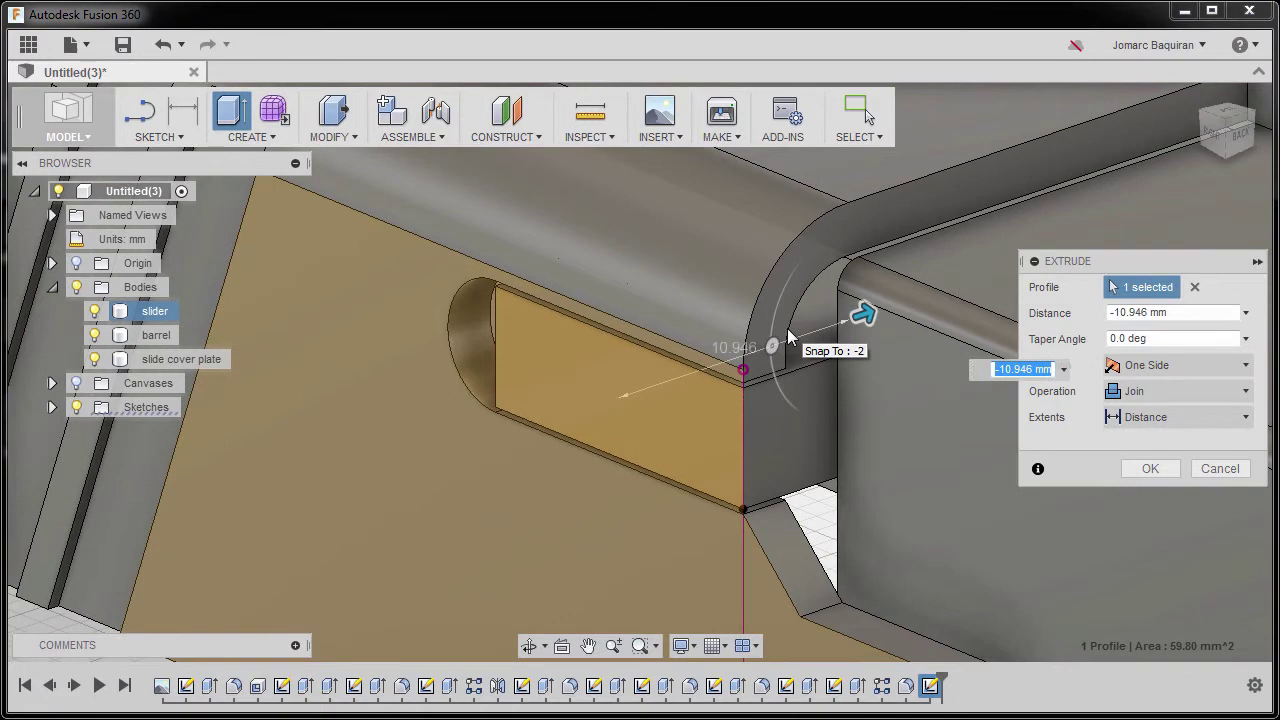
pyautogui.write('-15')
pyautogui.press('Tab')
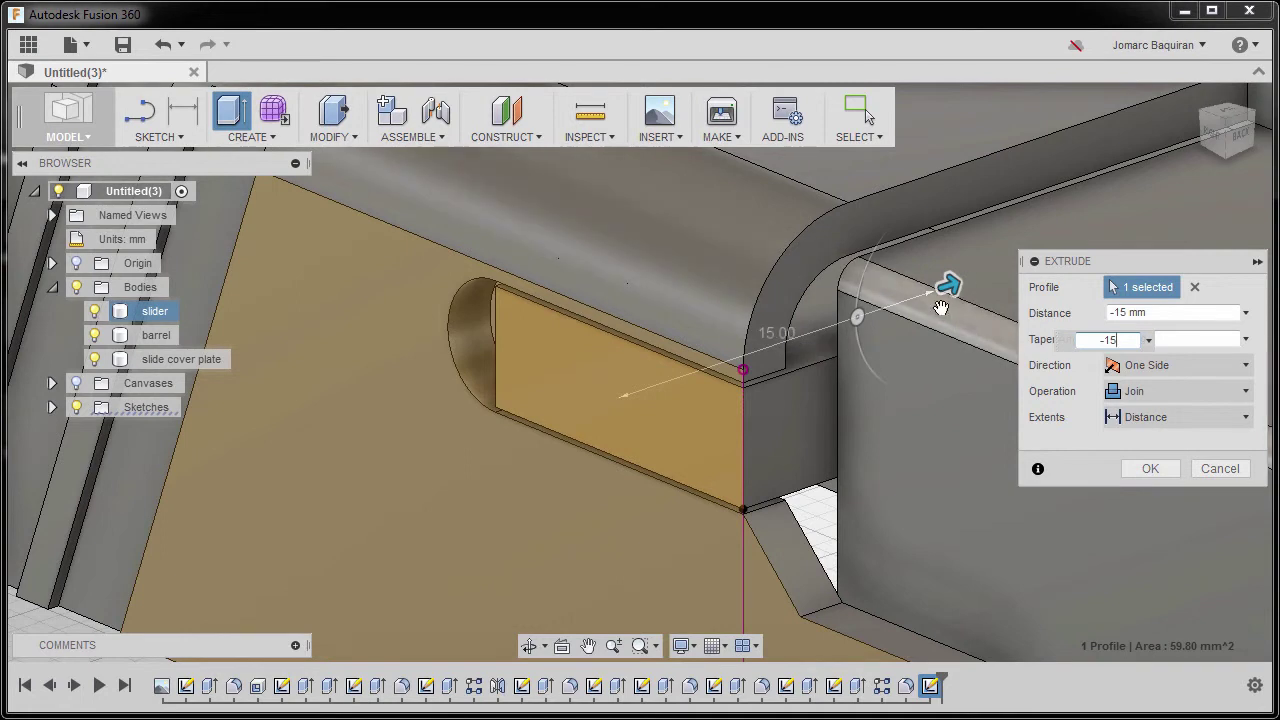
pyautogui.click(1140, 394)
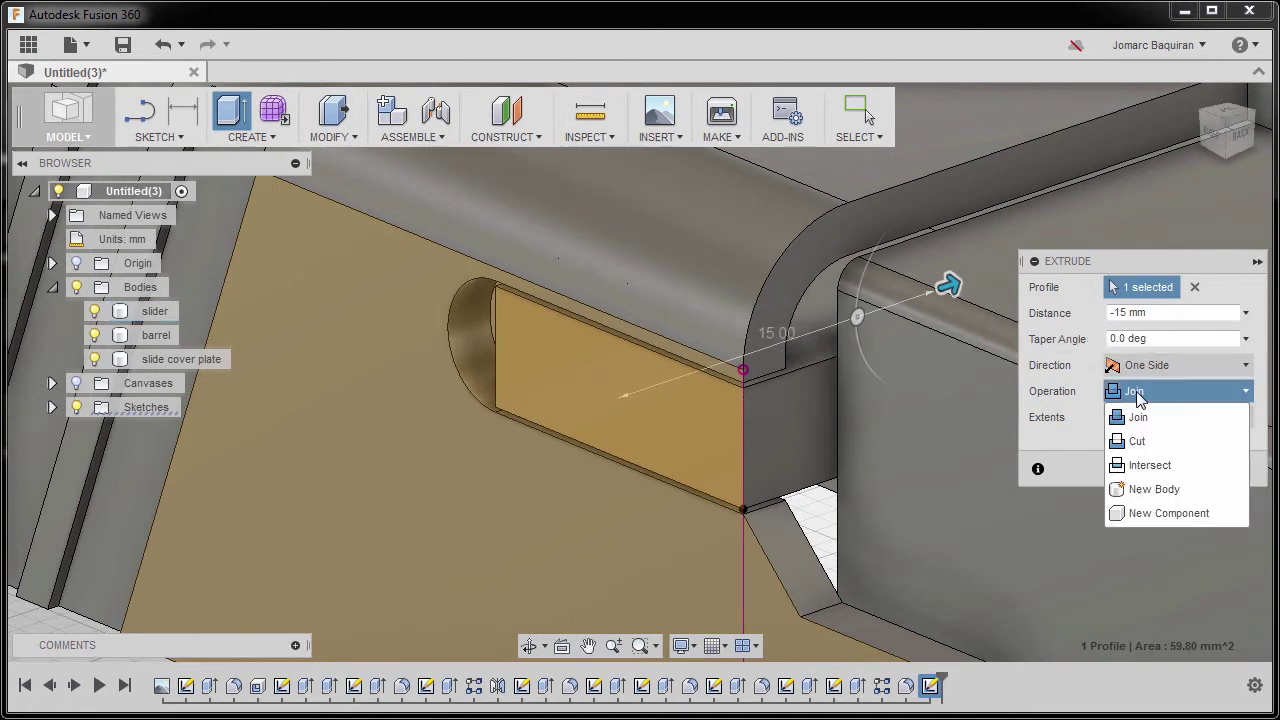
pyautogui.click(1157, 490)
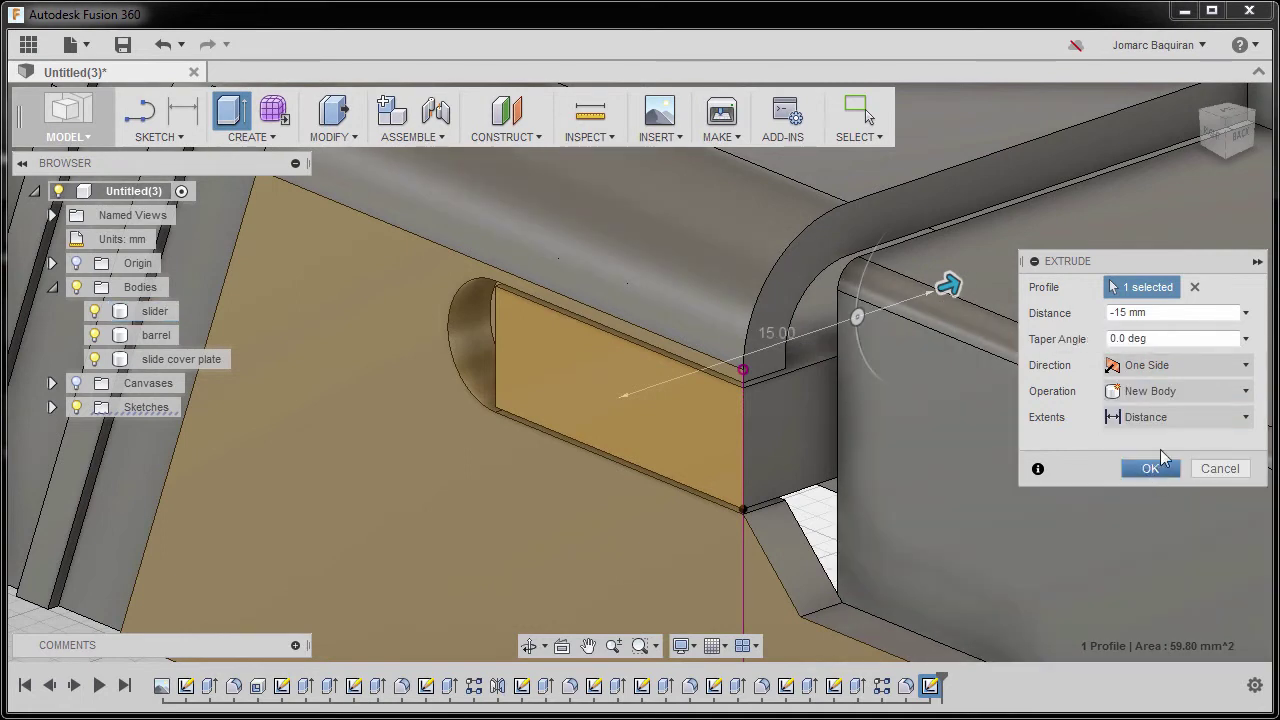
pyautogui.click(1150, 468)
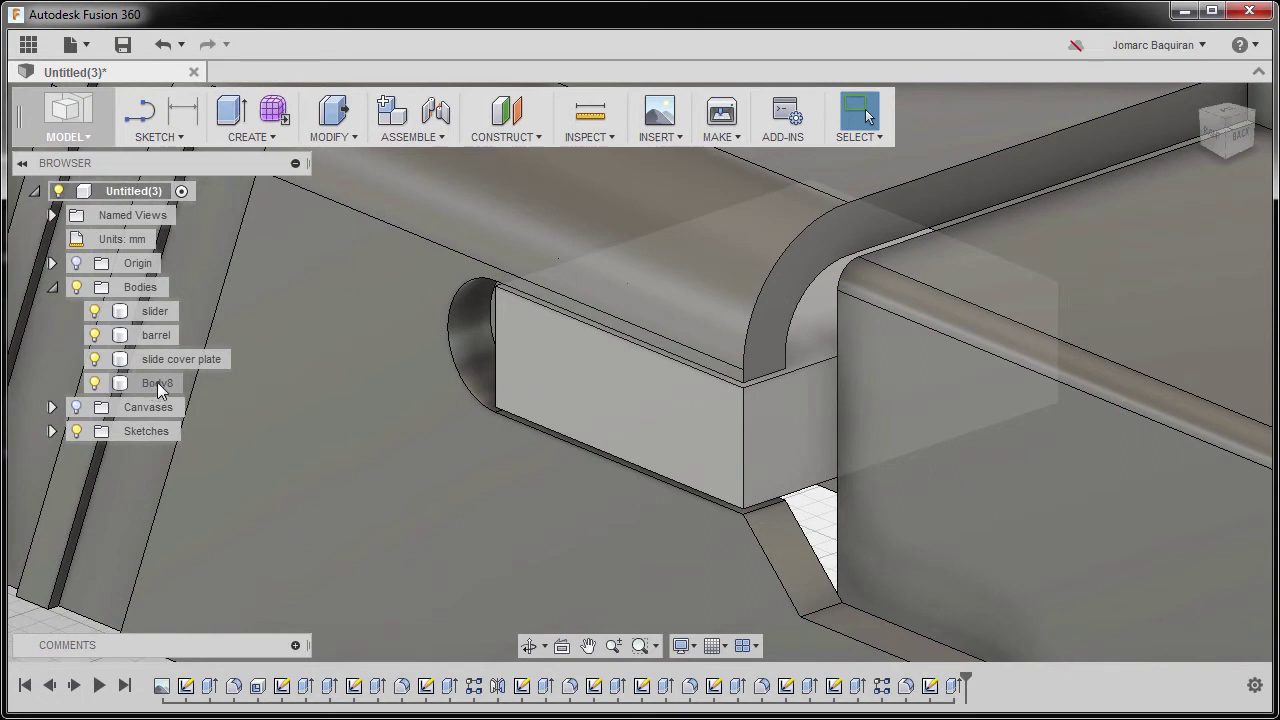
# Step: Rename the newly extruded body as extractor and clear the selection
pyautogui.doubleClick(157, 384)
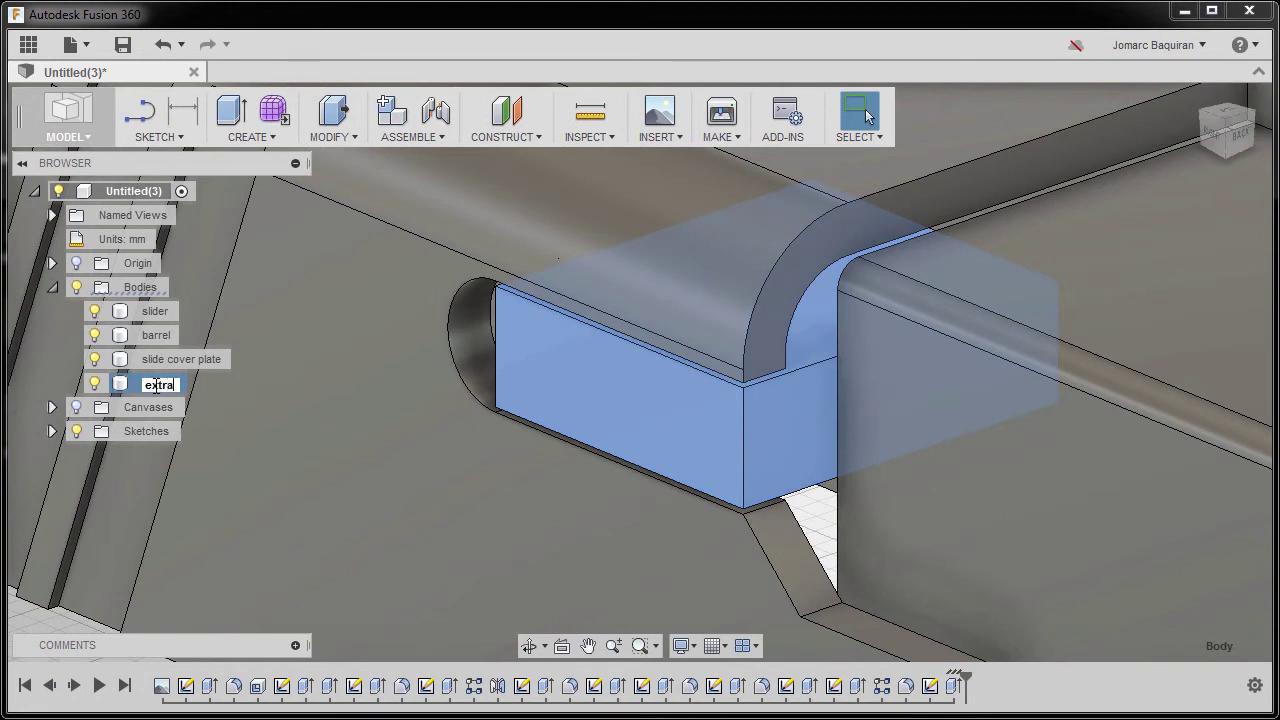
pyautogui.press('Return')
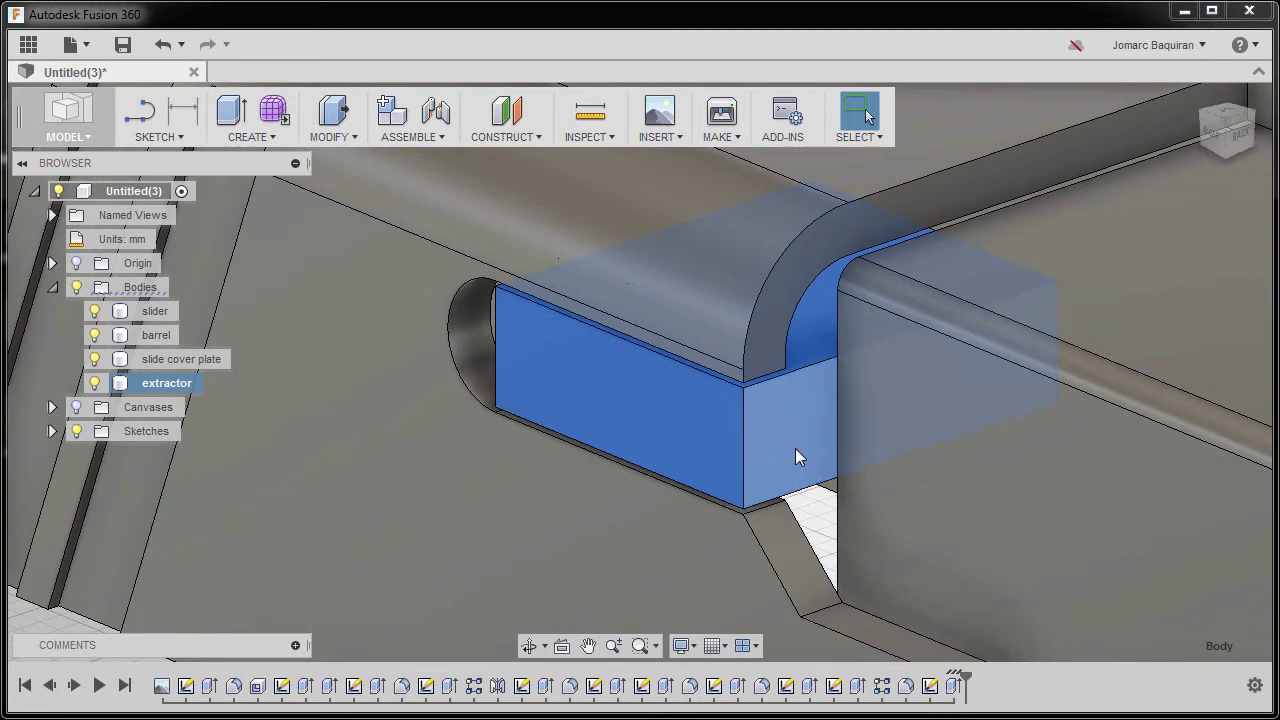
pyautogui.click(818, 533)
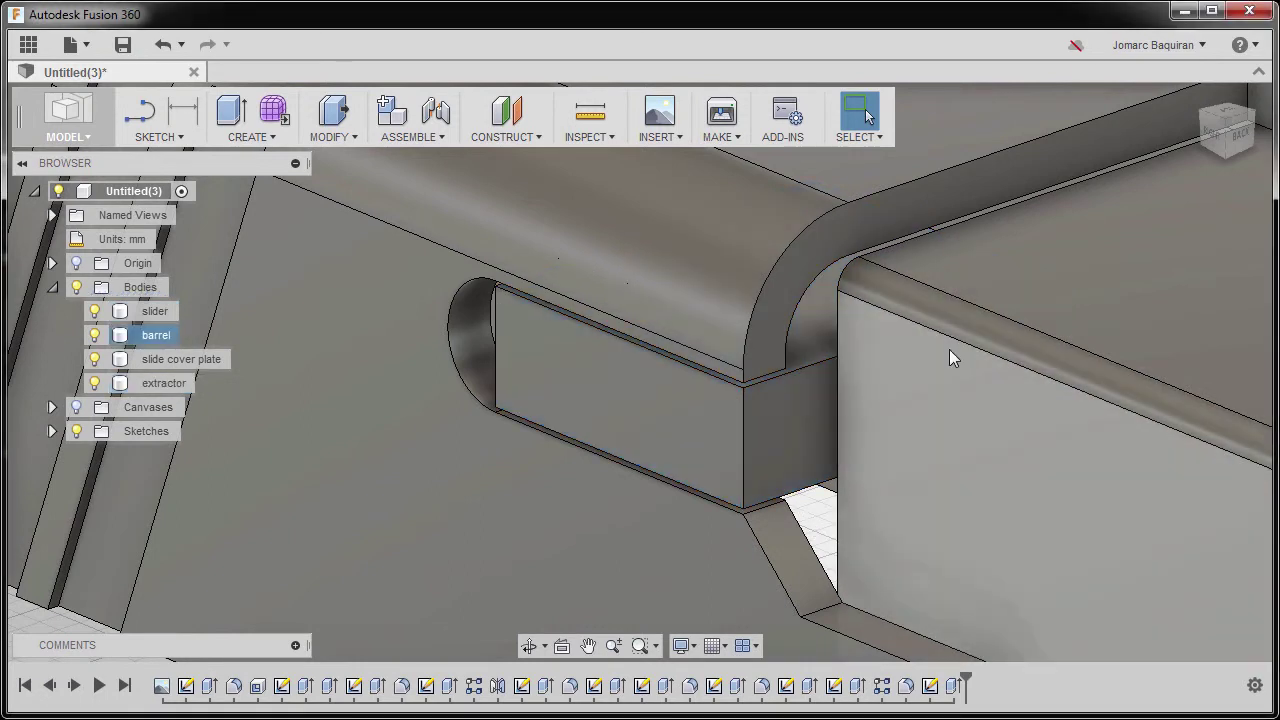
# Step: Create a sketch on the extractor's top face, turn on Slice and view the sketch plane face-on
pyautogui.click(818, 321)
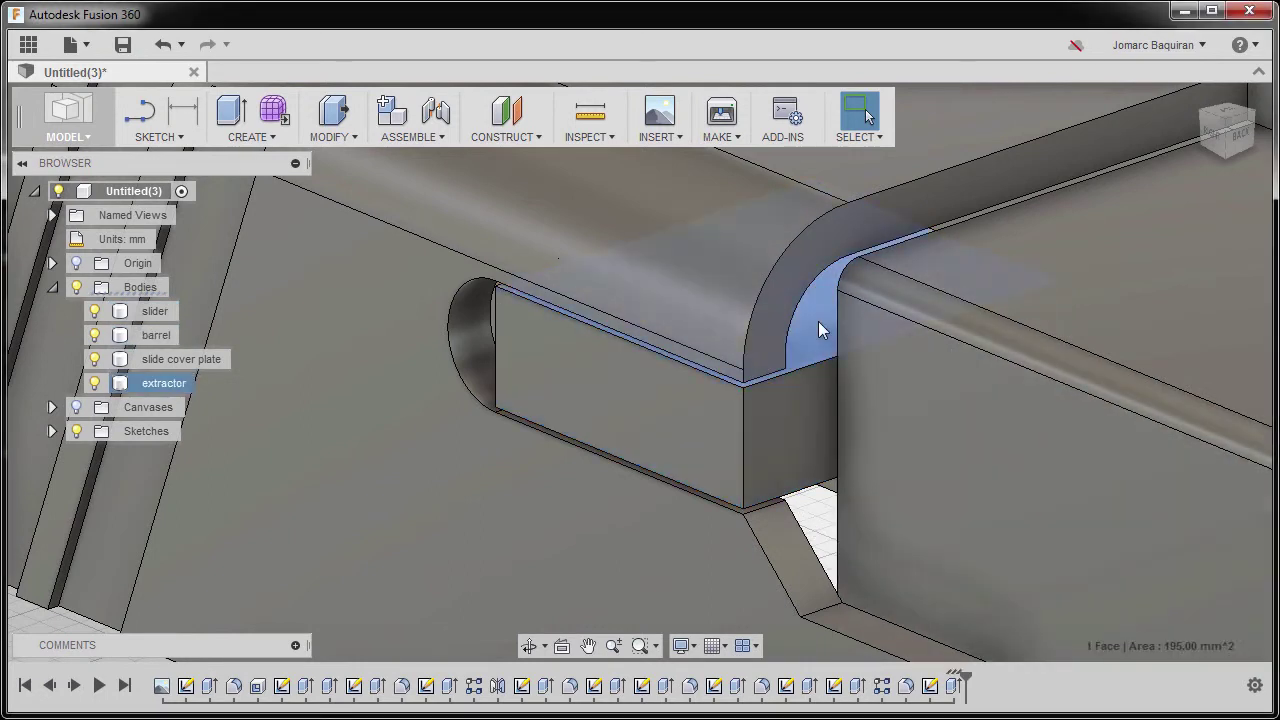
pyautogui.rightClick(818, 321)
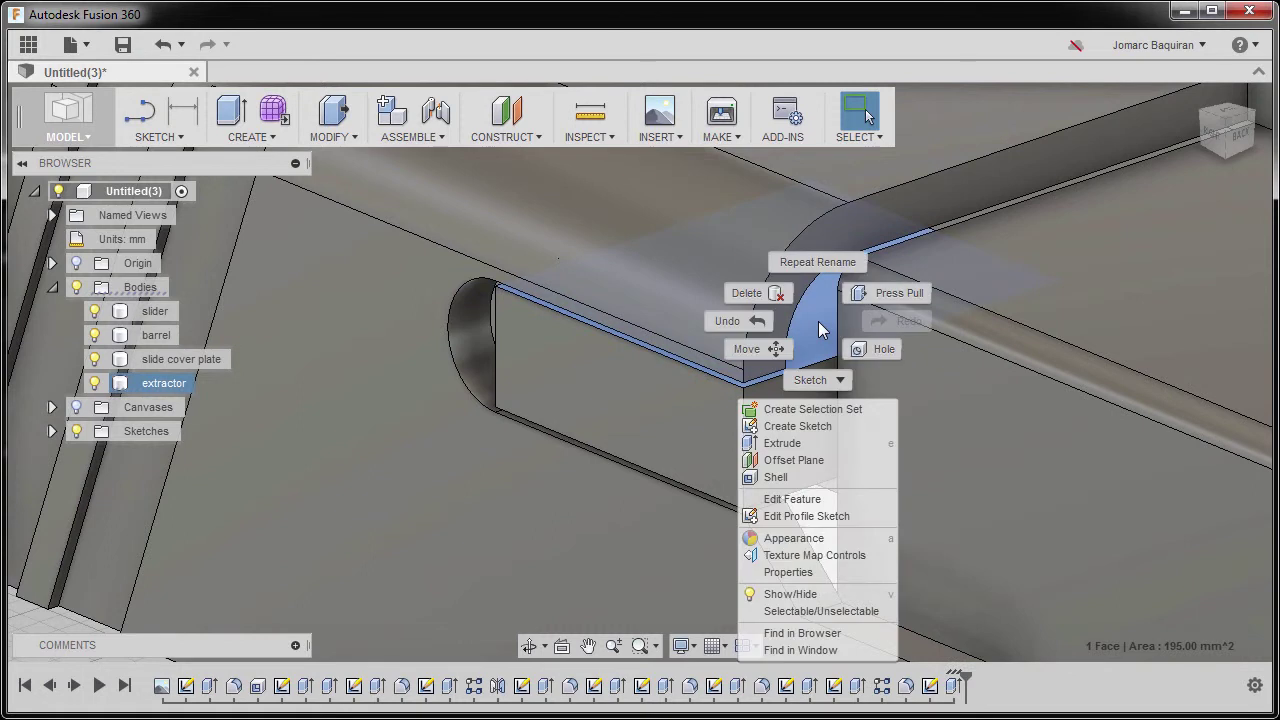
pyautogui.click(801, 427)
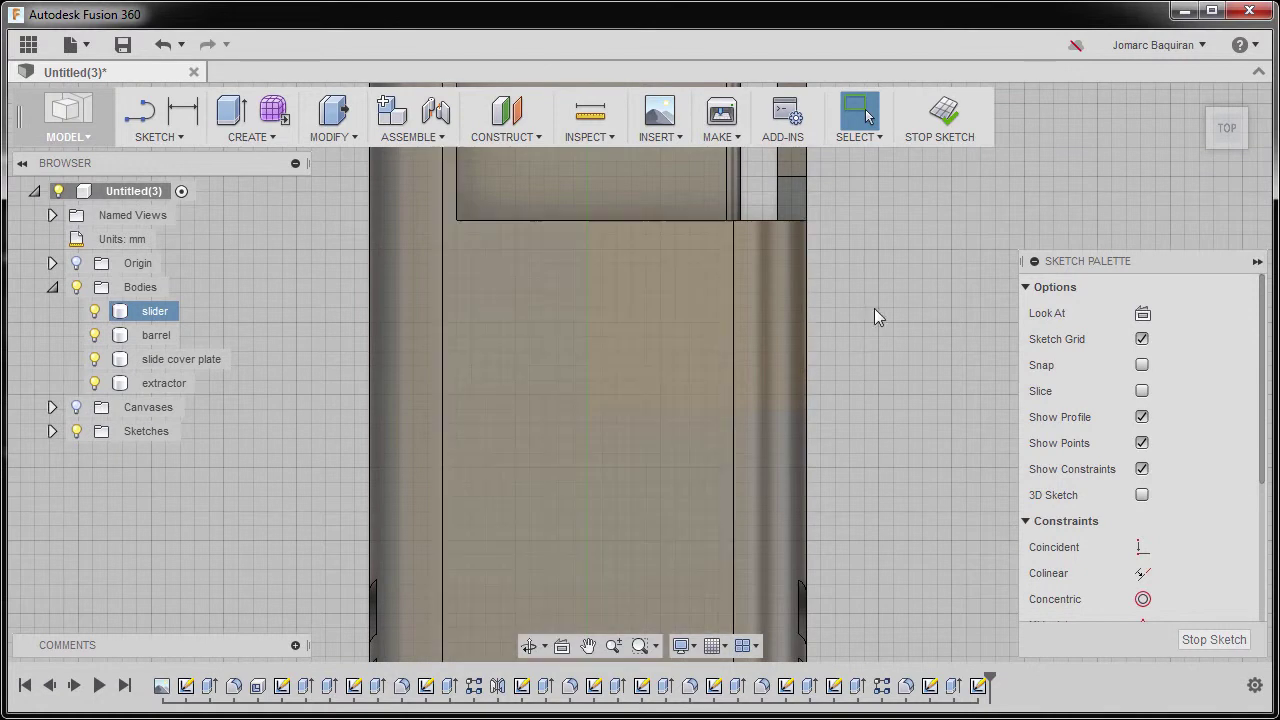
pyautogui.click(1142, 391)
pyautogui.keyDown('shift'); pyautogui.moveTo(829, 394); pyautogui.dragTo(750, 304, button='middle'); pyautogui.keyUp('shift')
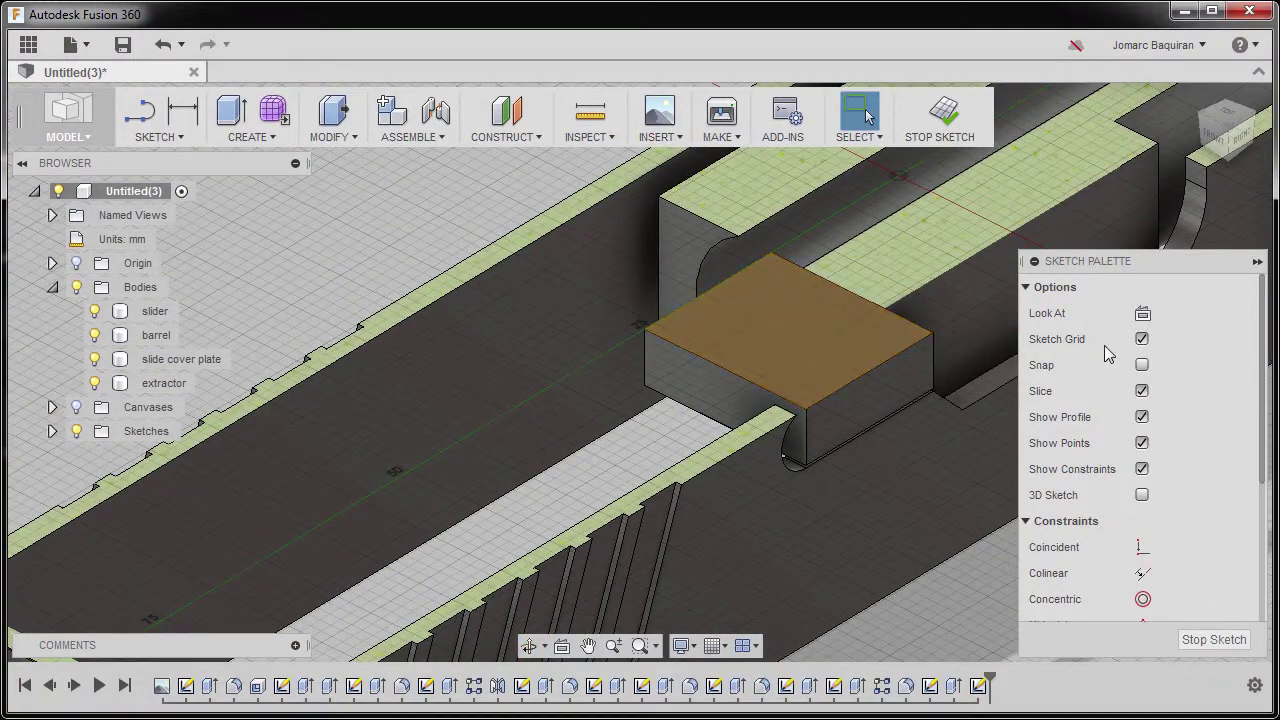
pyautogui.click(1143, 315)
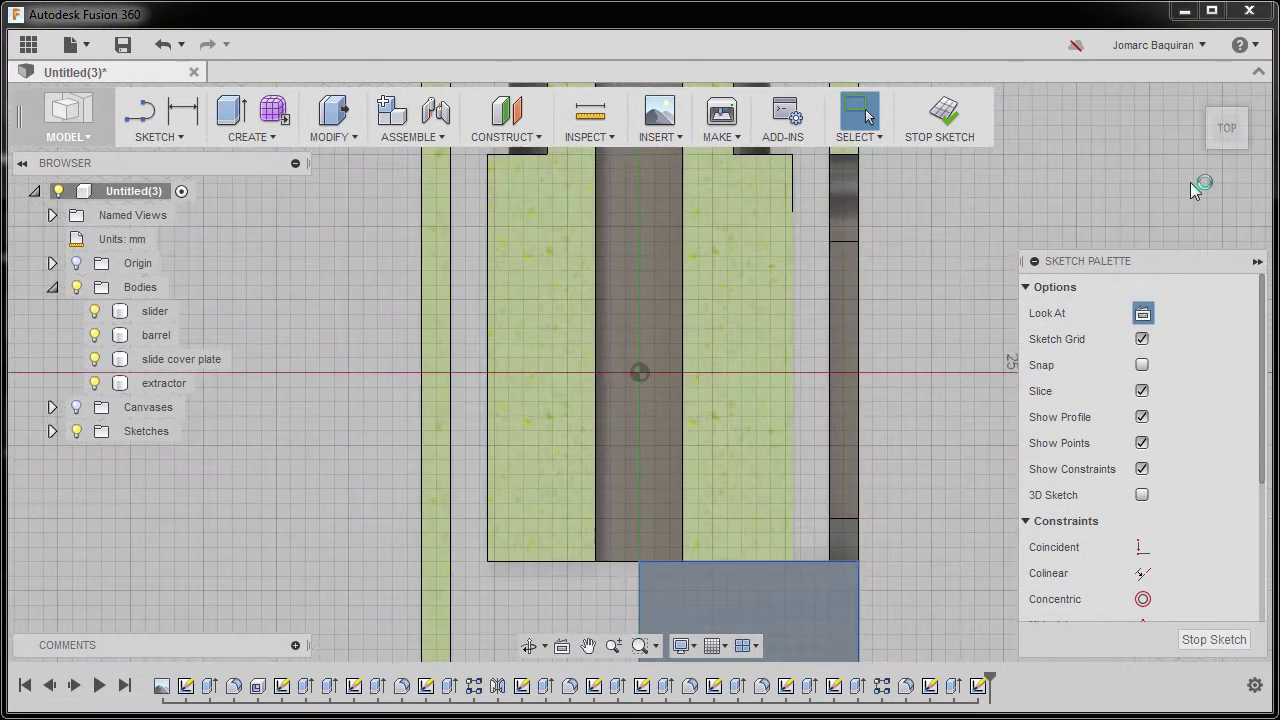
pyautogui.scroll(5, 742, 476)
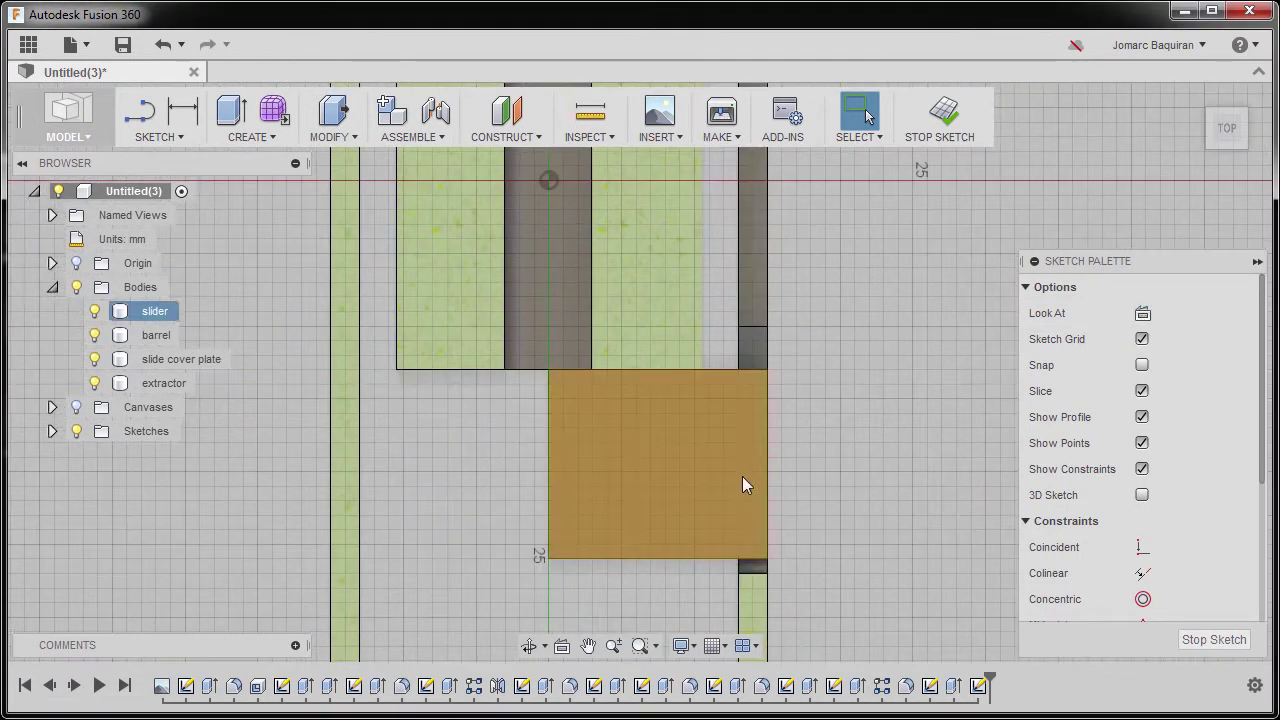
pyautogui.moveTo(730, 354)
pyautogui.mouseDown(button='middle')
pyautogui.moveTo(615, 313)
pyautogui.moveTo(618, 376)
pyautogui.mouseUp(button='middle')
pyautogui.scroll(-3, 618, 376)
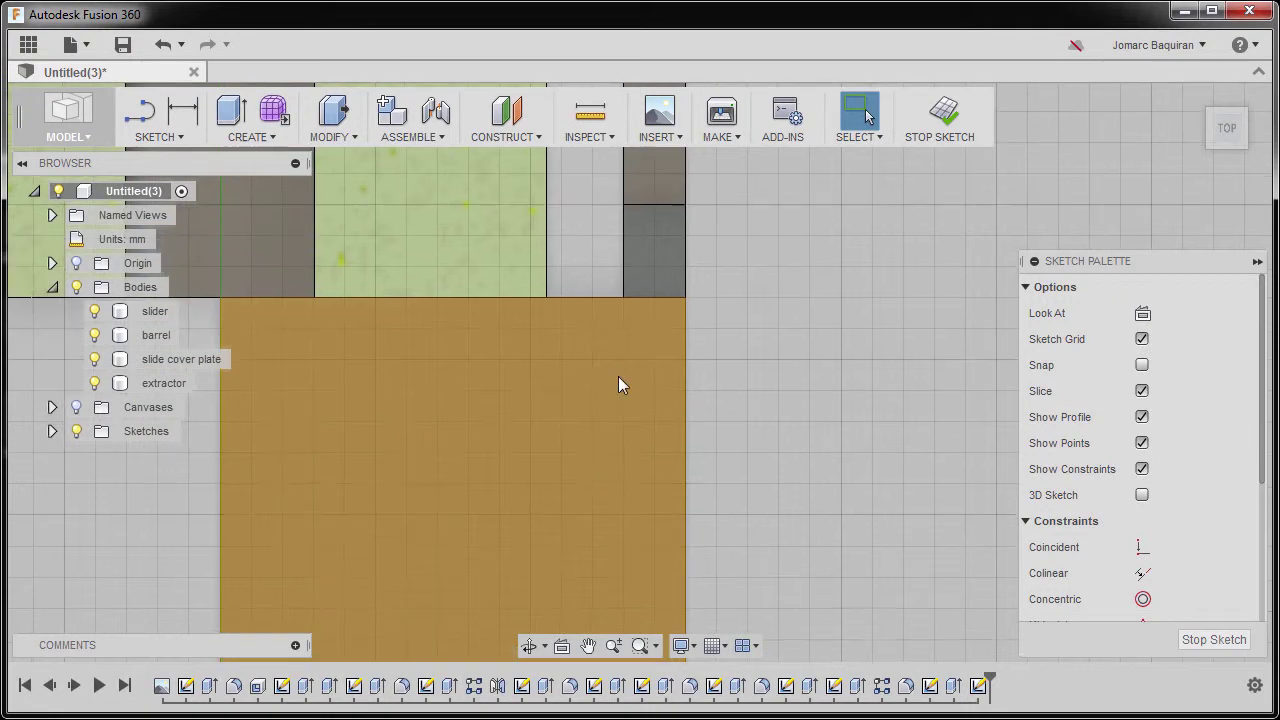
# Step: Sketch a short line inward from the extractor's outer edge, then a diagonal line about 9.8 mm long to its rear outer corner
pyautogui.moveTo(623, 455); pyautogui.dragTo(733, 386, button='middle')
pyautogui.scroll(-1, 733, 386)
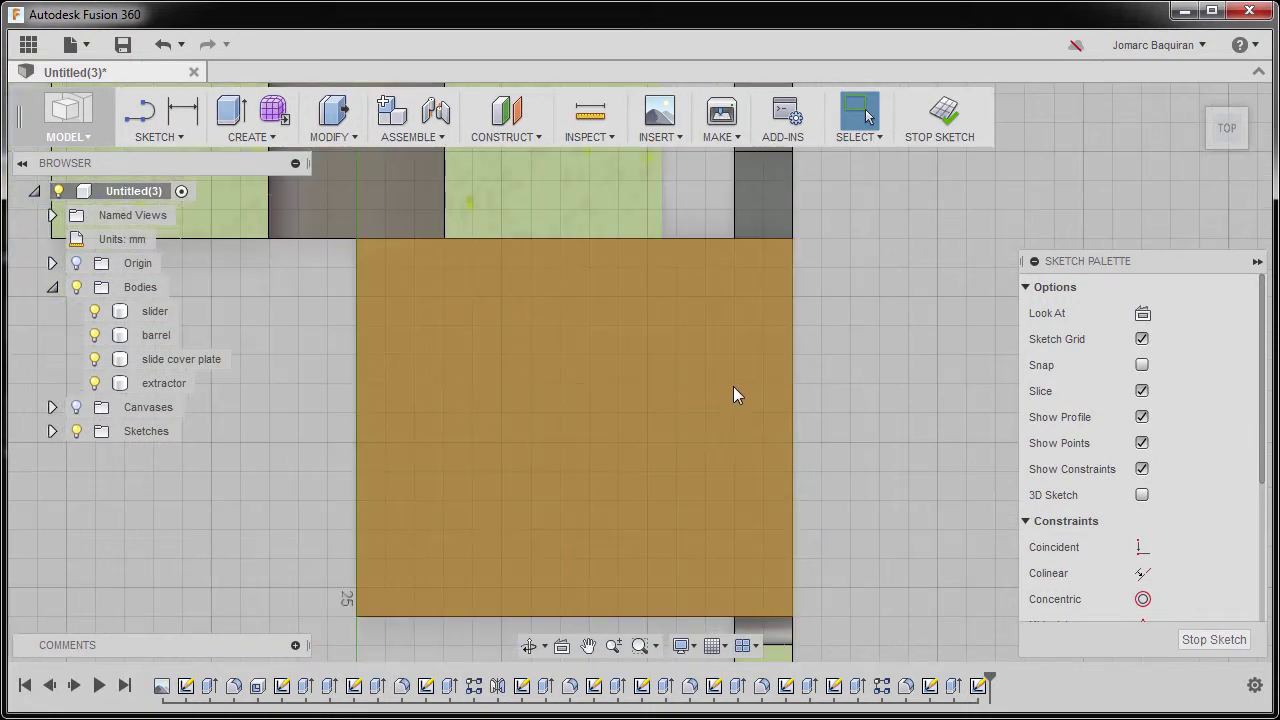
pyautogui.press('l')
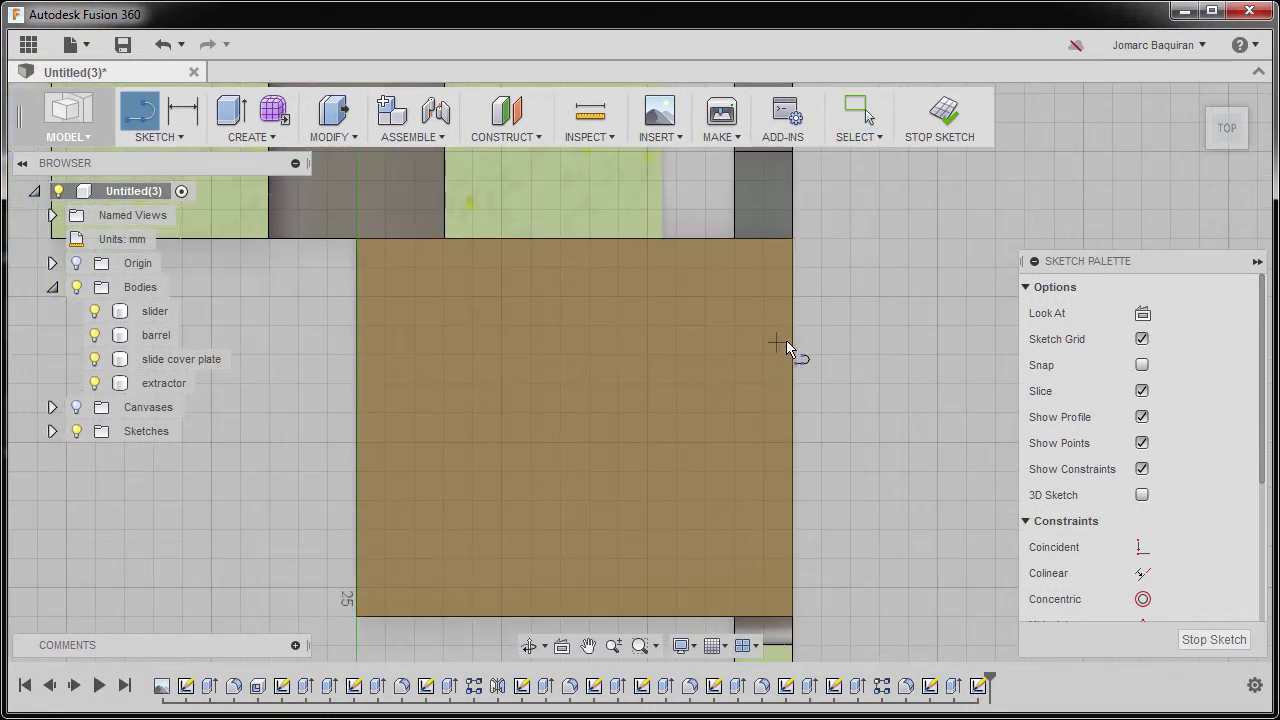
pyautogui.click(793, 338)
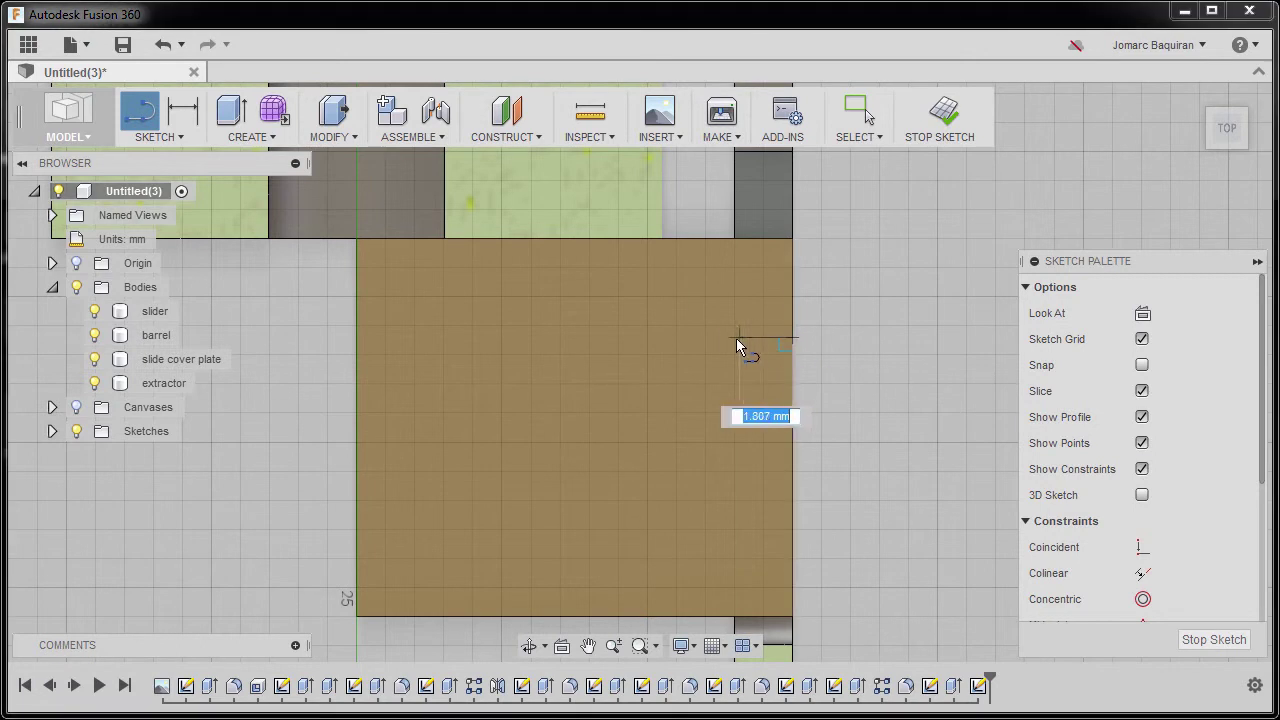
pyautogui.click(734, 337)
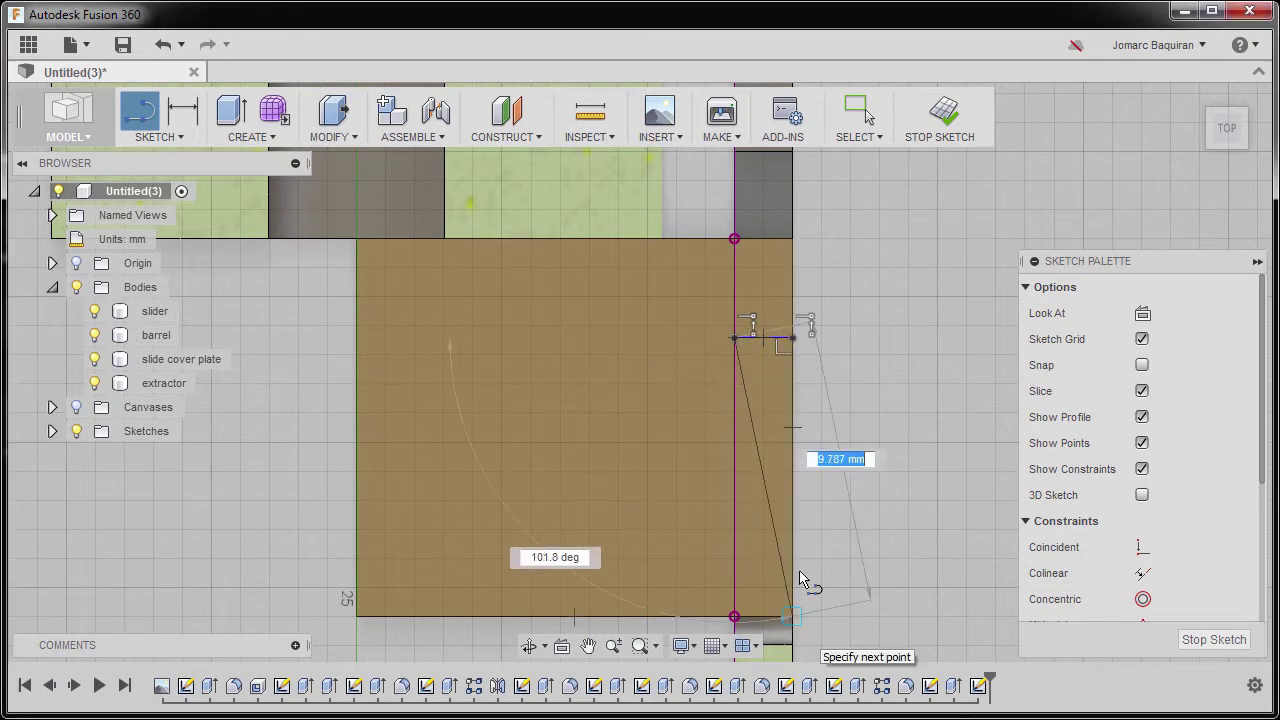
pyautogui.doubleClick(792, 614)
pyautogui.press('Escape')
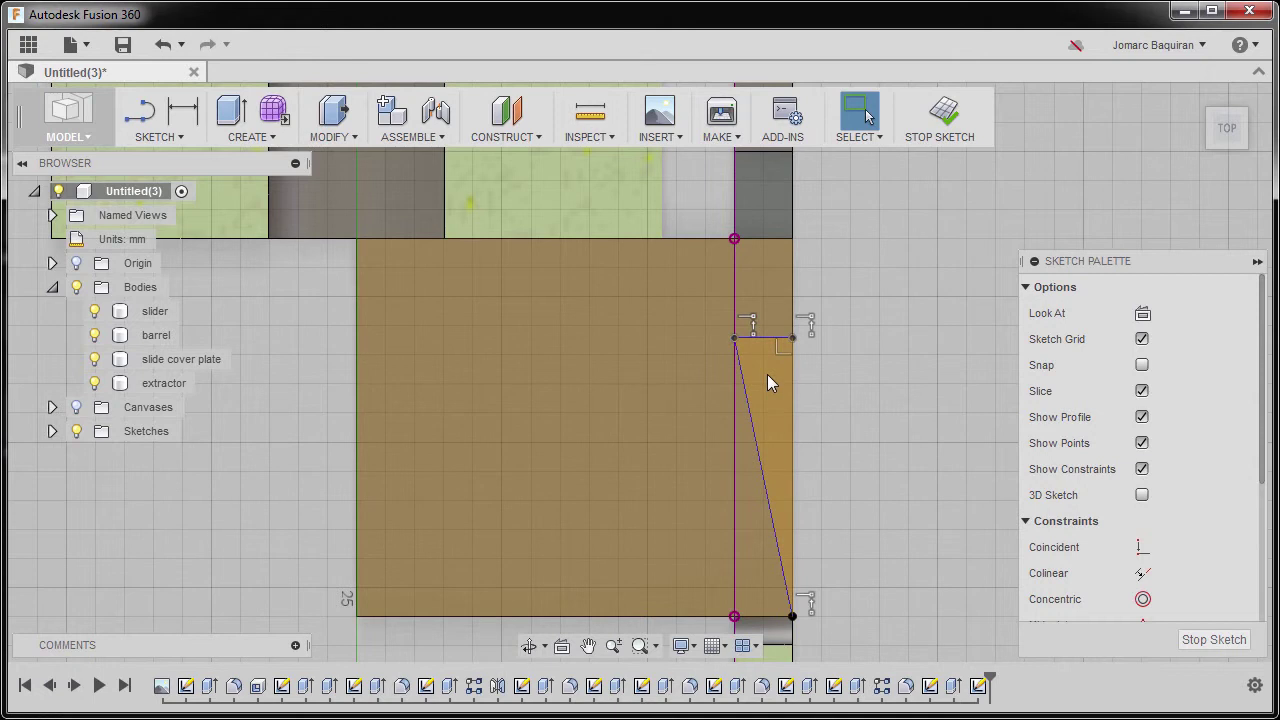
# Step: Dimension the short sketch line 4 mm from the extractor's front edge near the barrel
pyautogui.scroll(3, 767, 373)
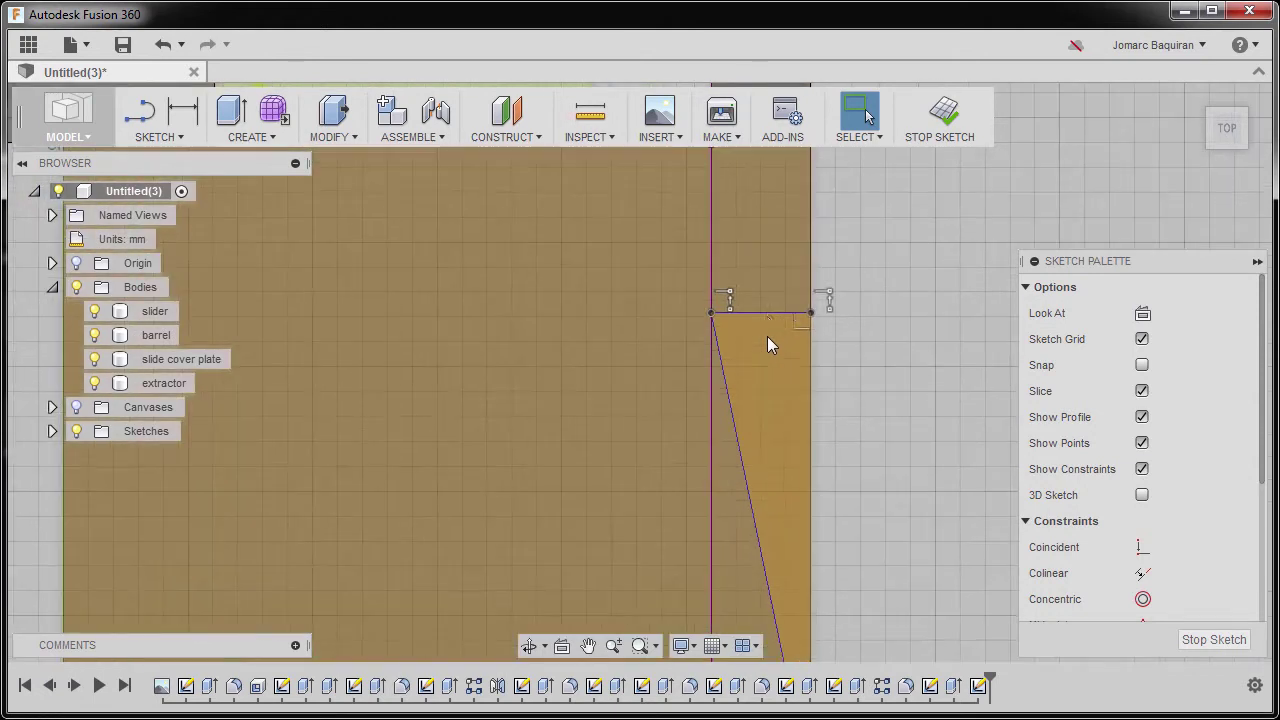
pyautogui.click(767, 314)
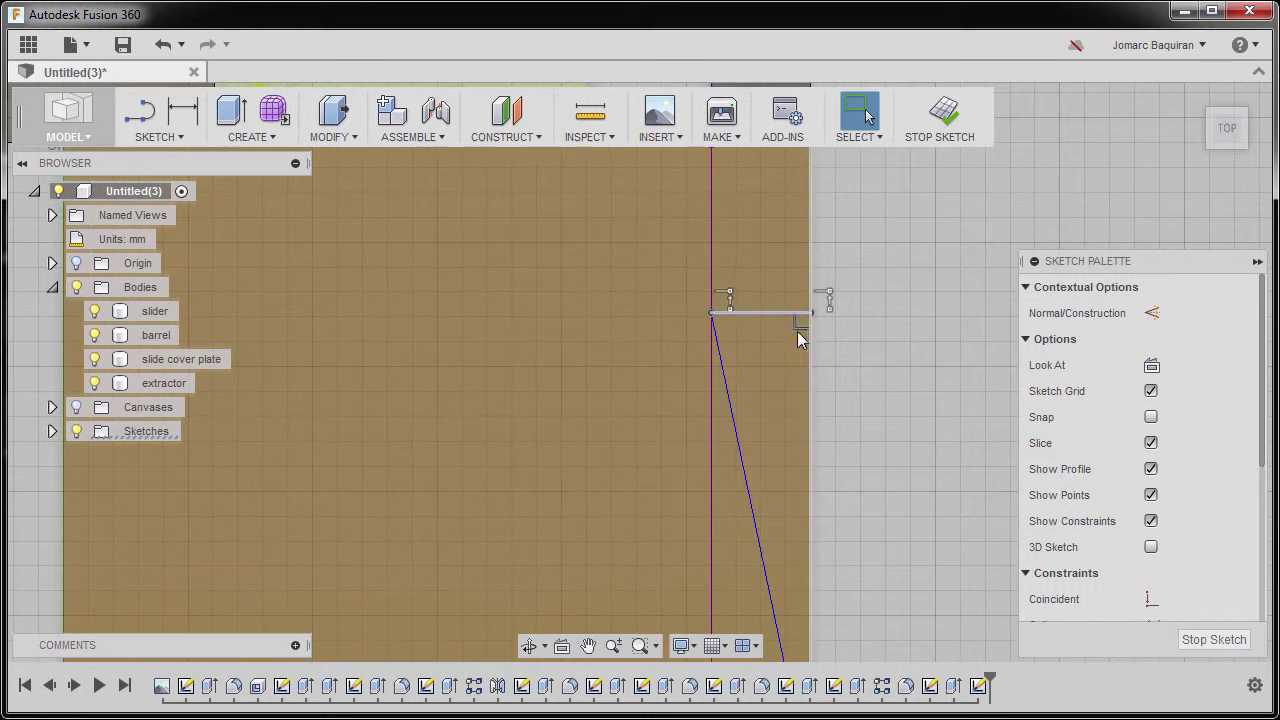
pyautogui.scroll(-3, 780, 410)
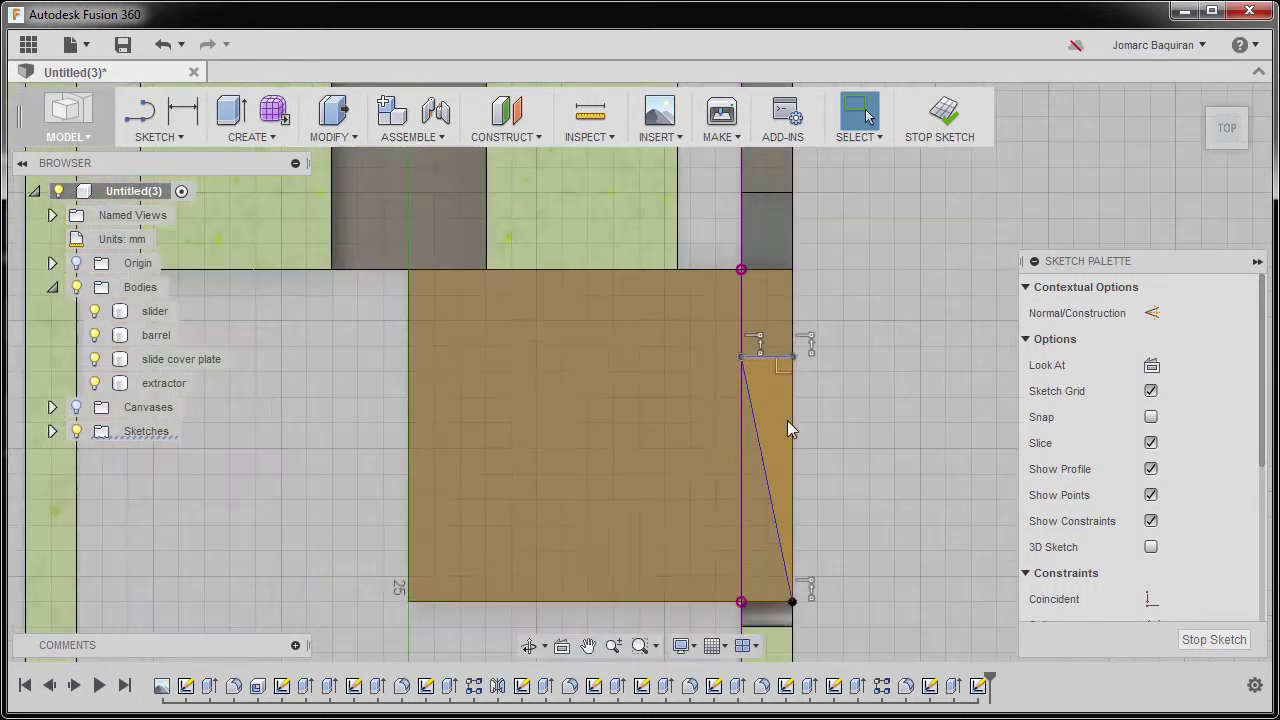
pyautogui.scroll(-1, 787, 420)
pyautogui.press('d')
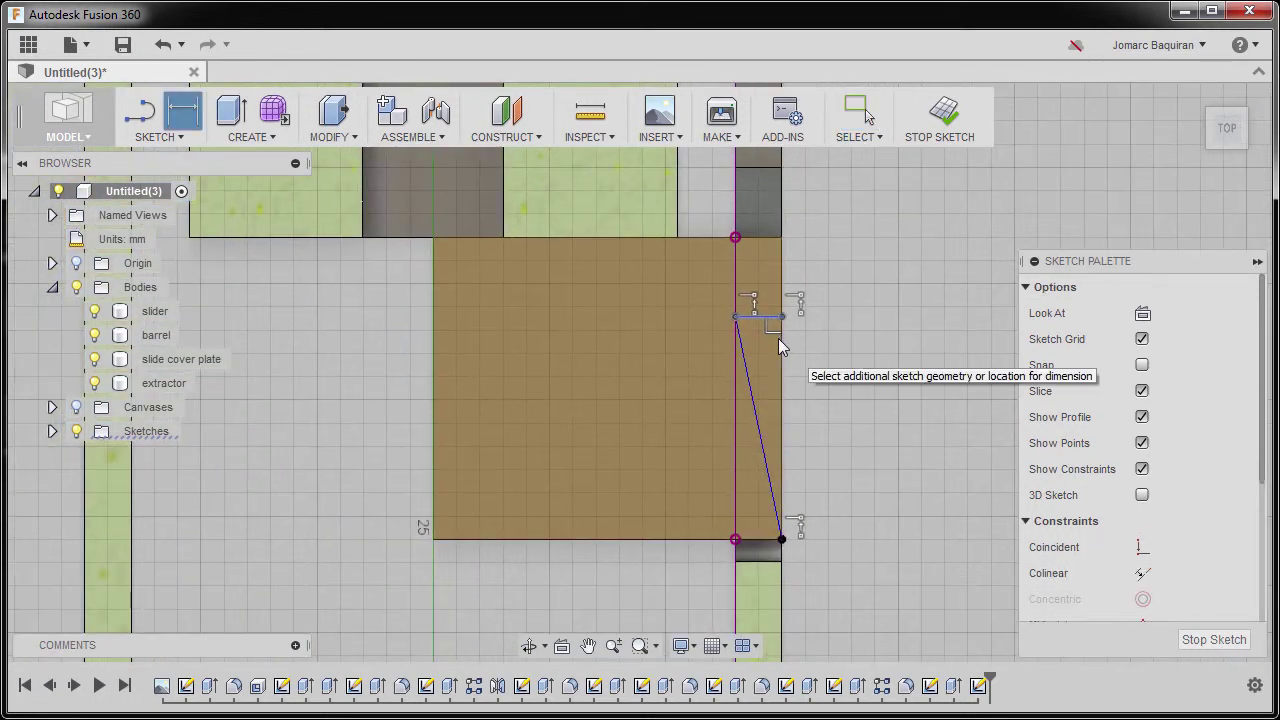
pyautogui.scroll(2, 768, 300)
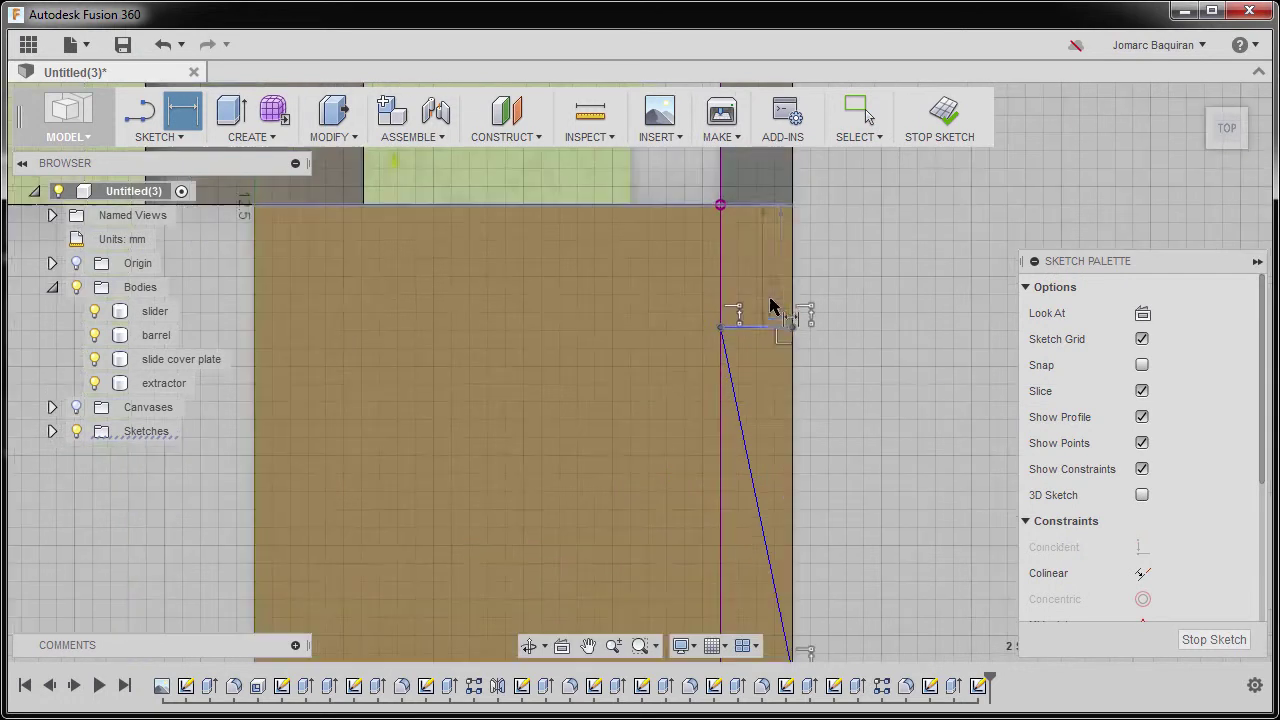
pyautogui.click(762, 328)
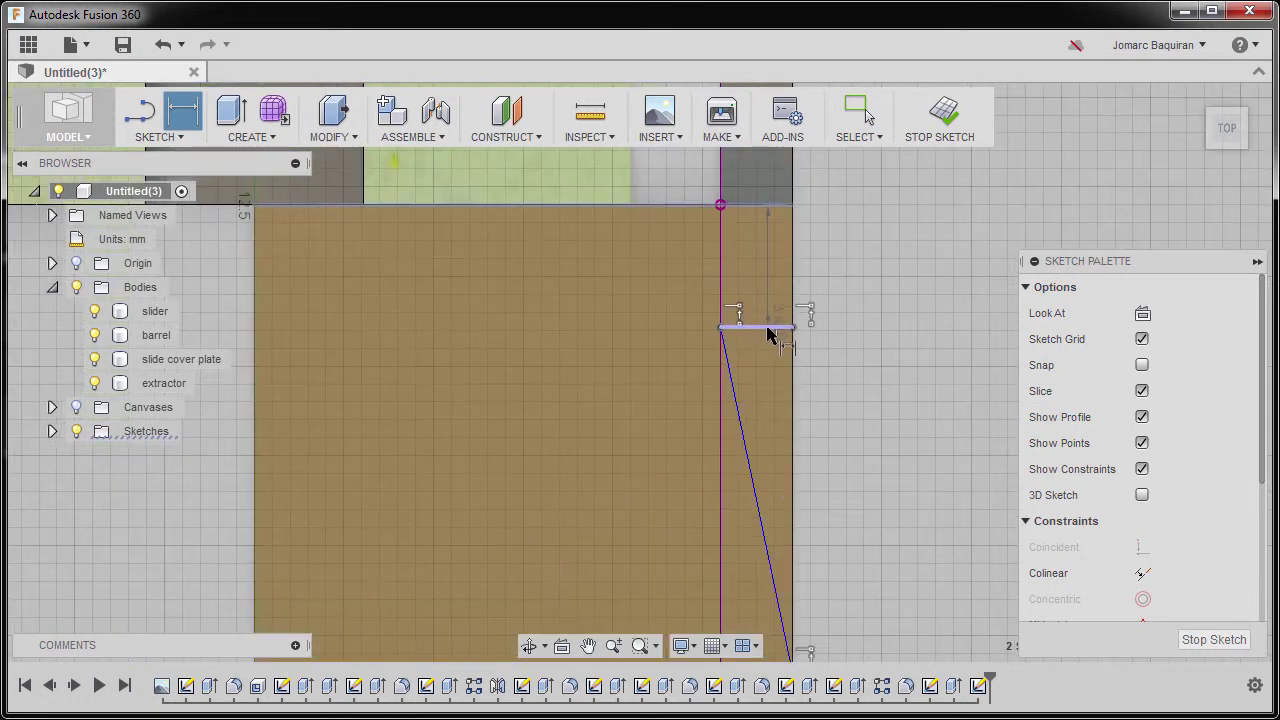
pyautogui.click(886, 268)
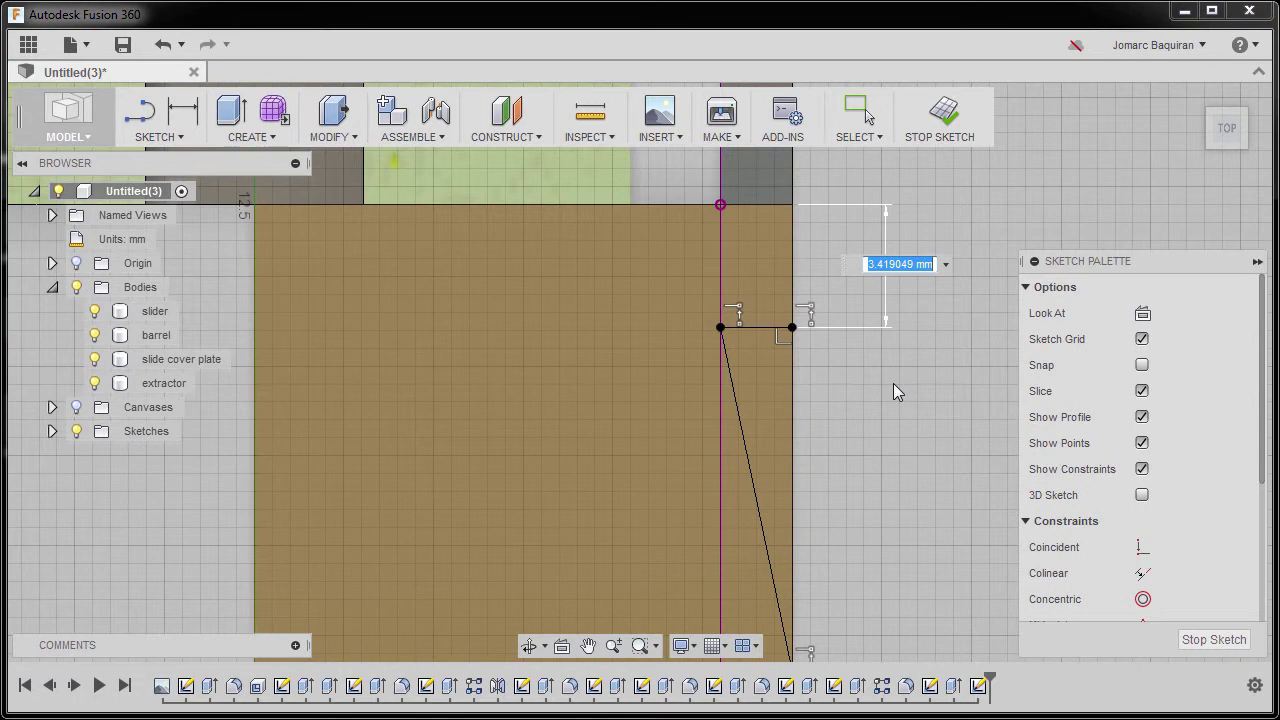
pyautogui.write('4')
pyautogui.press('Return')
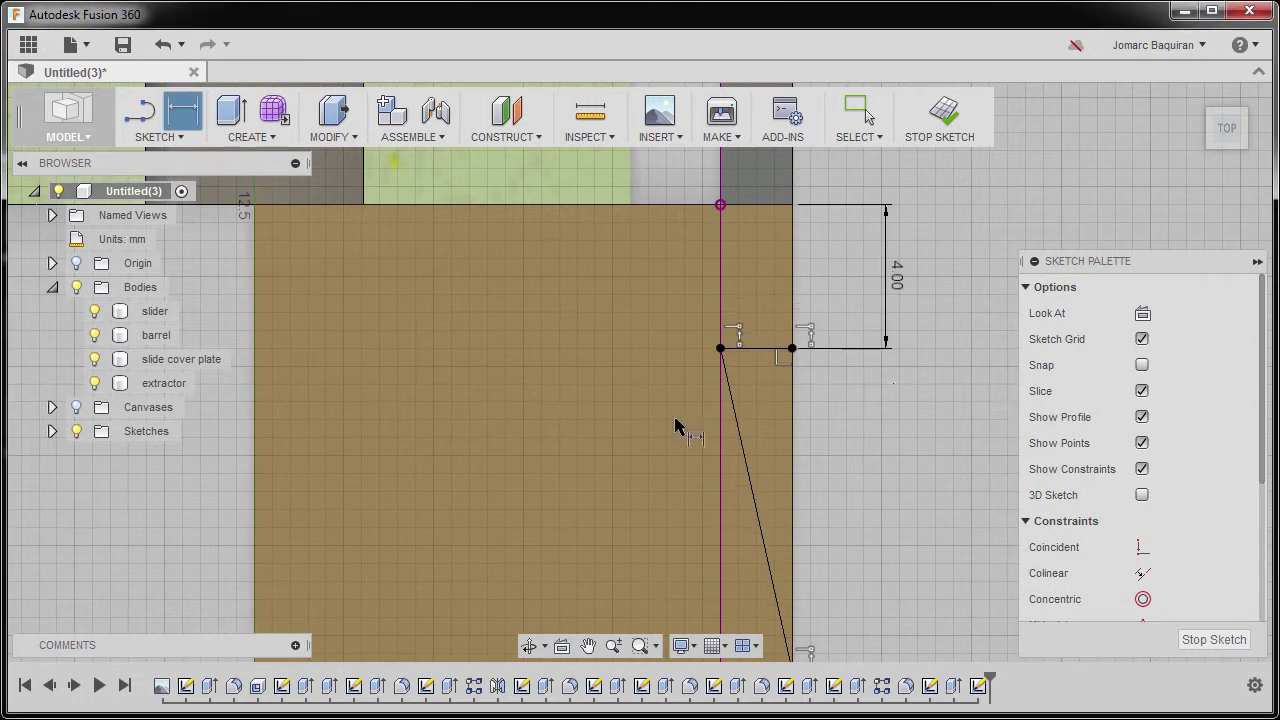
pyautogui.scroll(-2, 675, 424)
pyautogui.press('Escape')
pyautogui.click(699, 302)
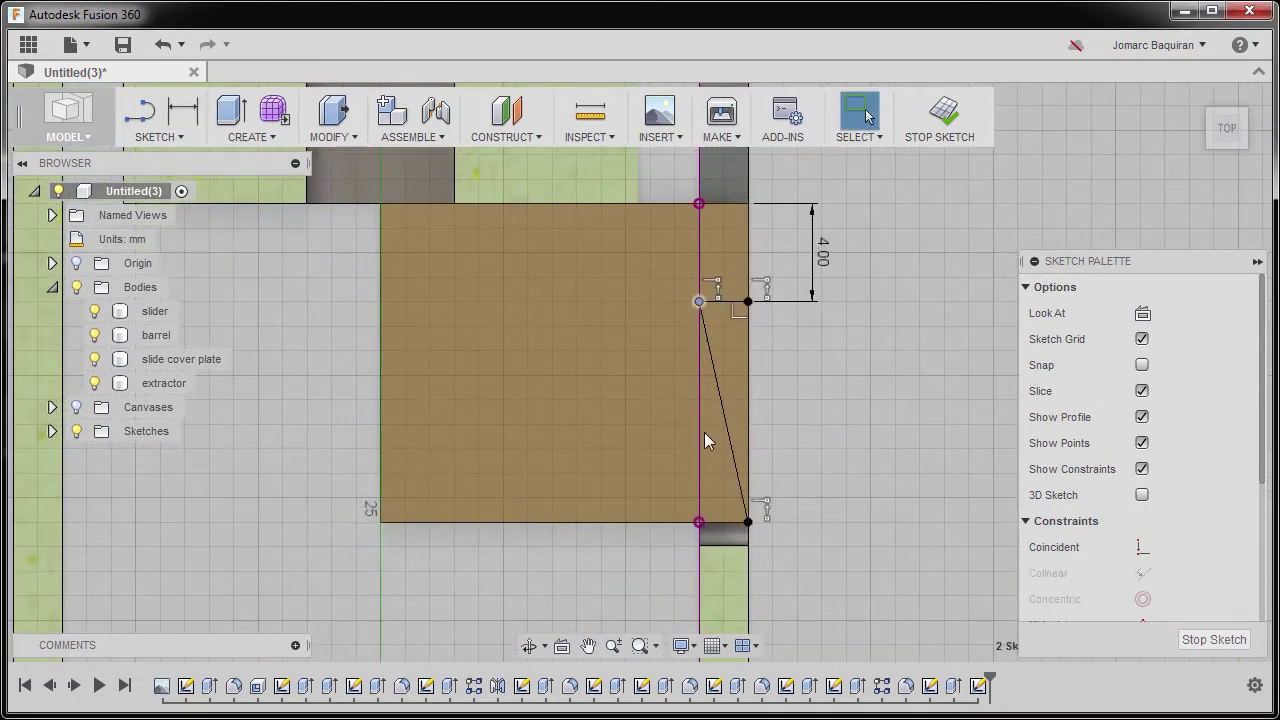
pyautogui.click(726, 414)
pyautogui.click(748, 302)
# Step: Extrude the triangular profile downward into the extractor as a cut about 3.8 mm deep
pyautogui.press('e')
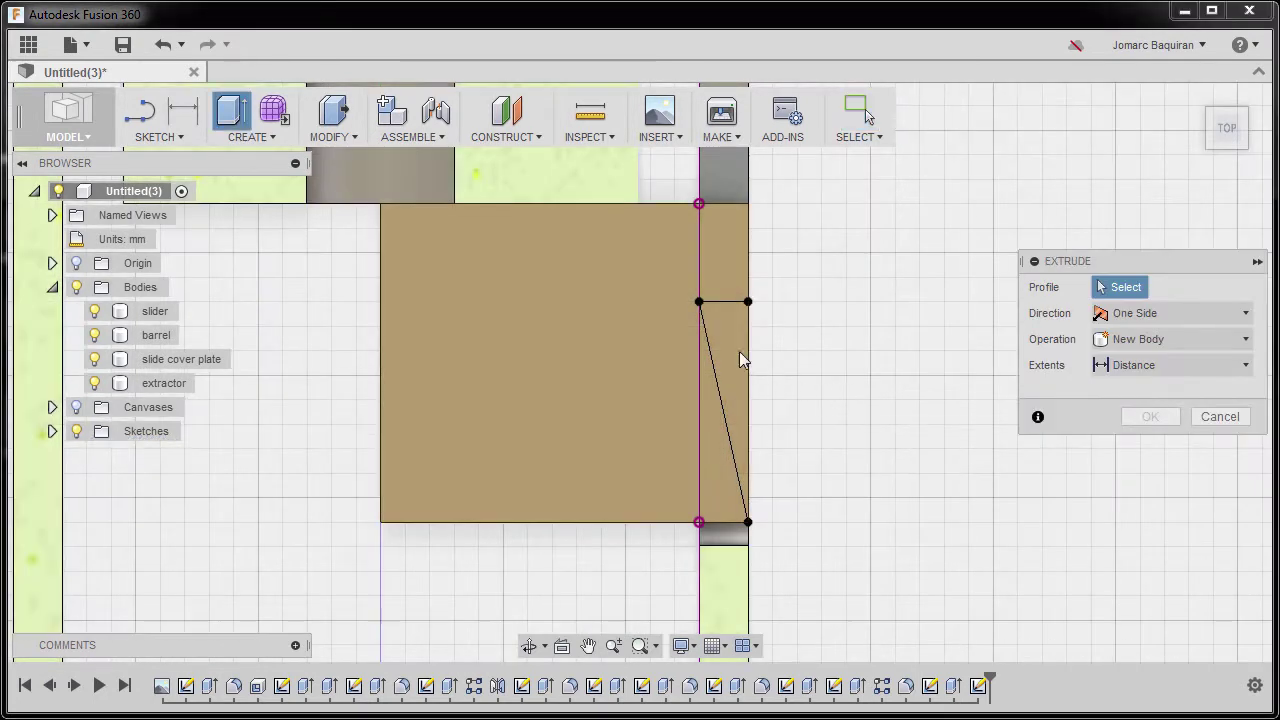
pyautogui.click(734, 350)
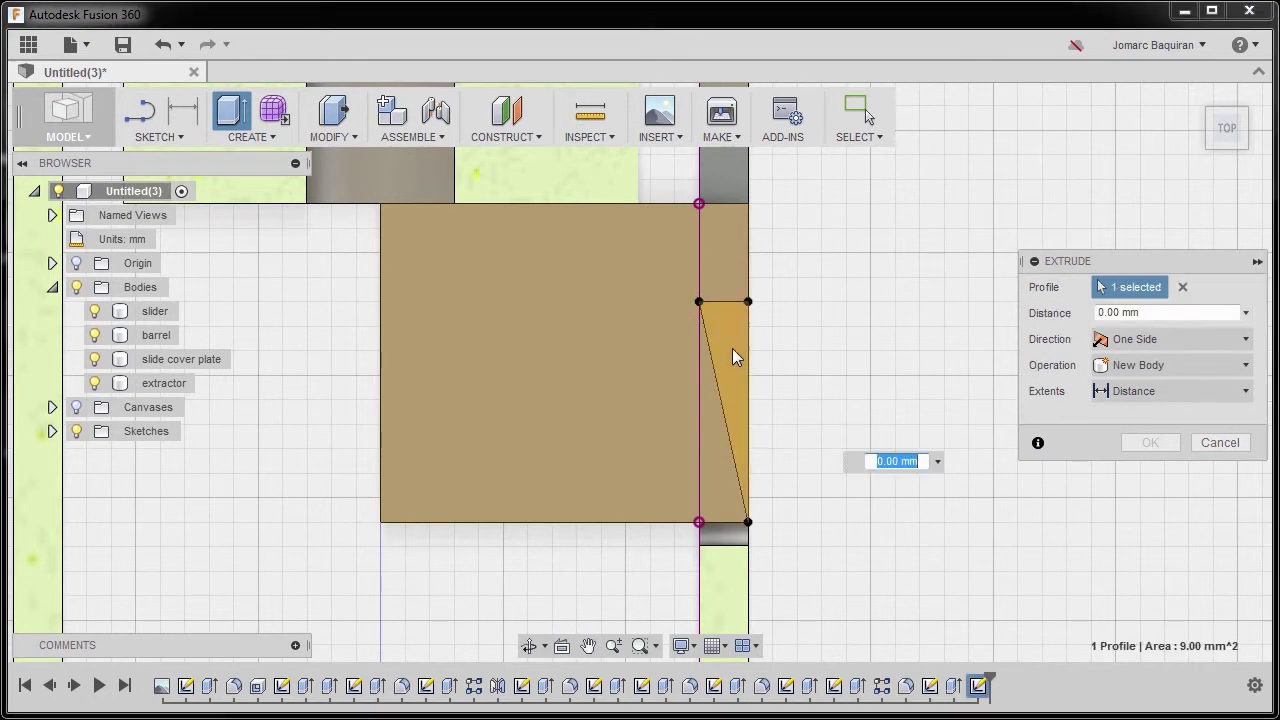
pyautogui.click(1197, 100)
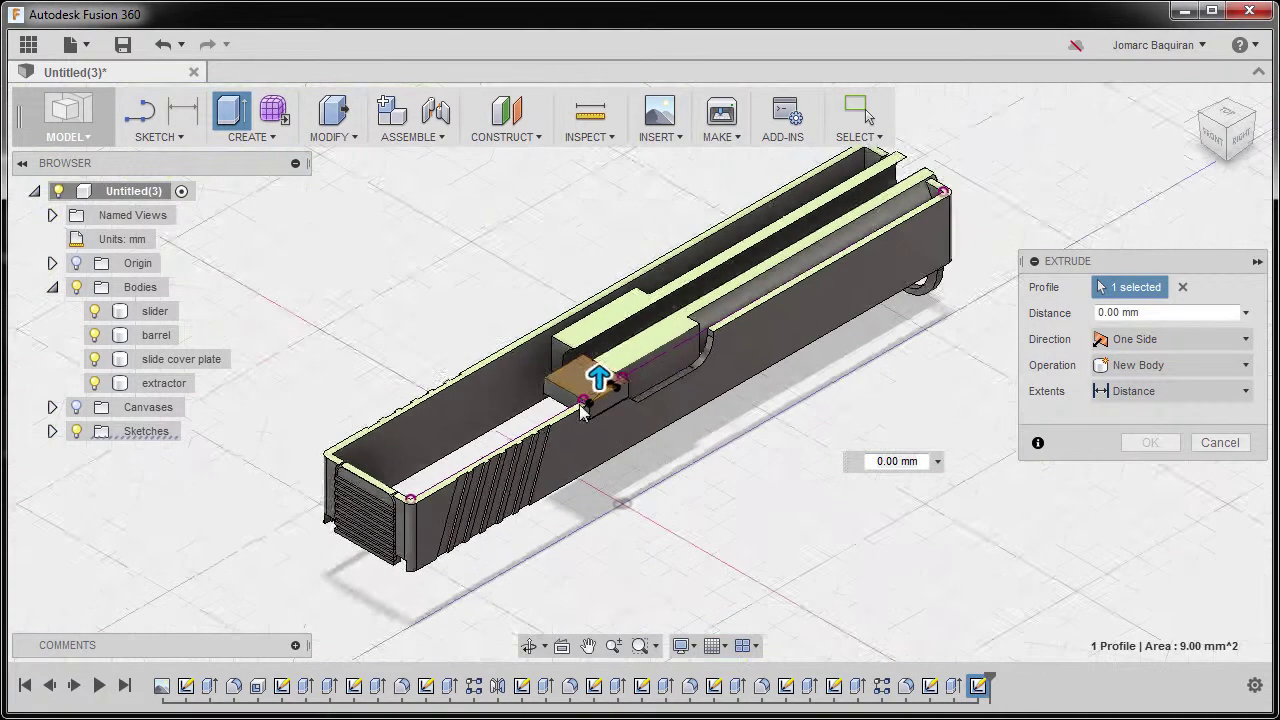
pyautogui.scroll(8, 600, 426)
pyautogui.keyDown('shift'); pyautogui.moveTo(619, 447); pyautogui.dragTo(536, 403, button='middle'); pyautogui.keyUp('shift')
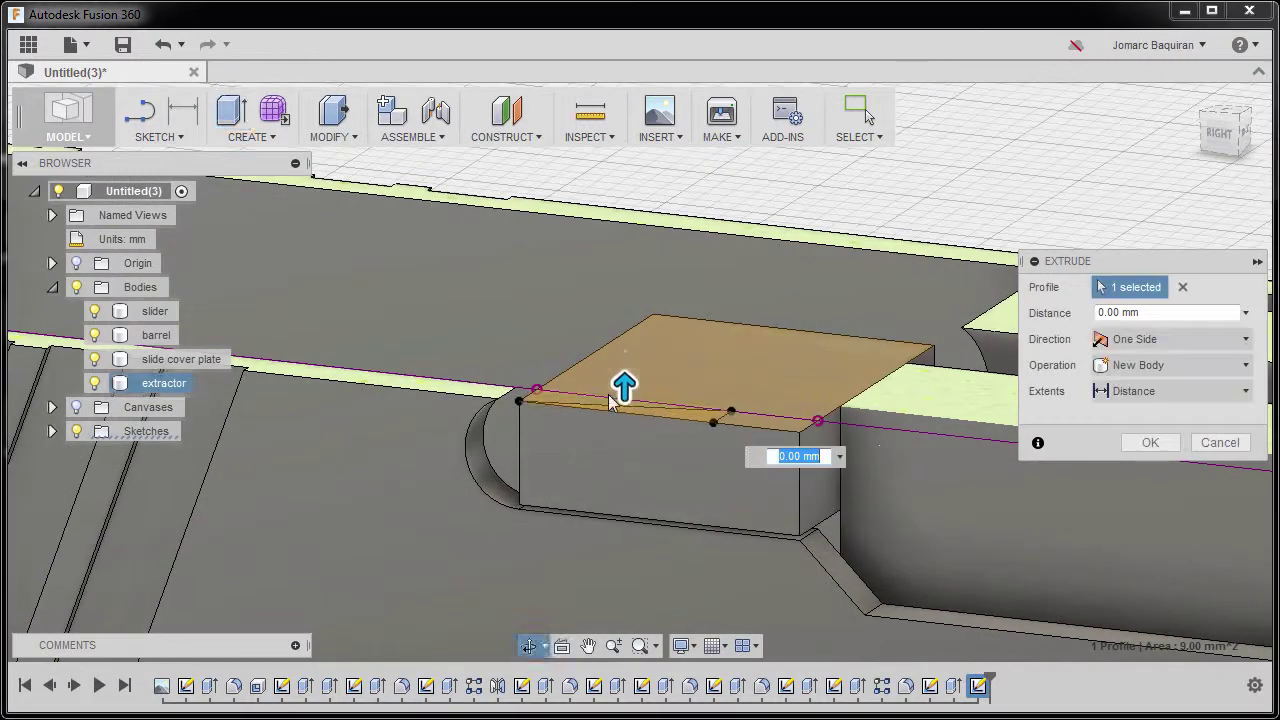
pyautogui.moveTo(628, 383); pyautogui.dragTo(618, 483)
pyautogui.keyDown('shift'); pyautogui.moveTo(660, 482); pyautogui.dragTo(636, 405, button='middle'); pyautogui.keyUp('shift')
pyautogui.scroll(3, 626, 485)
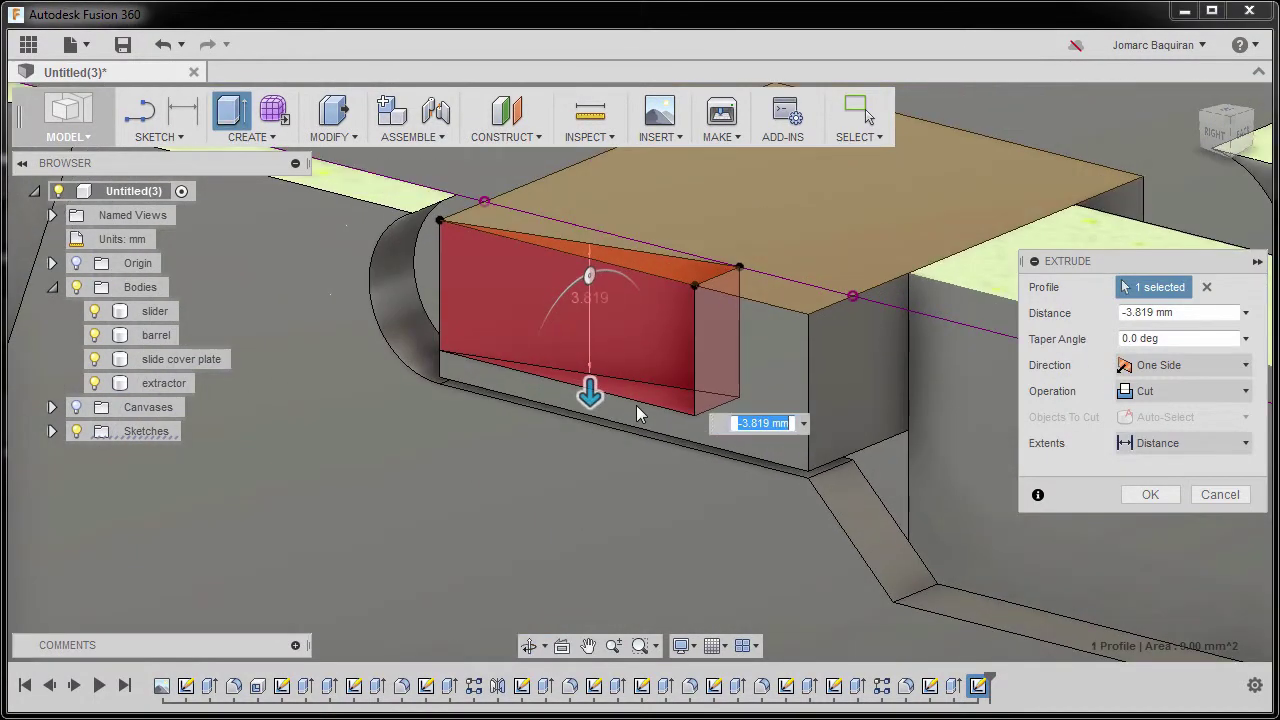
# Step: Change the cut's extent to To, end it at the extractor's underside, and complete the extrusion
pyautogui.click(1180, 445)
pyautogui.click(1160, 492)
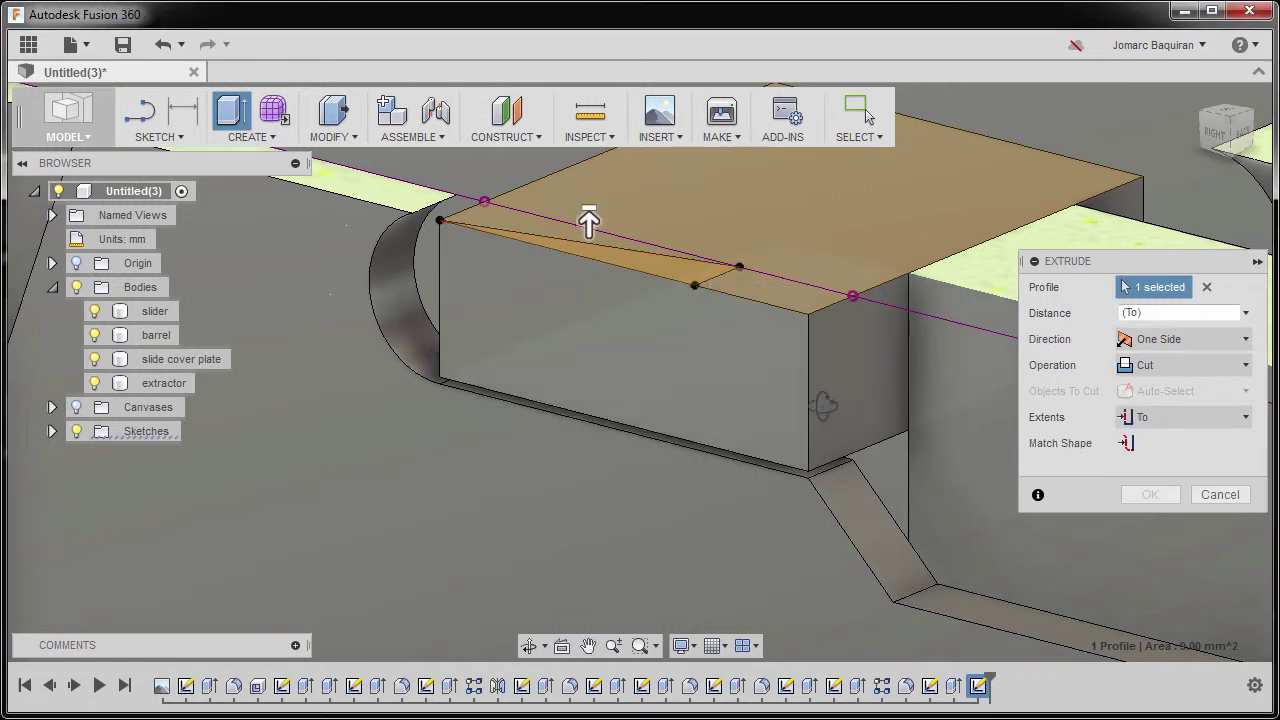
pyautogui.keyDown('shift'); pyautogui.moveTo(823, 406); pyautogui.dragTo(817, 381, button='middle'); pyautogui.keyUp('shift')
pyautogui.scroll(5, 804, 457)
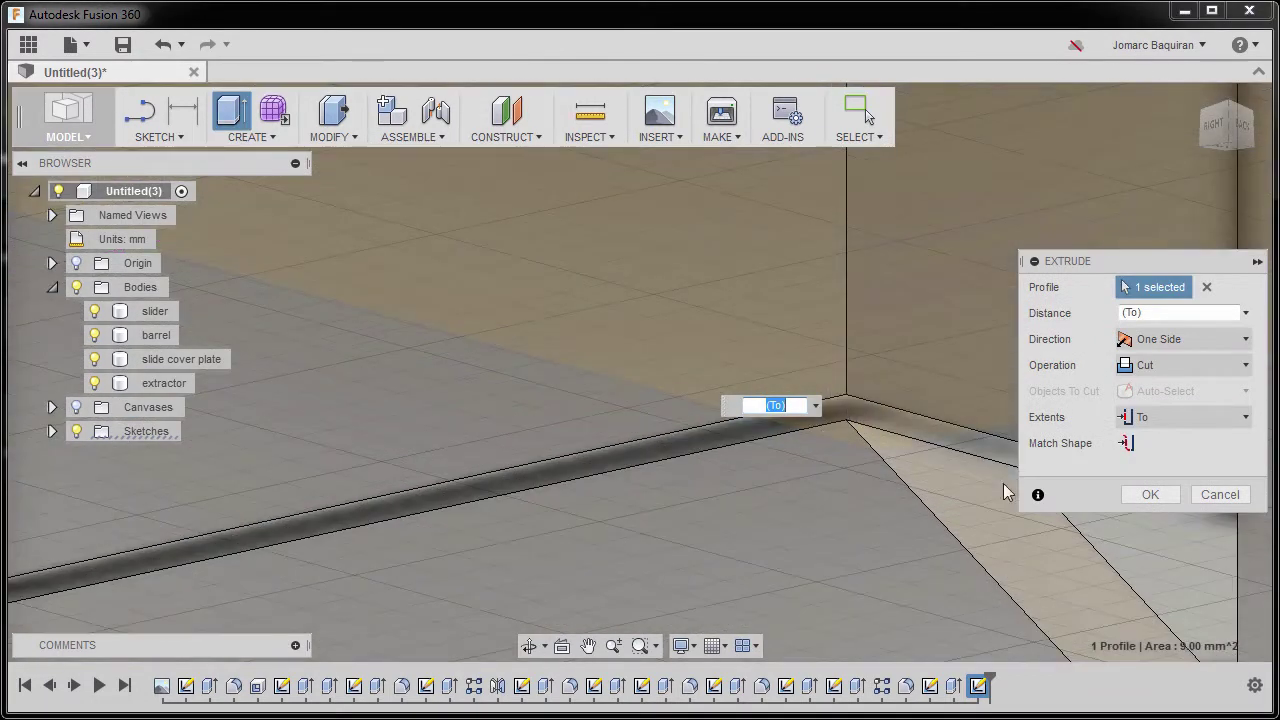
pyautogui.scroll(-6, 666, 410)
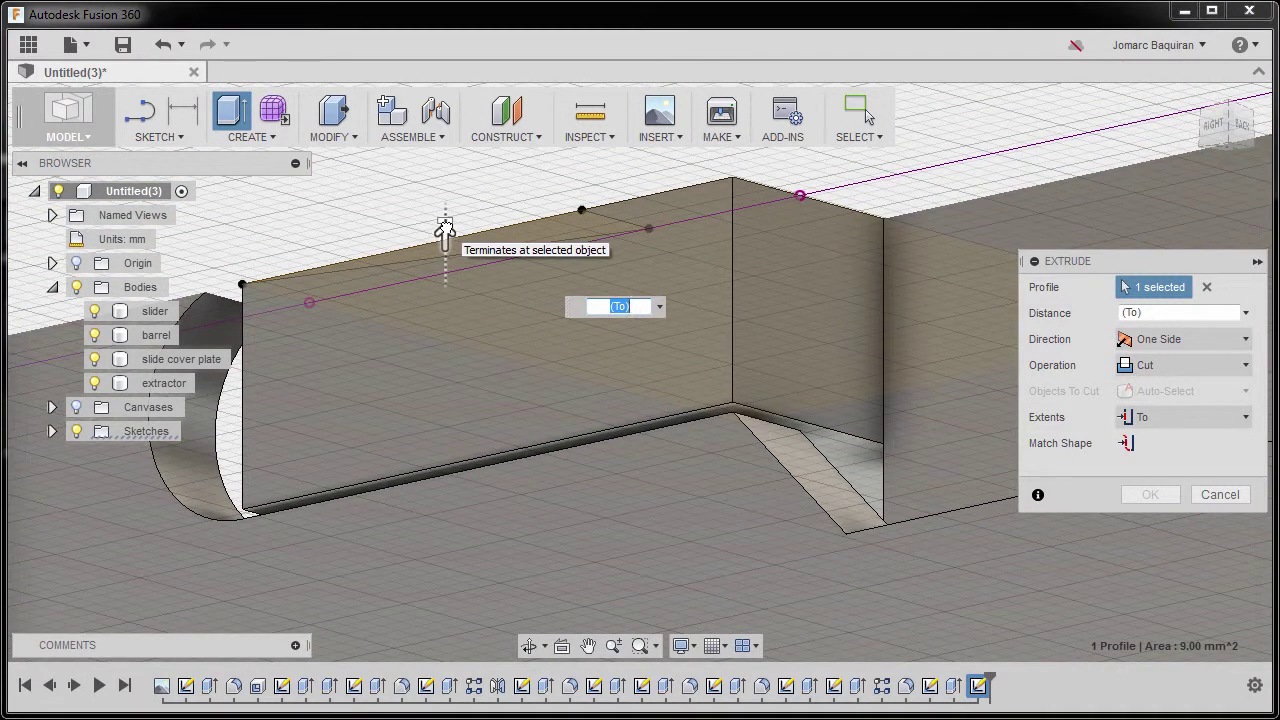
pyautogui.click(860, 457)
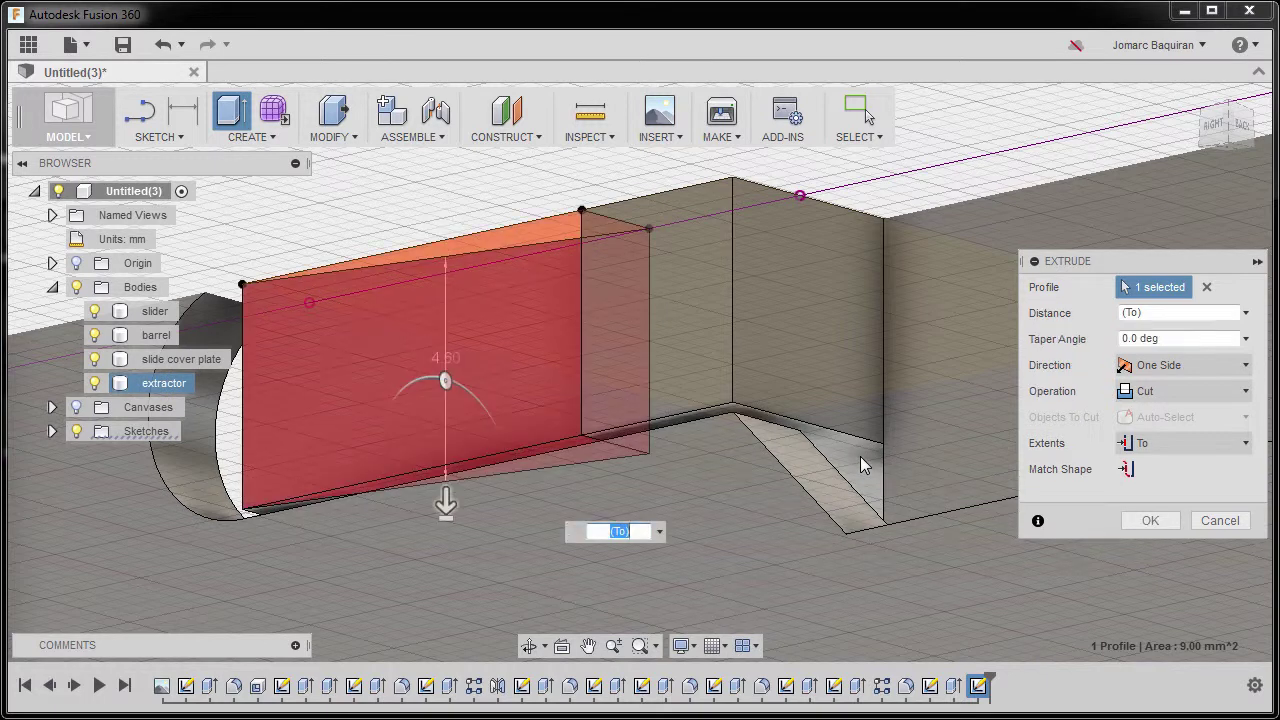
pyautogui.keyDown('shift'); pyautogui.moveTo(740, 447); pyautogui.dragTo(845, 598, button='middle'); pyautogui.keyUp('shift')
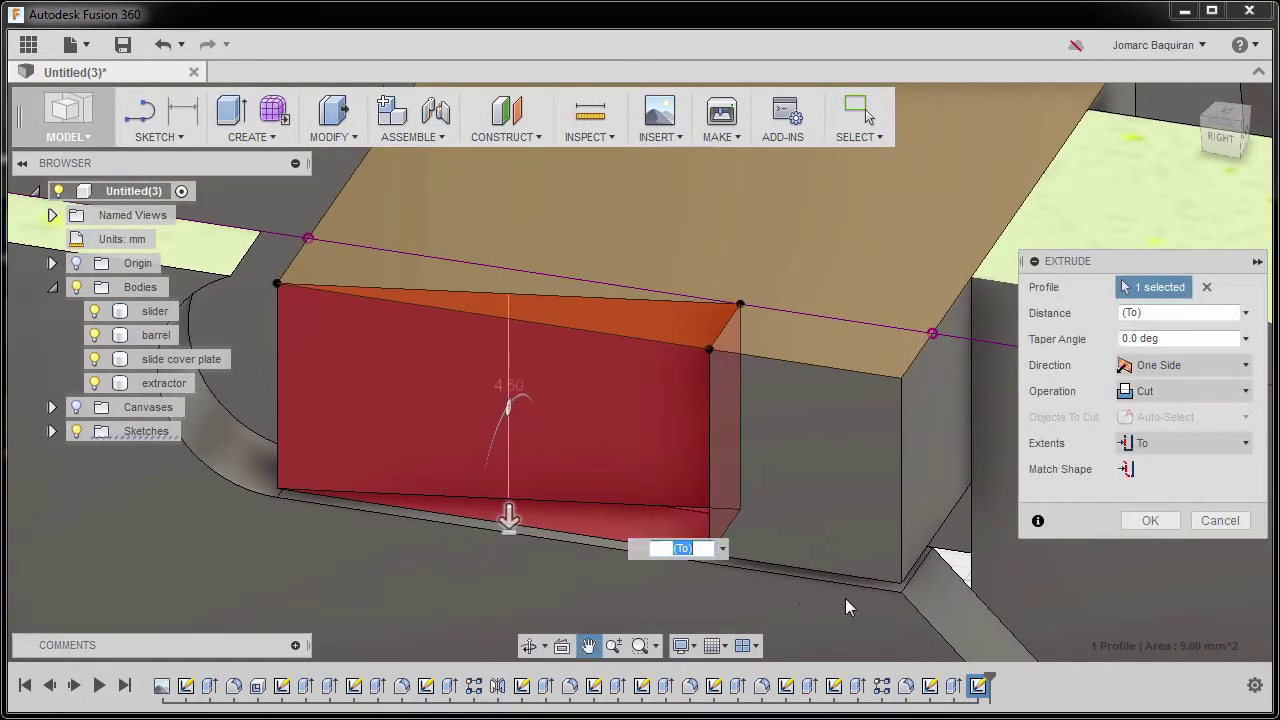
pyautogui.click(1141, 522)
# Step: Hide the slider body to expose the extractor
pyautogui.scroll(-4, 646, 380)
pyautogui.moveTo(646, 380)
pyautogui.keyDown('shift'); pyautogui.mouseDown(button='middle')
pyautogui.moveTo(697, 346)
pyautogui.moveTo(667, 346)
pyautogui.mouseUp(button='middle'); pyautogui.keyUp('shift')
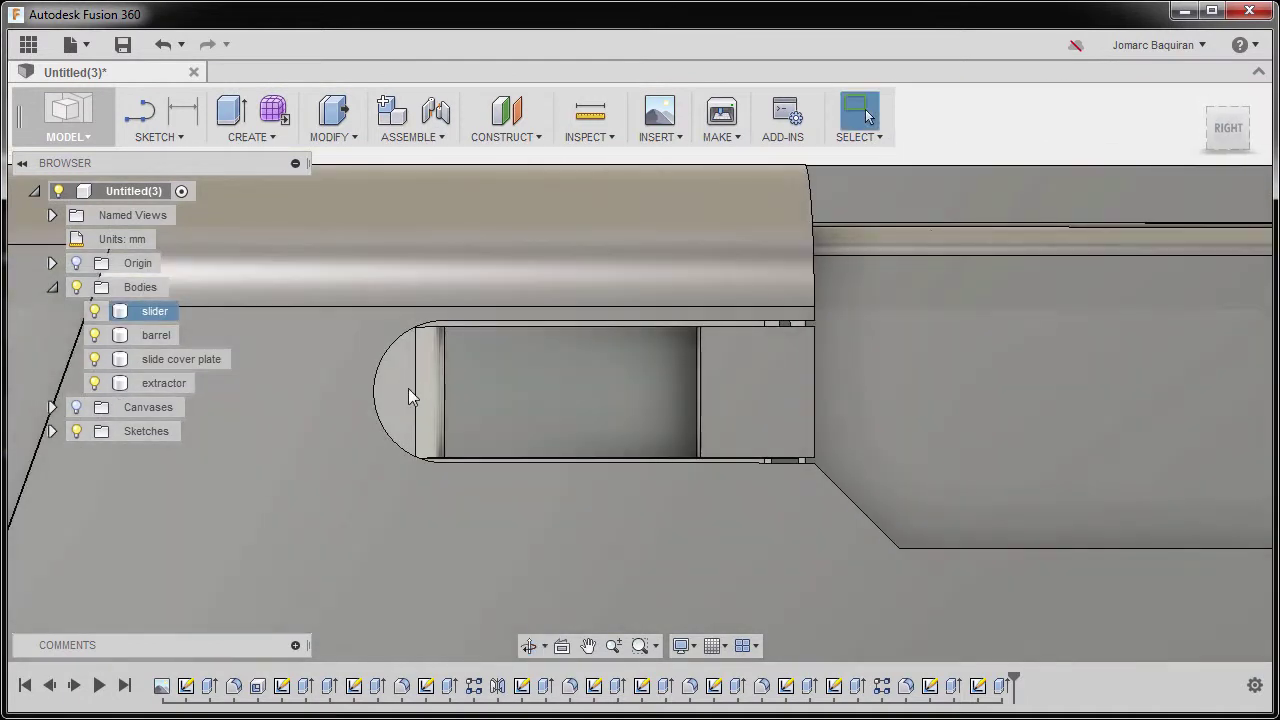
pyautogui.keyDown('shift'); pyautogui.moveTo(411, 380); pyautogui.dragTo(482, 419, button='middle'); pyautogui.keyUp('shift')
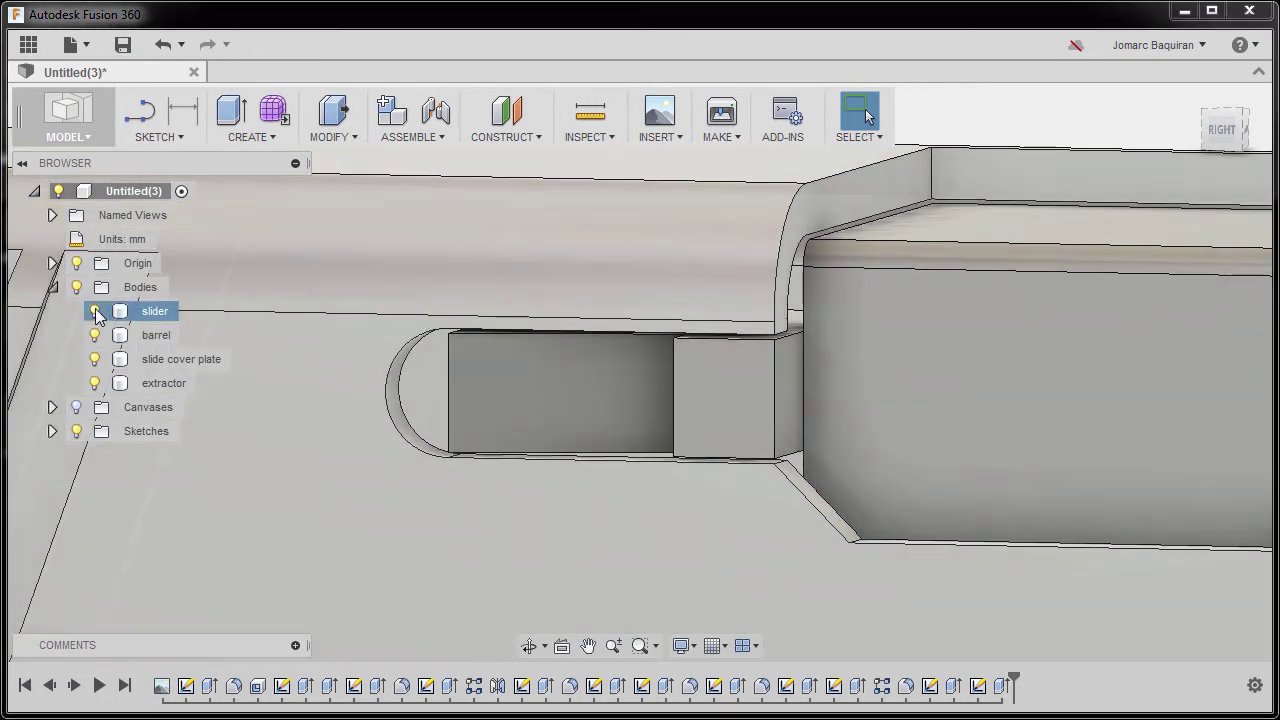
pyautogui.click(95, 312)
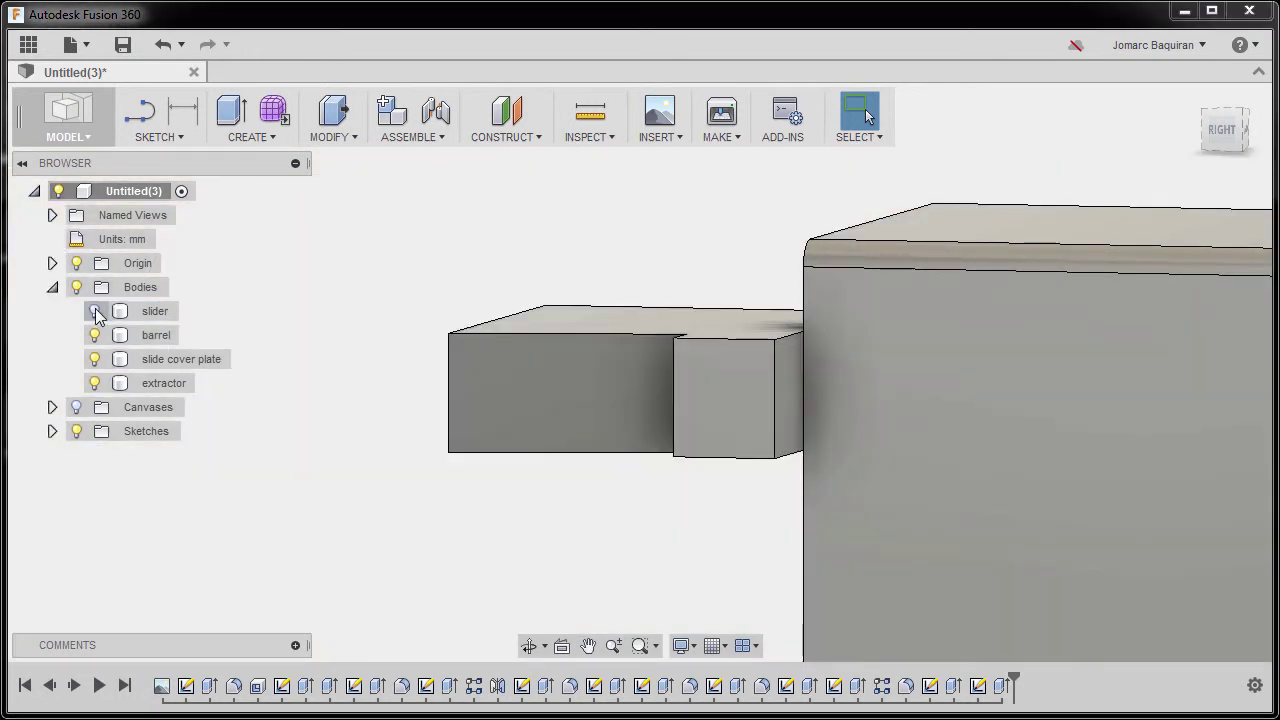
# Step: Create a sketch on the extractor's inner side face, opposite the triangular cut
pyautogui.keyDown('shift'); pyautogui.moveTo(523, 277); pyautogui.dragTo(529, 517, button='middle'); pyautogui.keyUp('shift')
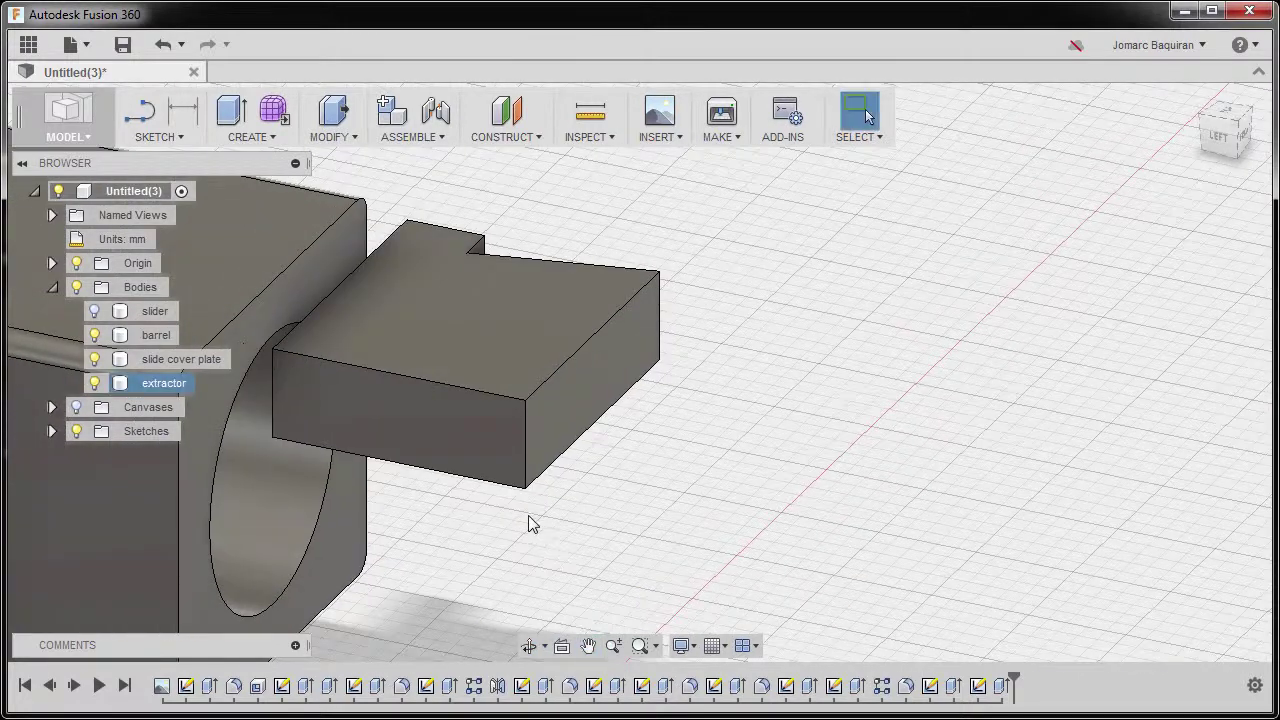
pyautogui.scroll(3, 544, 394)
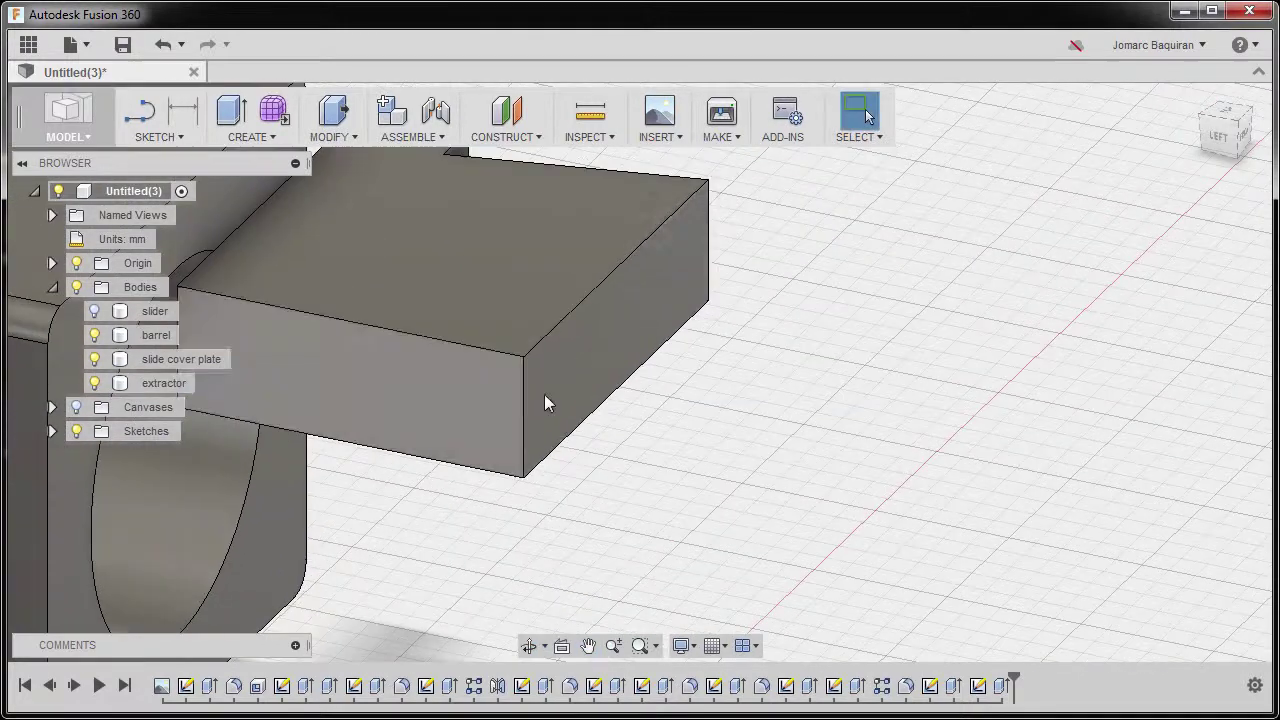
pyautogui.rightClick(472, 410)
pyautogui.press('Escape')
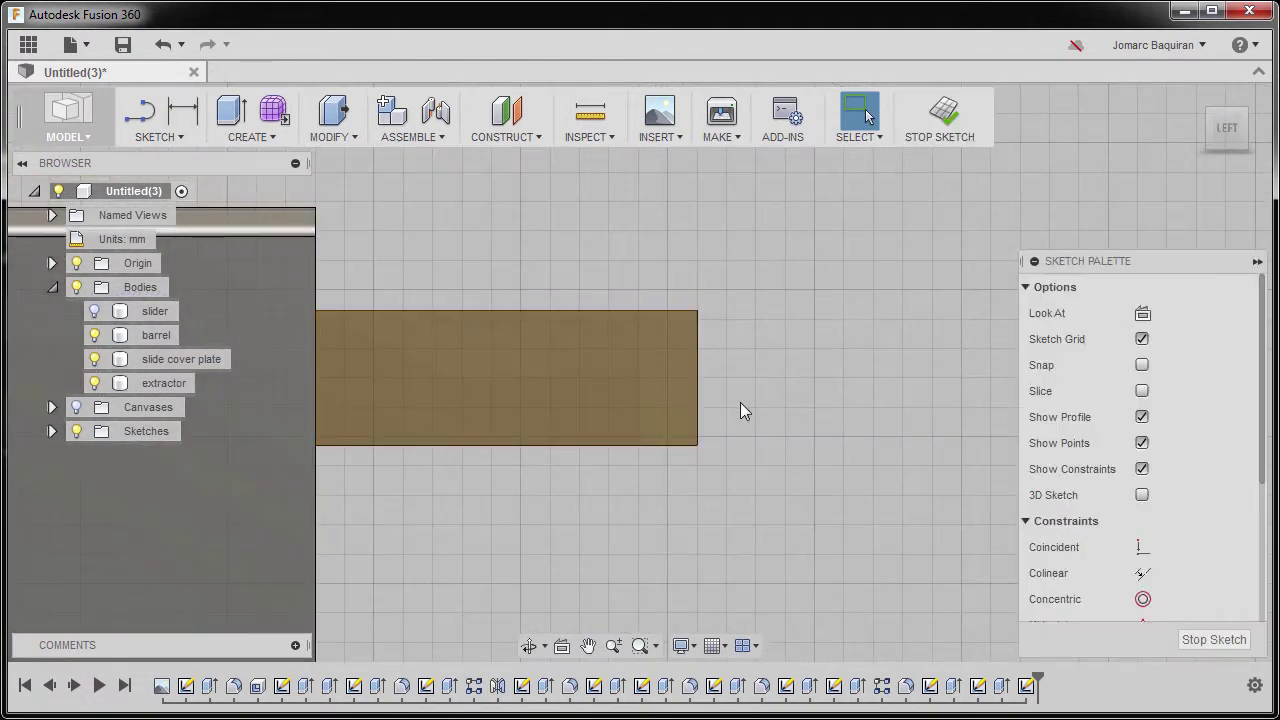
# Step: Sketch an 8 mm diameter circle centred just beyond the extractor's rear end so that it overlaps the face
pyautogui.press('c')
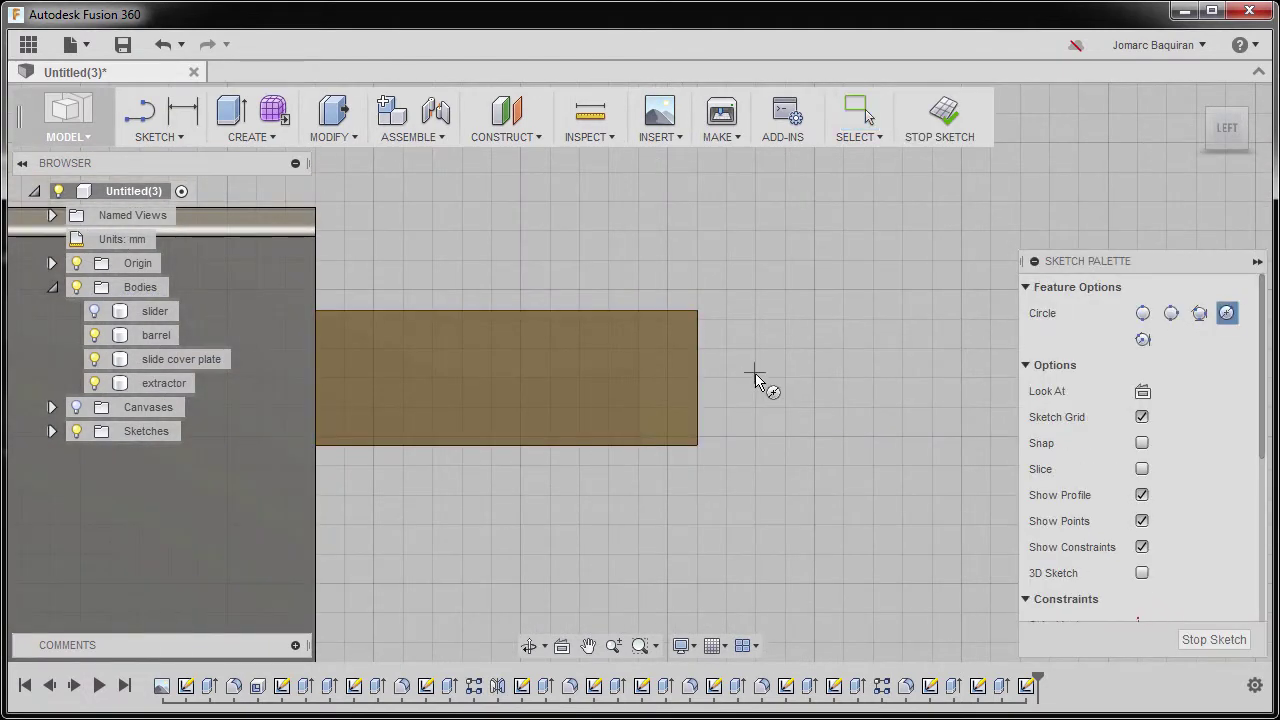
pyautogui.click(752, 378)
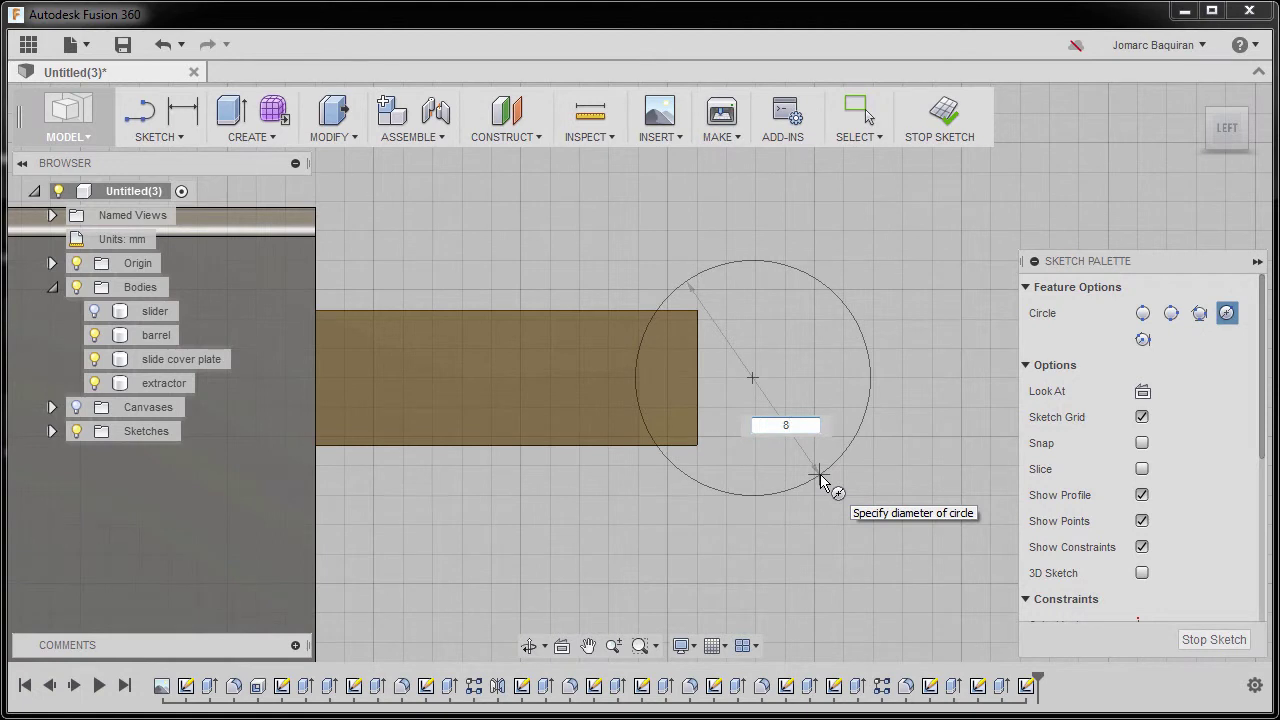
pyautogui.write('8')
pyautogui.press('Return')
pyautogui.press('Escape')
# Step: Project the extractor's vertical rear end edge into the circle sketch
pyautogui.keyDown('shift'); pyautogui.moveTo(800, 446); pyautogui.dragTo(752, 455, button='middle'); pyautogui.keyUp('shift')
pyautogui.scroll(2, 752, 387)
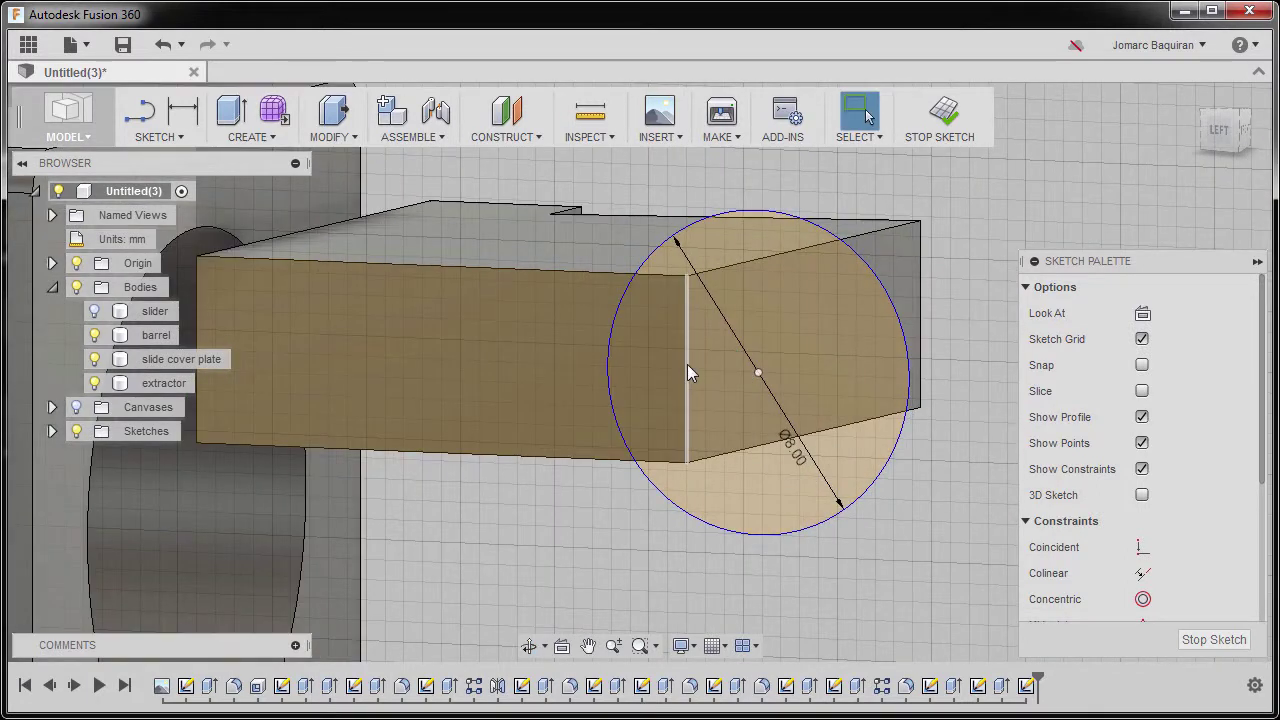
pyautogui.press('p')
pyautogui.click(685, 410)
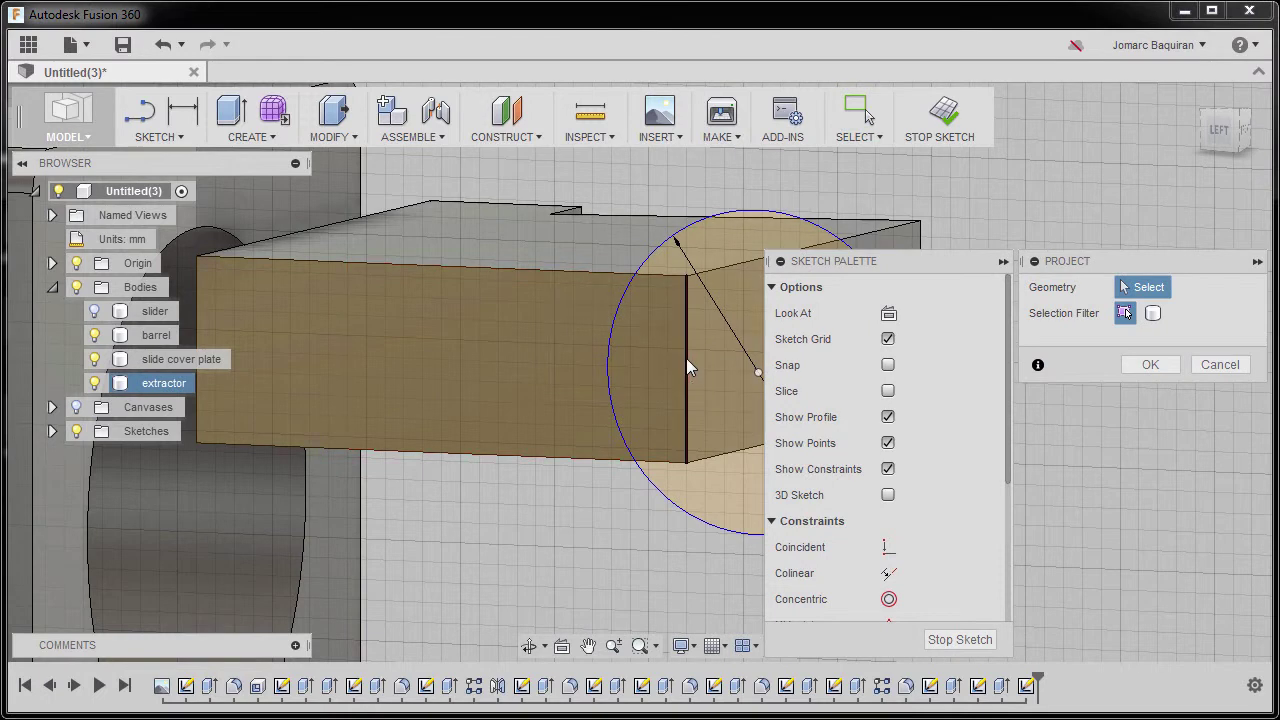
pyautogui.click(681, 380)
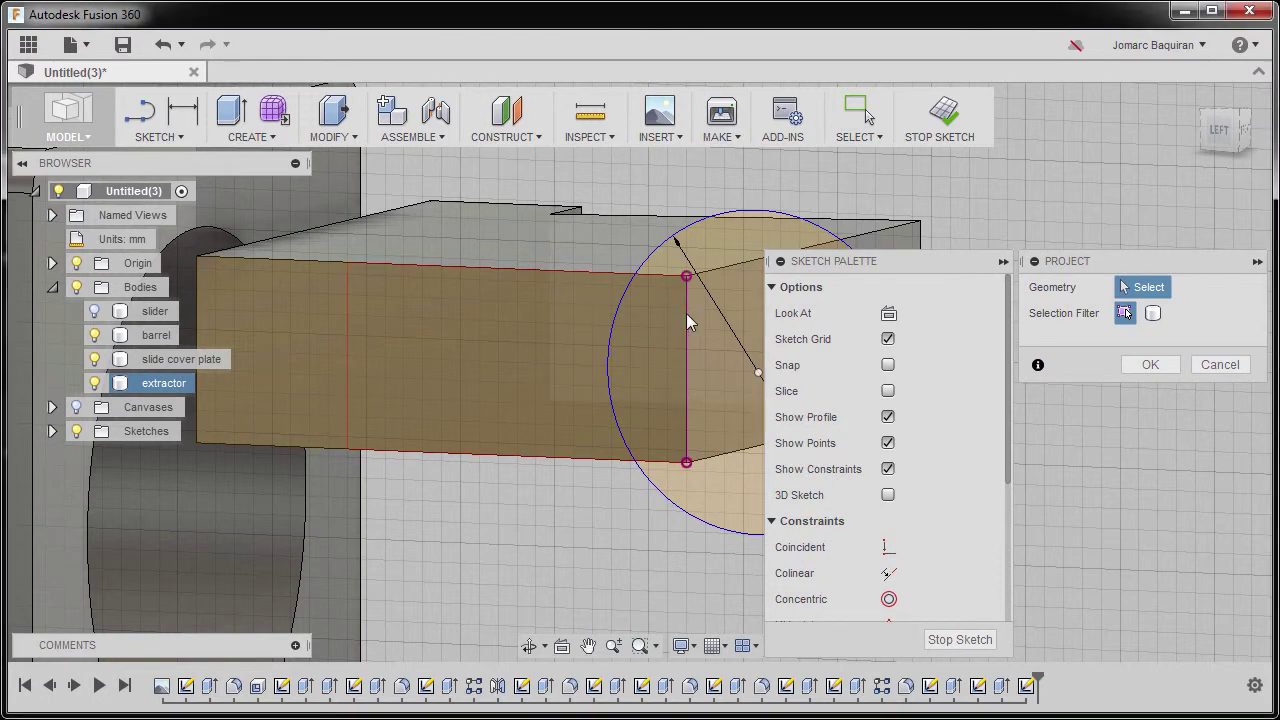
pyautogui.click(1150, 364)
pyautogui.moveTo(728, 402)
pyautogui.mouseDown(button='middle')
pyautogui.moveTo(678, 398)
pyautogui.moveTo(686, 366)
pyautogui.moveTo(681, 381)
pyautogui.mouseUp(button='middle')
pyautogui.press('Escape')
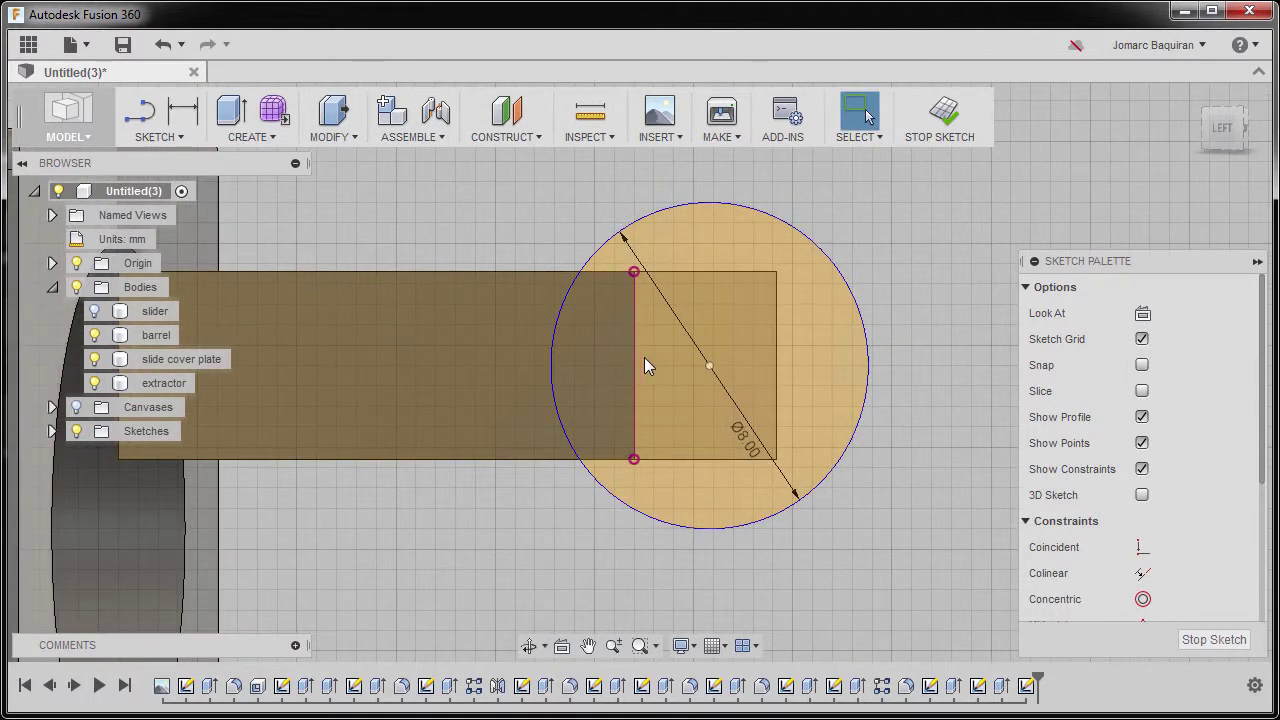
# Step: Place a sketch point at the midpoint of the projected end edge
pyautogui.press('s')
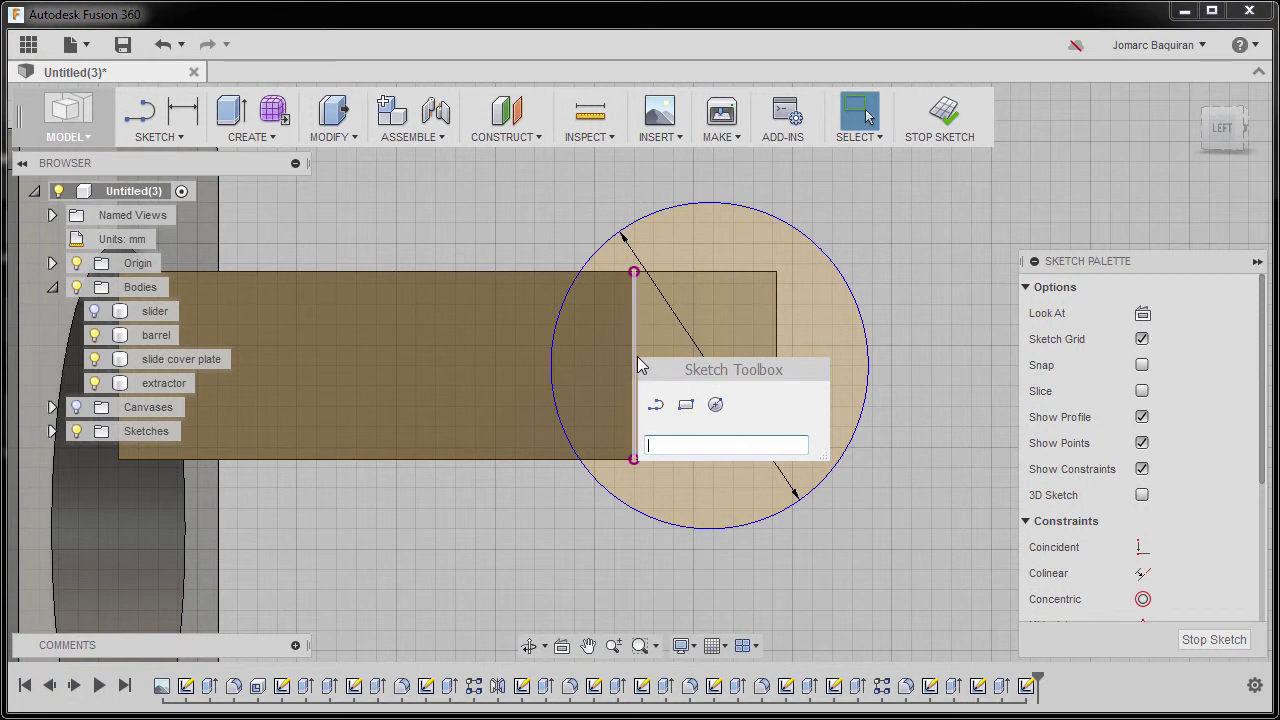
pyautogui.write('po')
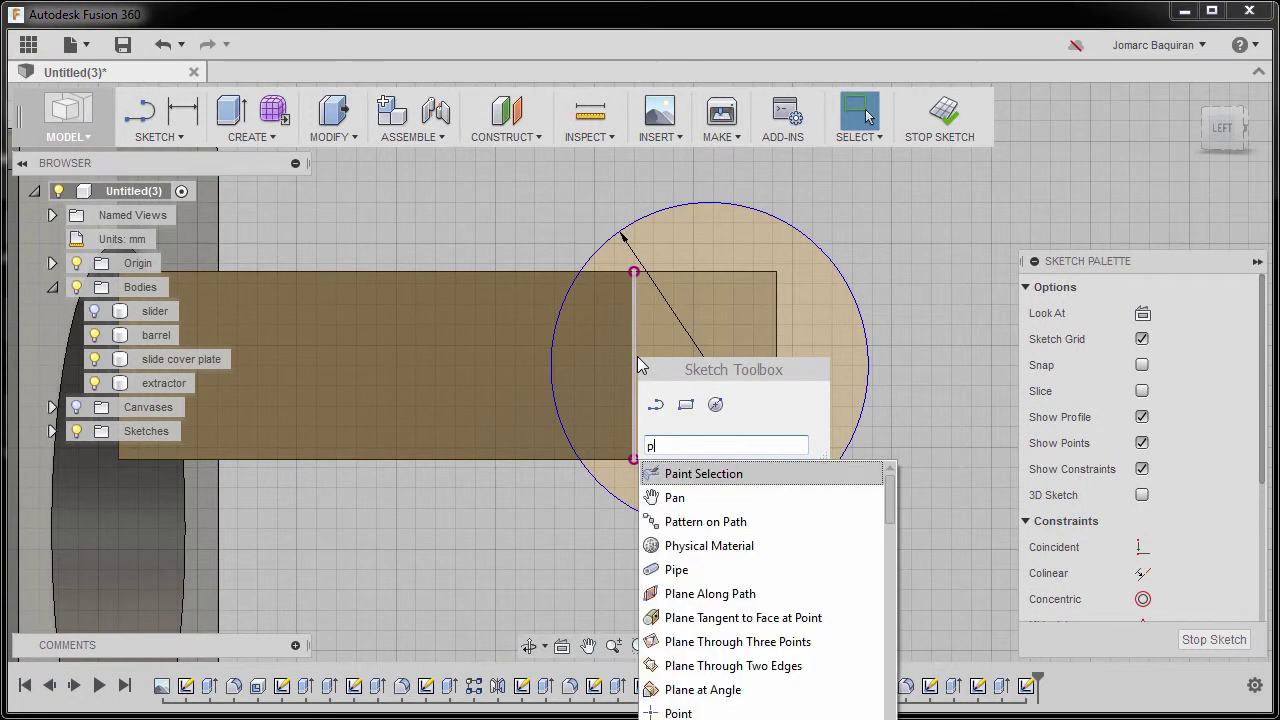
pyautogui.click(718, 483)
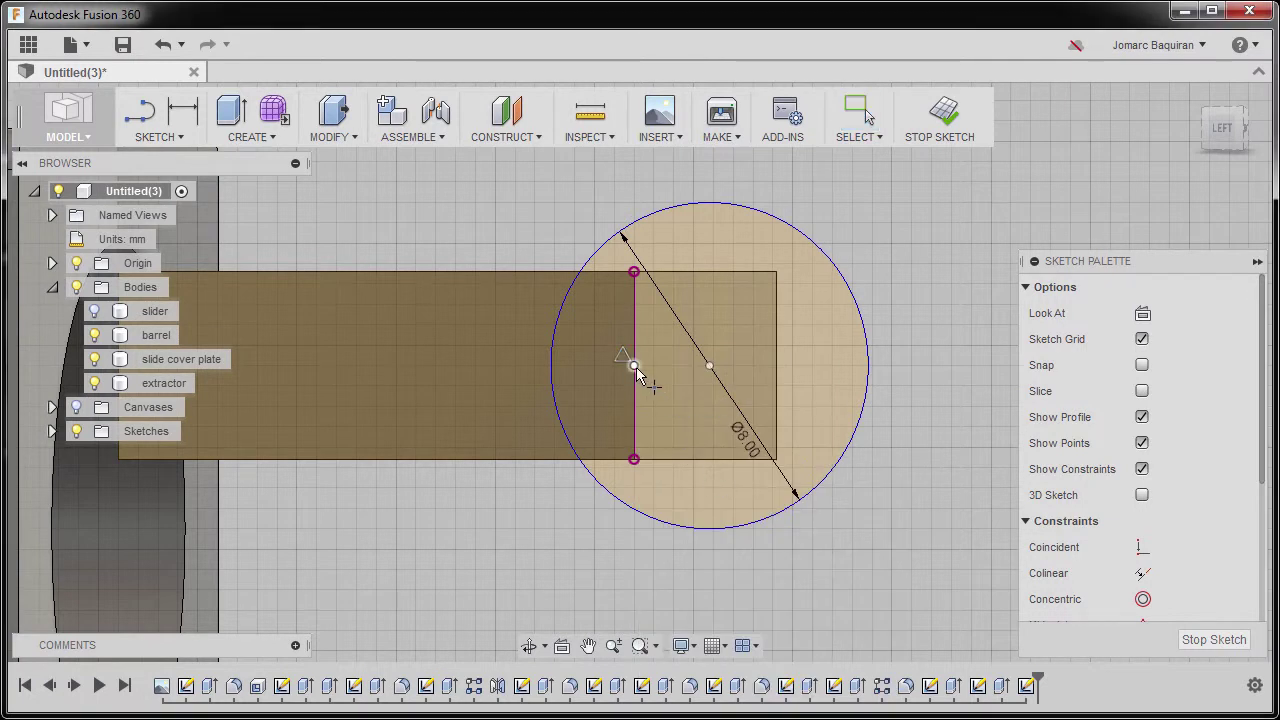
pyautogui.click(634, 366)
pyautogui.press('Escape')
# Step: Align the circle's centre with the edge's midpoint using a Horizontal/Vertical constraint
pyautogui.scroll(-5, 1191, 538)
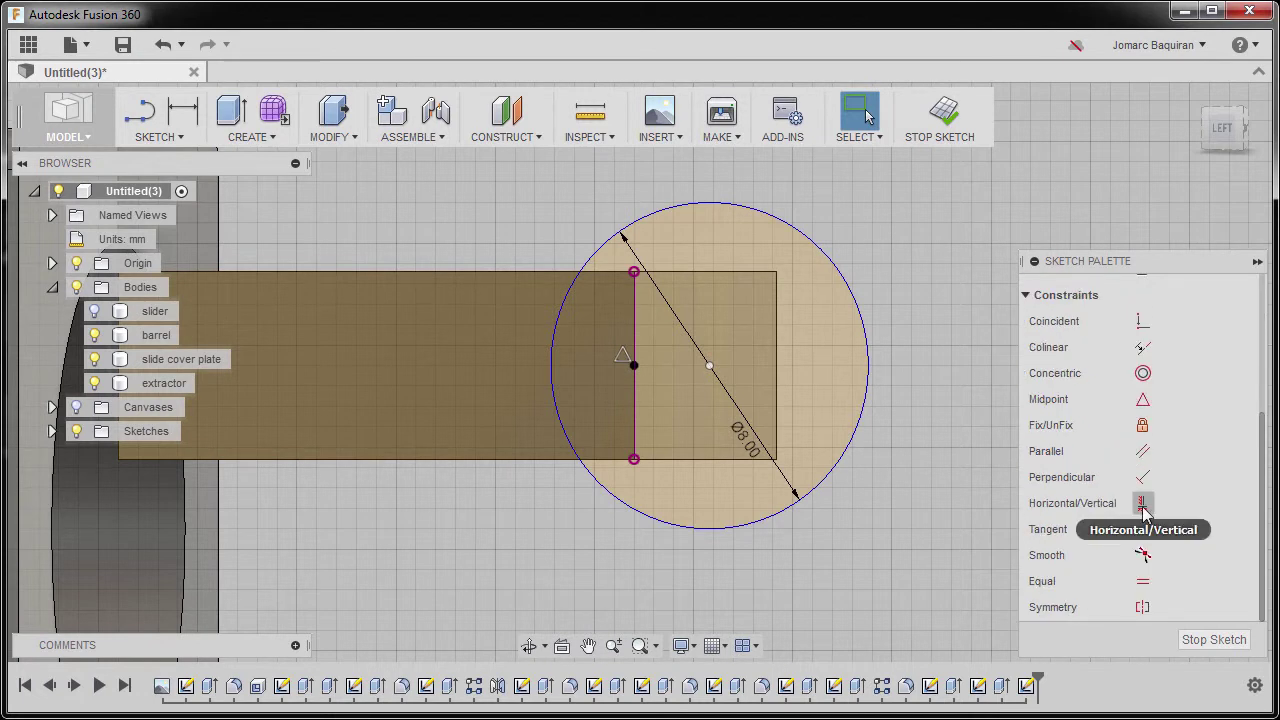
pyautogui.click(1143, 505)
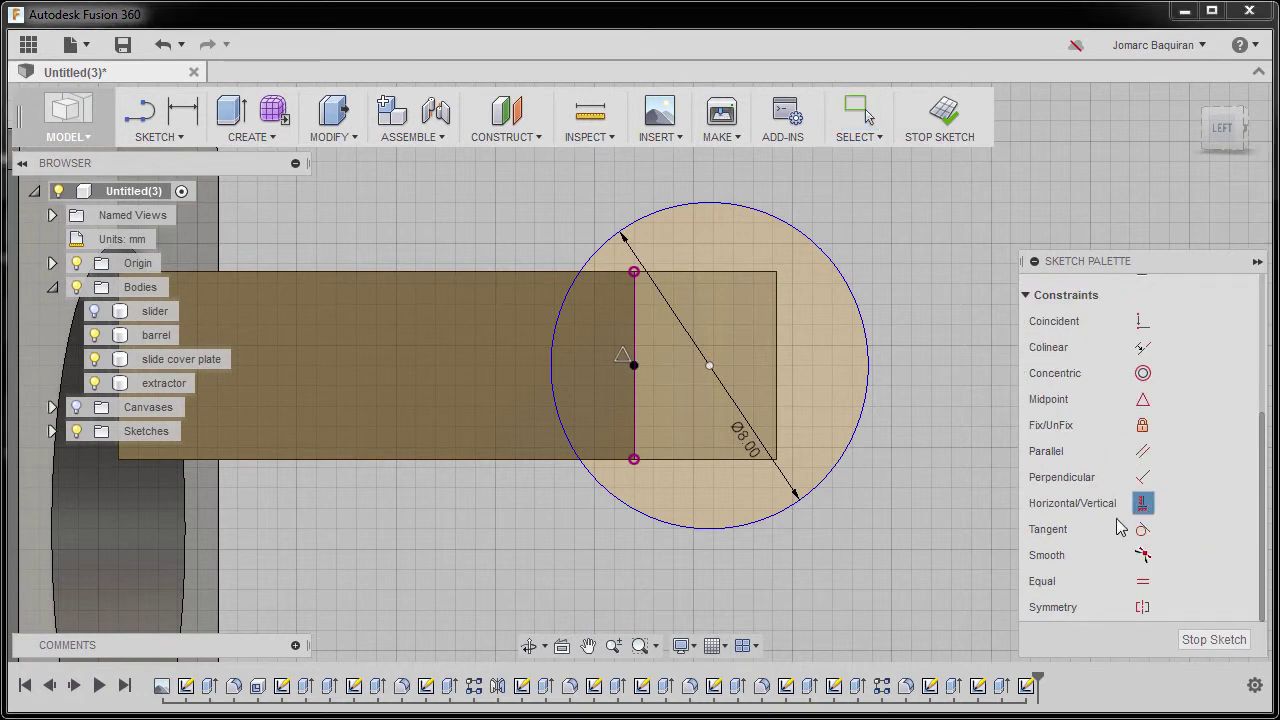
pyautogui.click(710, 366)
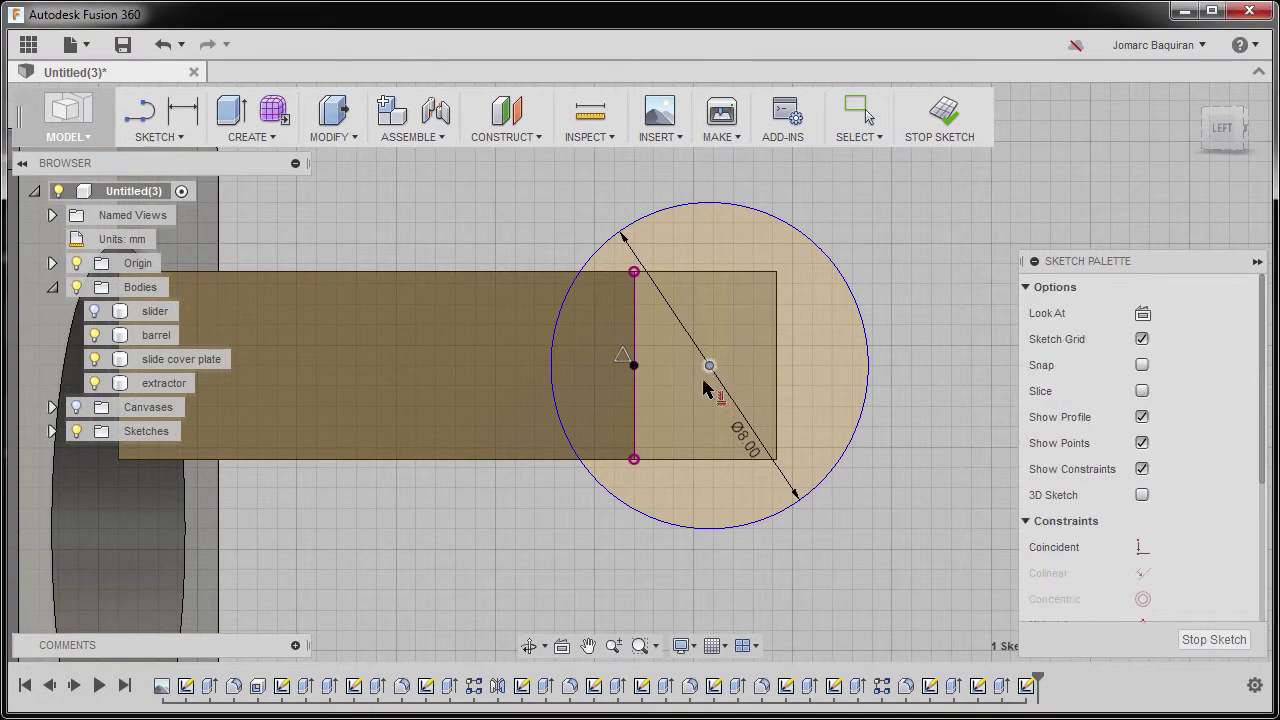
pyautogui.click(636, 368)
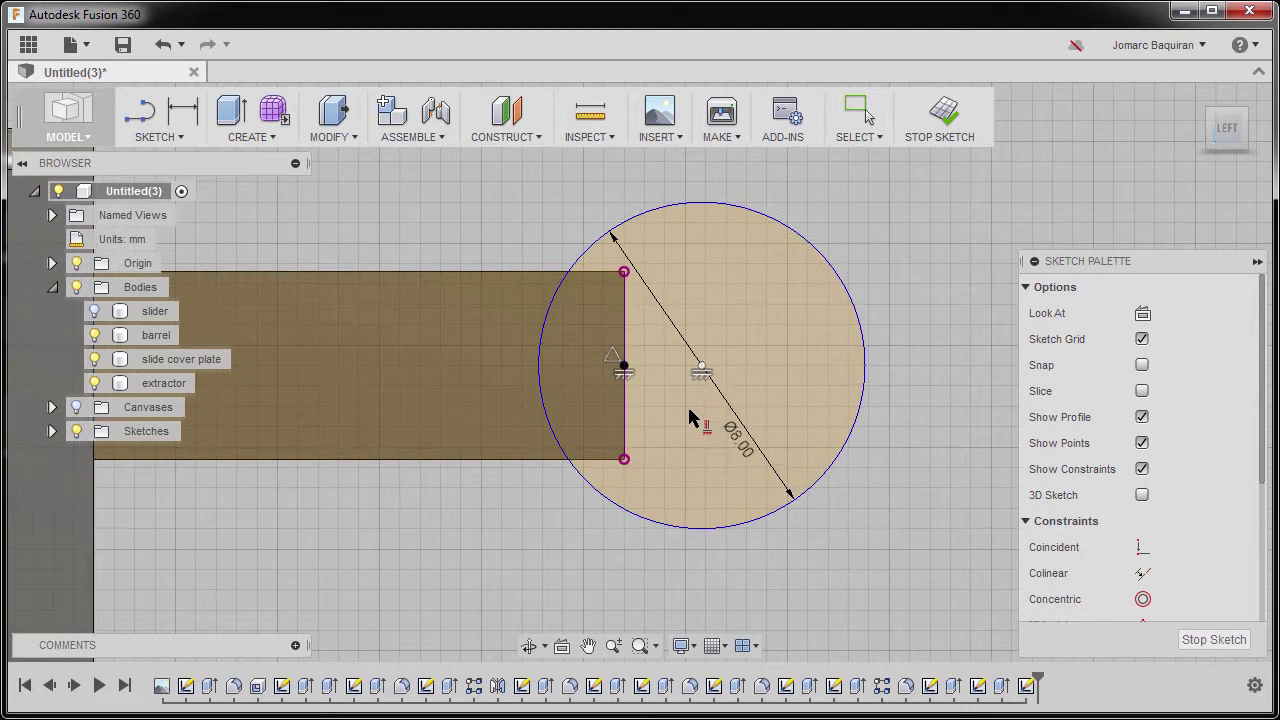
# Step: Dimension the distance from the projected end edge to the circle's centre as 2 mm
pyautogui.scroll(-1, 686, 413)
pyautogui.press('d')
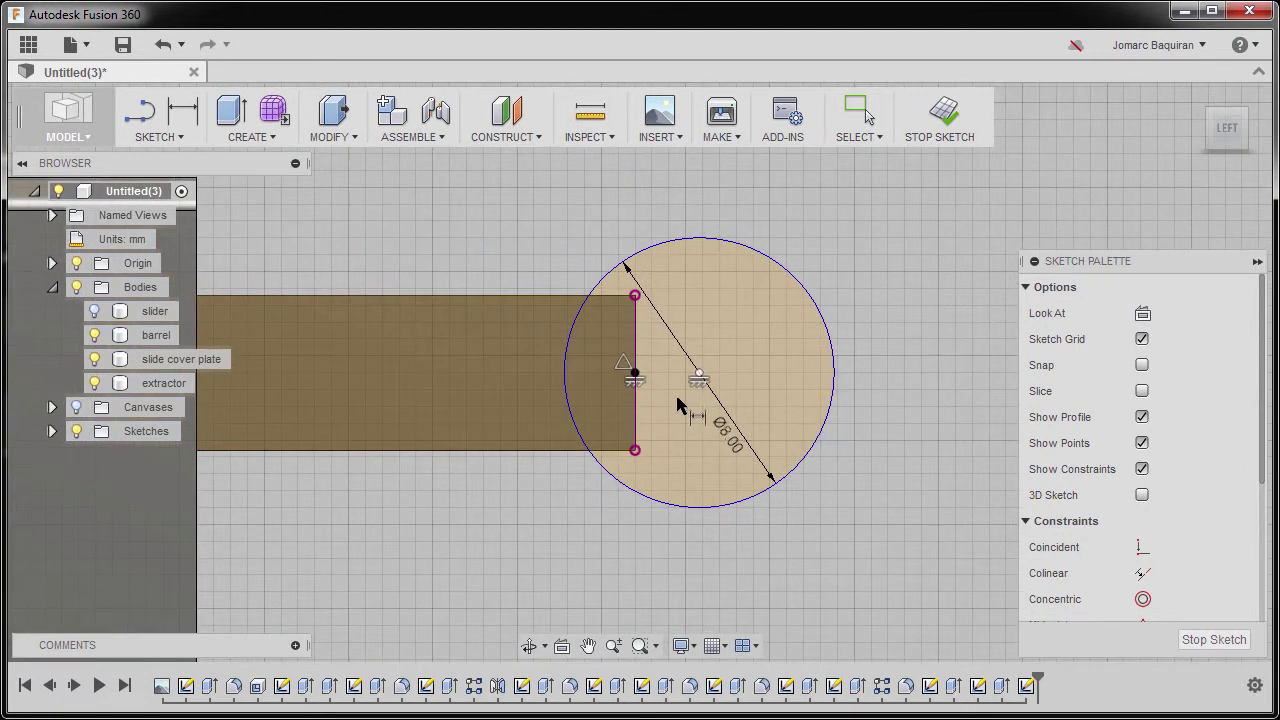
pyautogui.click(636, 348)
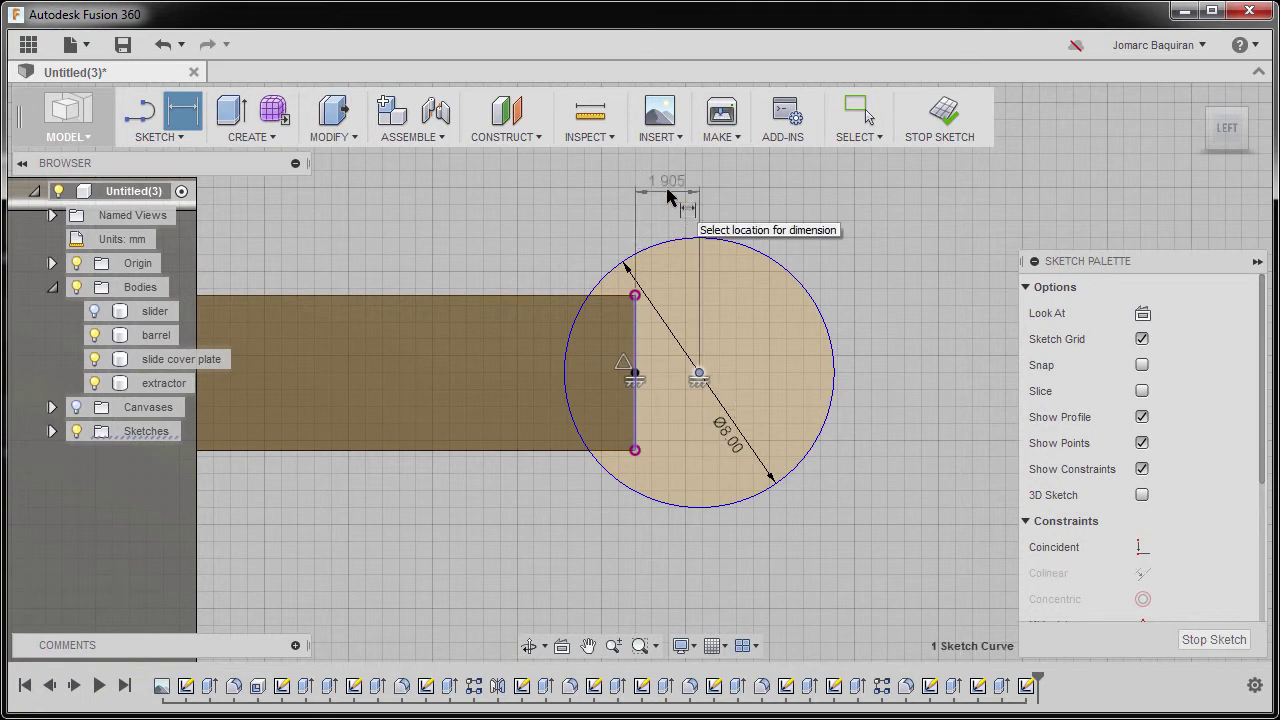
pyautogui.click(669, 194)
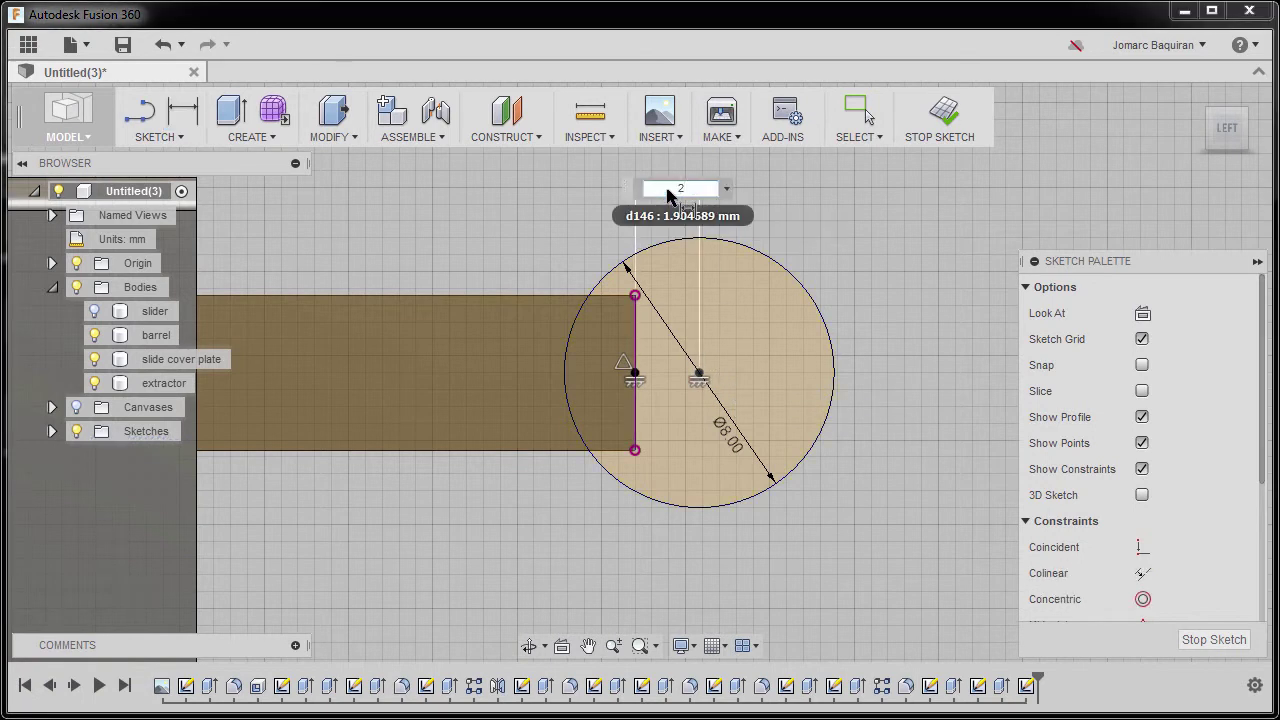
pyautogui.press('Return')
# Step: Extrude both circle regions with the direction set to Two Side, pulling the second side about 11.3 mm across the extractor's rear end
pyautogui.keyDown('shift'); pyautogui.moveTo(743, 428); pyautogui.dragTo(650, 451, button='middle'); pyautogui.keyUp('shift')
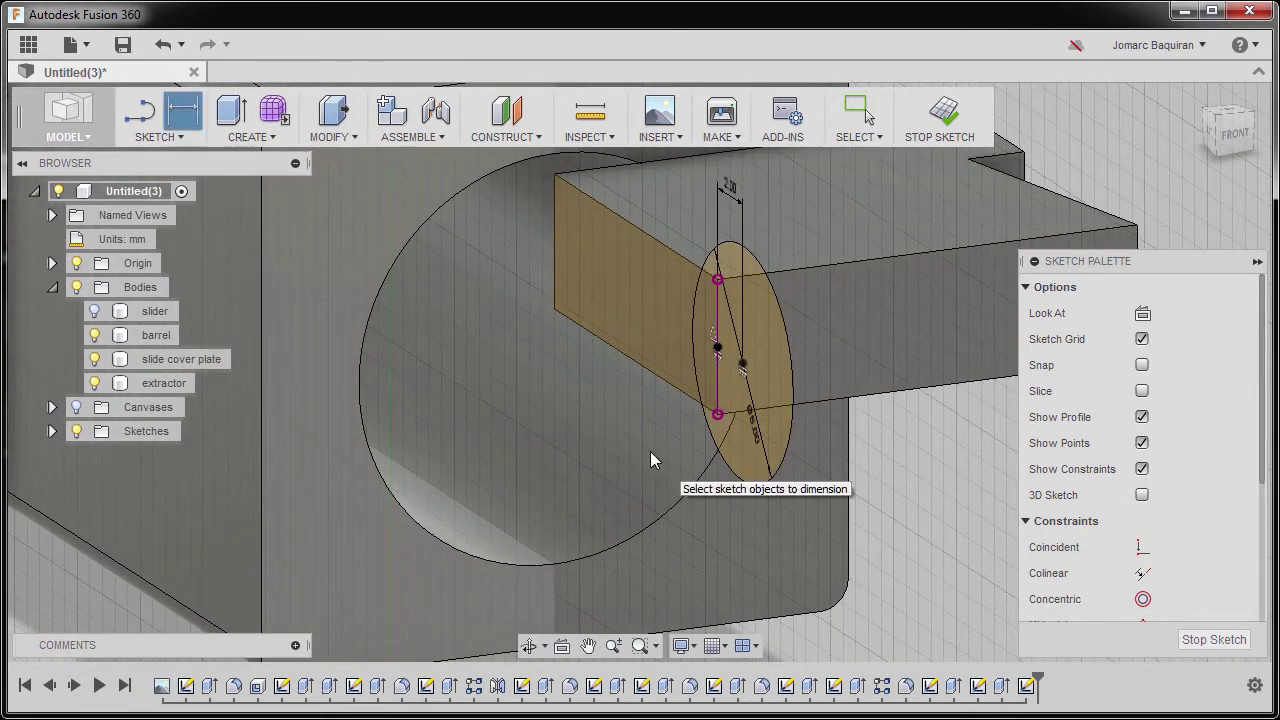
pyautogui.press('e')
pyautogui.moveTo(735, 363)
pyautogui.keyDown('shift'); pyautogui.mouseDown(button='middle')
pyautogui.moveTo(612, 376)
pyautogui.moveTo(623, 341)
pyautogui.moveTo(541, 350)
pyautogui.mouseUp(button='middle'); pyautogui.keyUp('shift')
pyautogui.click(623, 349)
pyautogui.scroll(2, 623, 352)
pyautogui.click(532, 347)
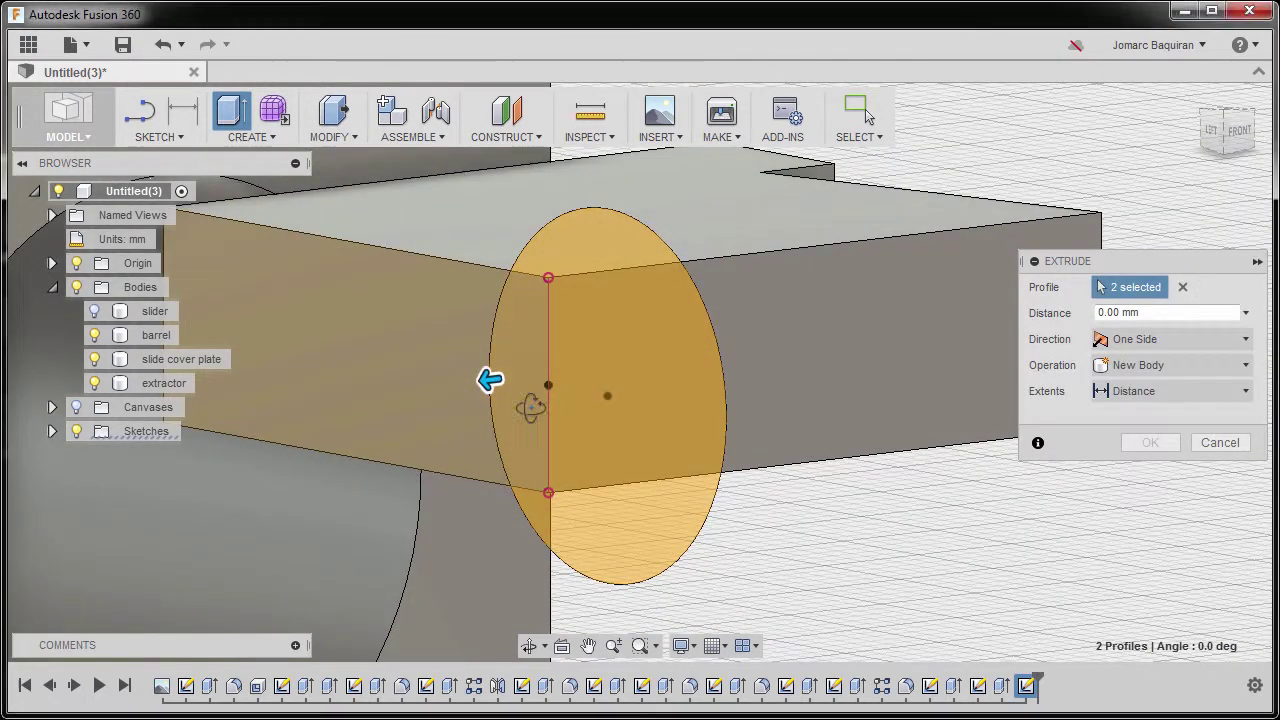
pyautogui.keyDown('shift'); pyautogui.moveTo(531, 408); pyautogui.dragTo(527, 417, button='middle'); pyautogui.keyUp('shift')
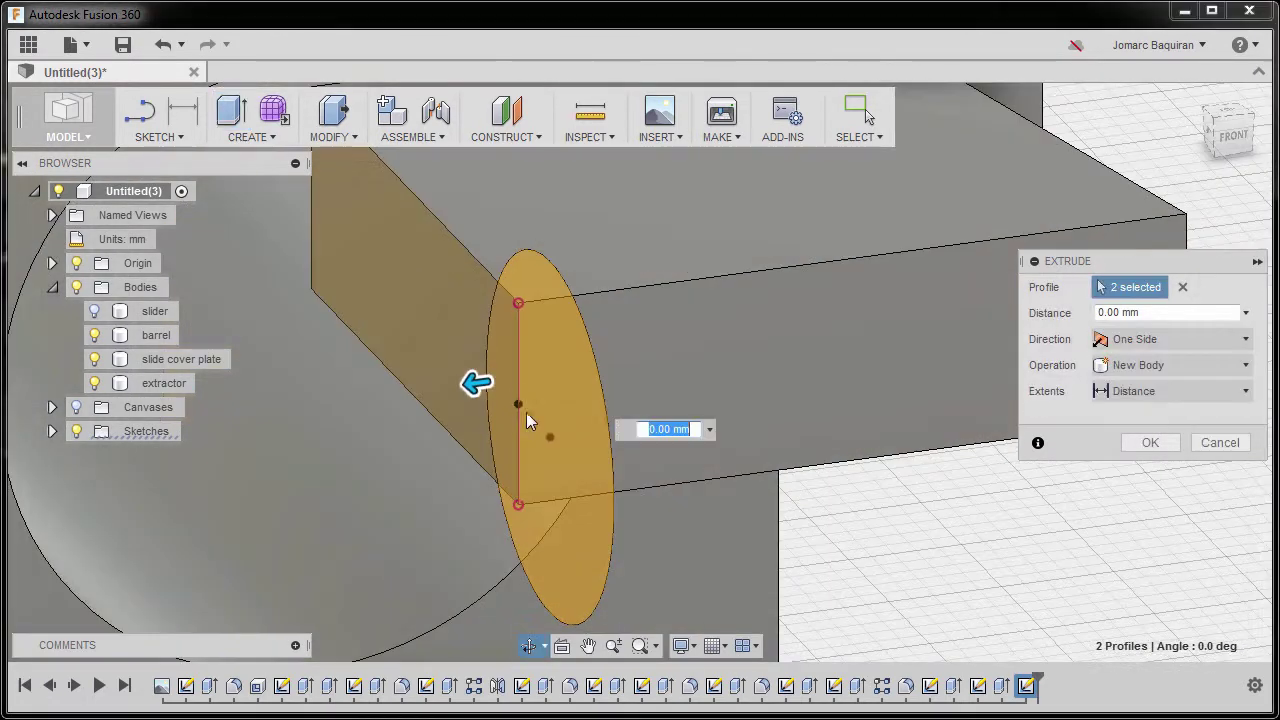
pyautogui.click(1144, 345)
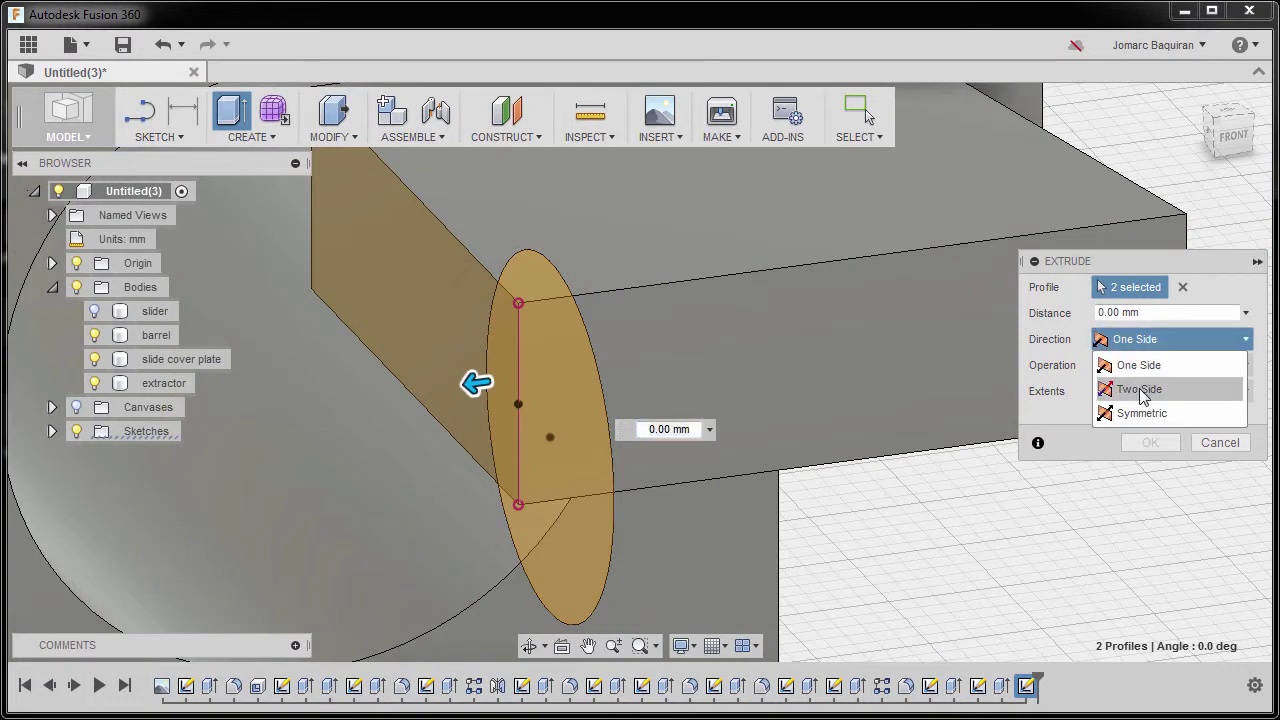
pyautogui.click(1140, 390)
pyautogui.keyDown('shift'); pyautogui.moveTo(569, 418); pyautogui.dragTo(531, 391, button='middle'); pyautogui.keyUp('shift')
pyautogui.moveTo(531, 391); pyautogui.dragTo(925, 350)
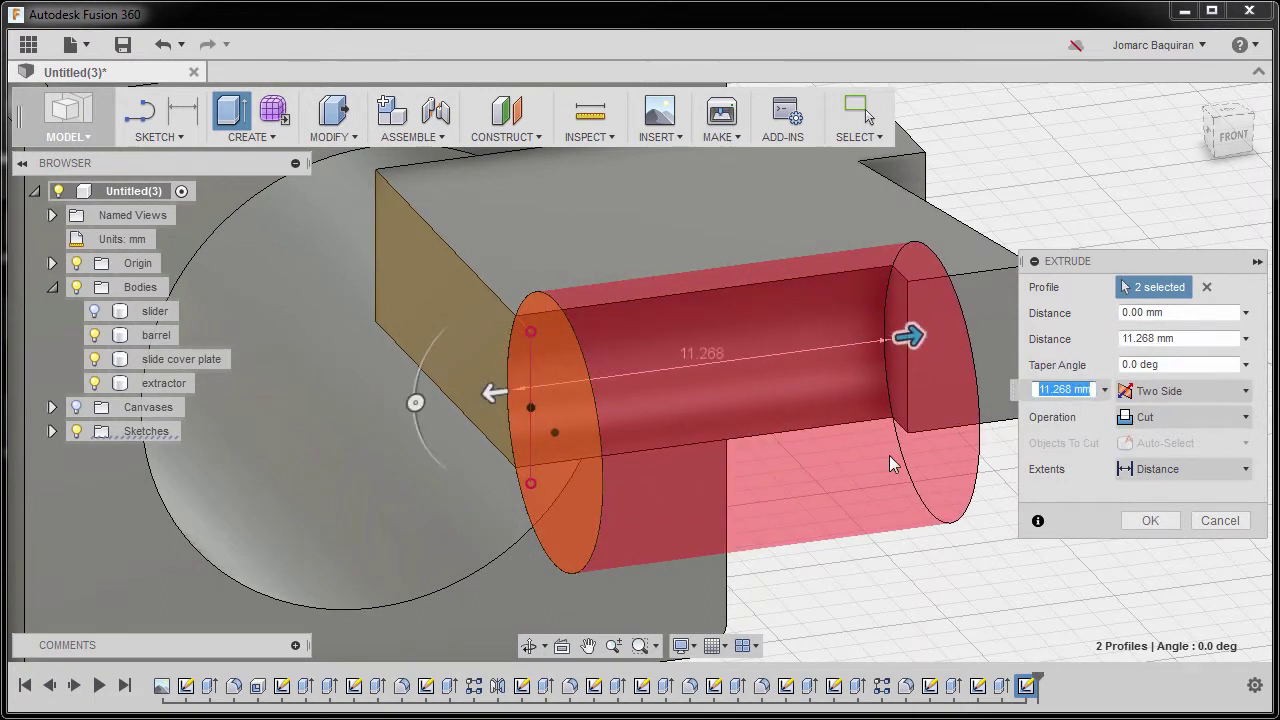
# Step: Change the extrusion to Join and adjust its two sides to about 3.7 mm and 8.5 mm
pyautogui.click(1176, 424)
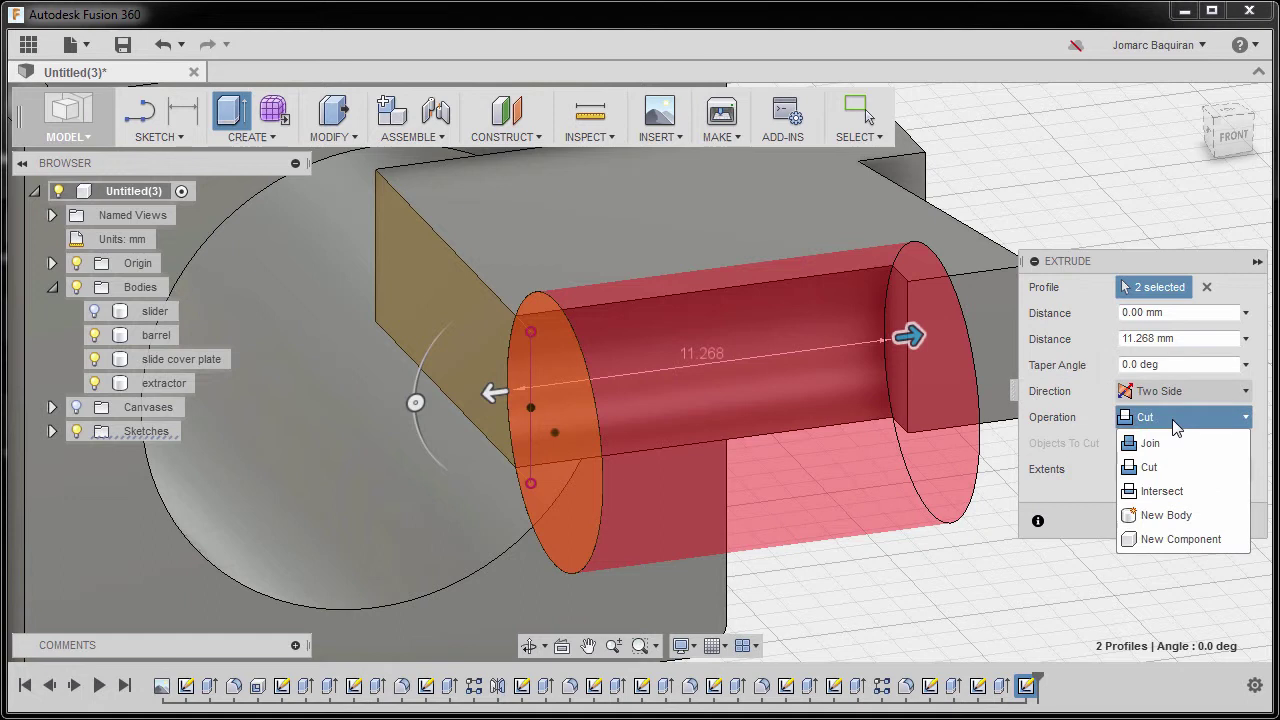
pyautogui.click(1150, 443)
pyautogui.keyDown('shift'); pyautogui.moveTo(533, 419); pyautogui.dragTo(815, 442, button='middle'); pyautogui.keyUp('shift')
pyautogui.moveTo(828, 438); pyautogui.dragTo(754, 433)
pyautogui.keyDown('shift'); pyautogui.moveTo(558, 442); pyautogui.dragTo(634, 450, button='middle'); pyautogui.keyUp('shift')
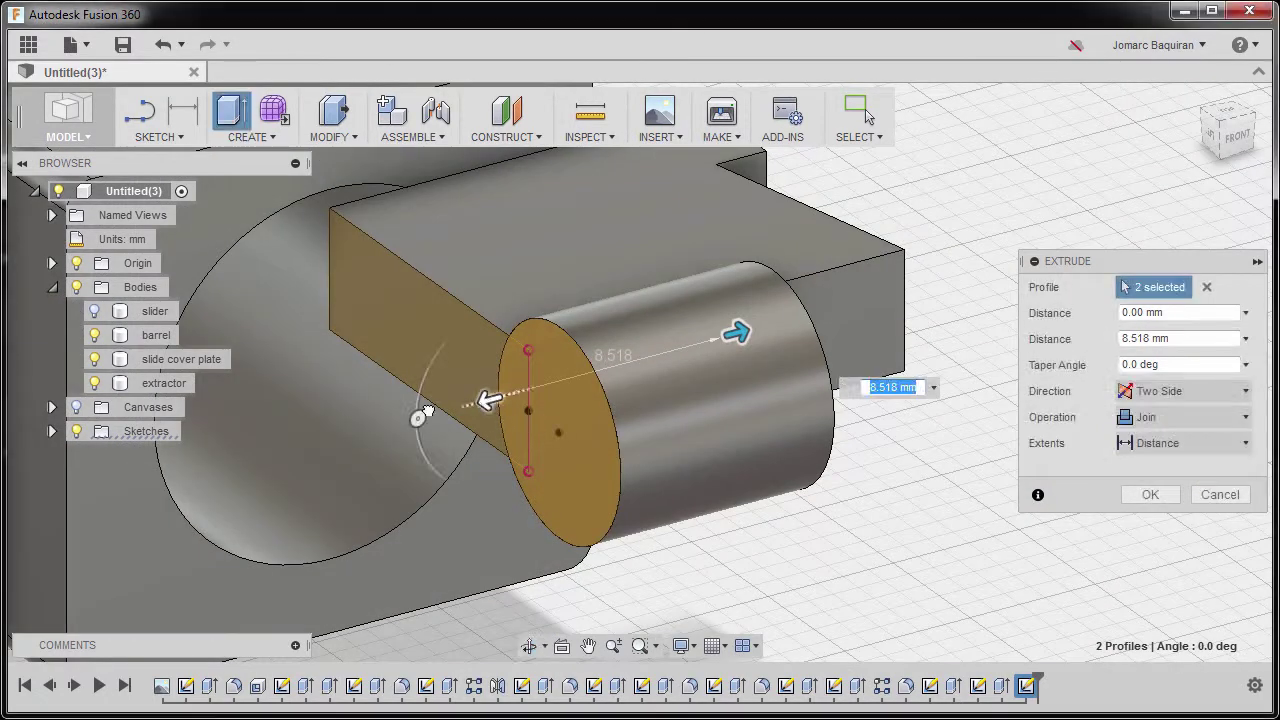
pyautogui.moveTo(489, 401); pyautogui.dragTo(394, 423)
pyautogui.keyDown('shift'); pyautogui.moveTo(694, 491); pyautogui.dragTo(664, 436, button='middle'); pyautogui.keyUp('shift')
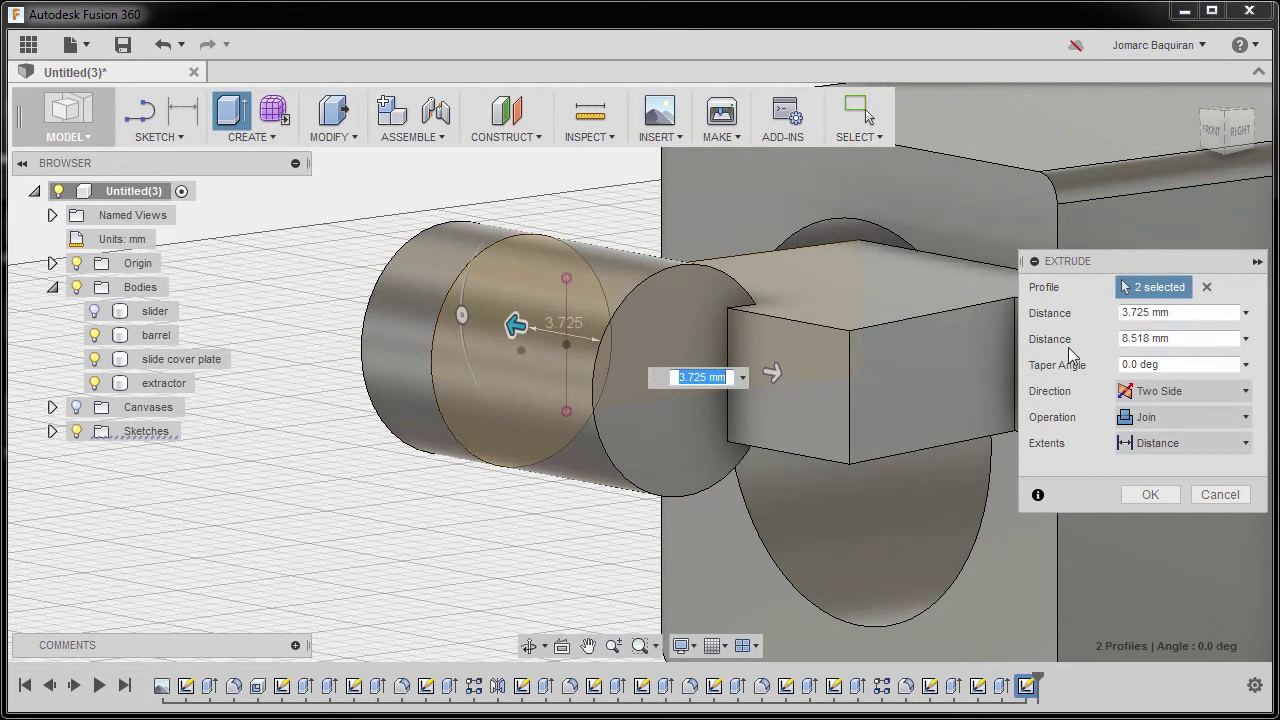
# Step: Set the two extrusion distances to 4 mm and 8.5 mm and complete the cylinder
pyautogui.click(1150, 312)
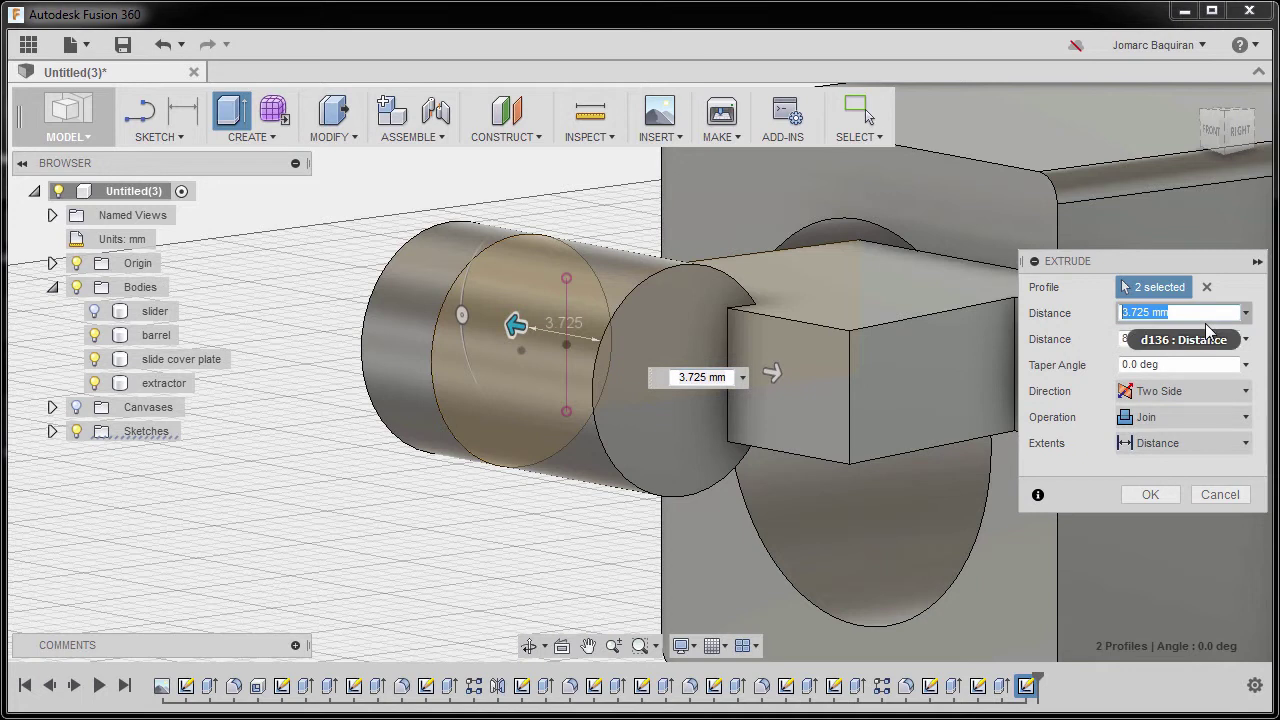
pyautogui.write('4')
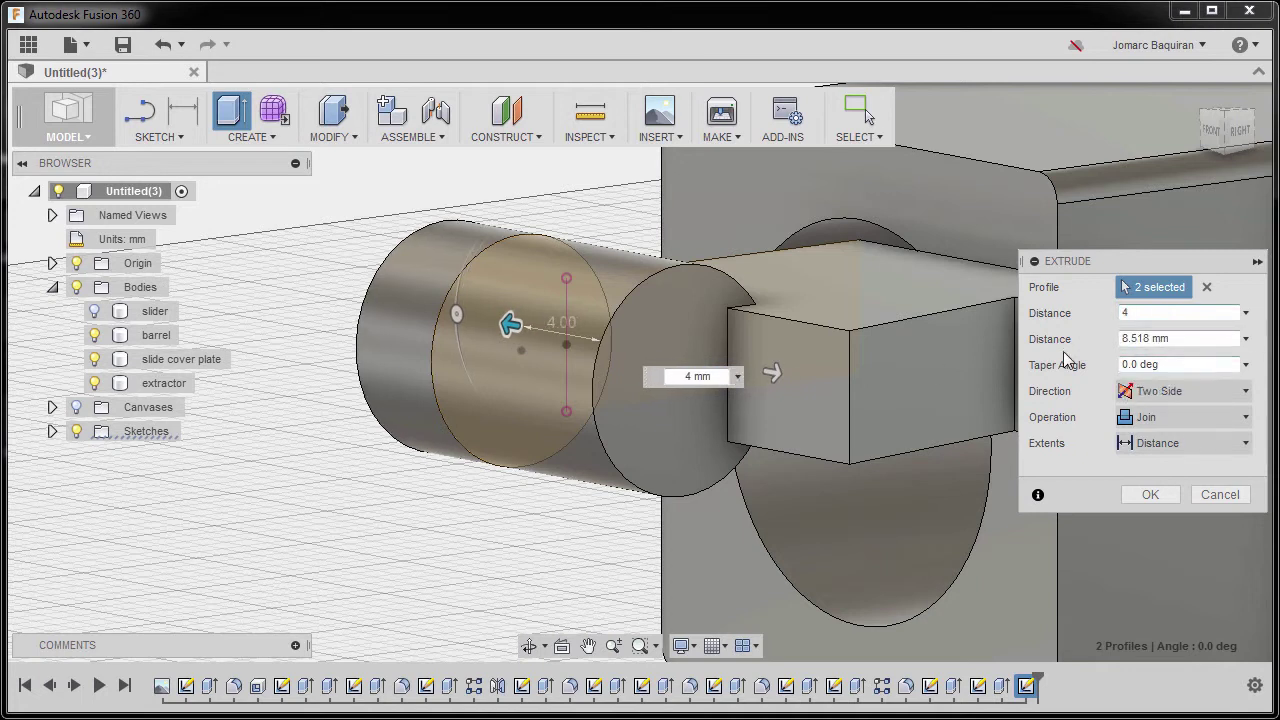
pyautogui.press('Tab')
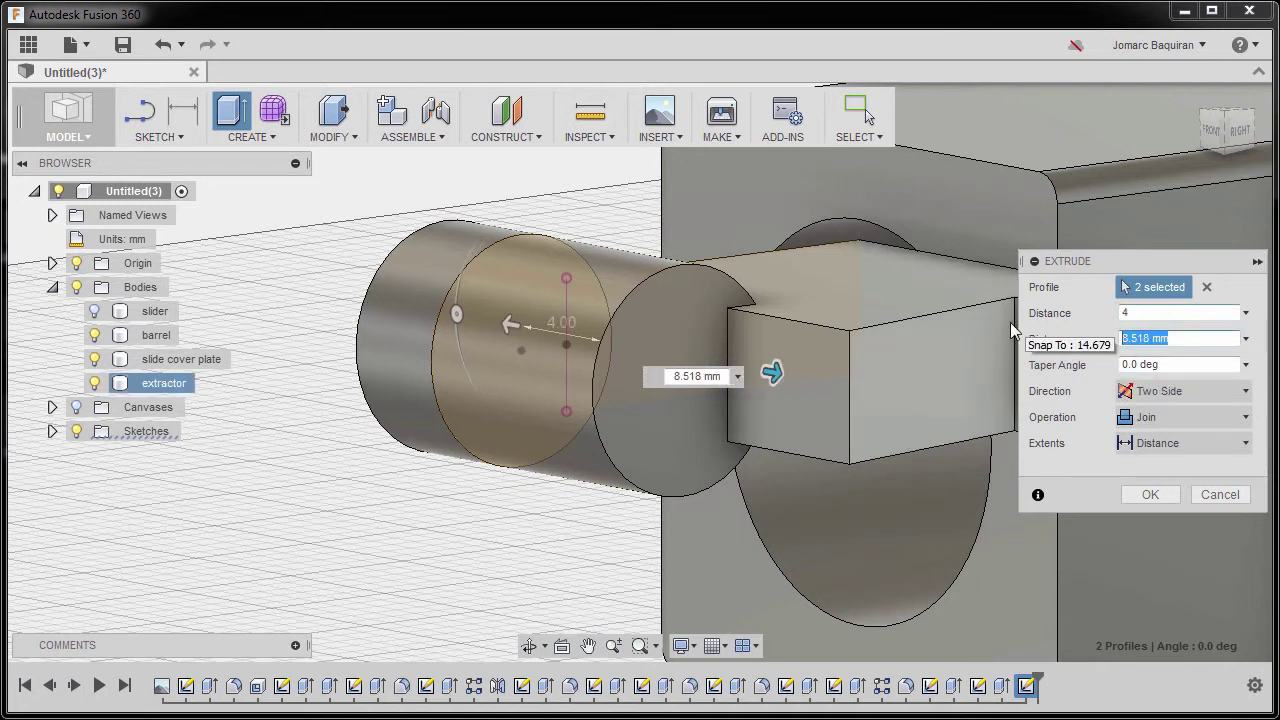
pyautogui.write('8.5')
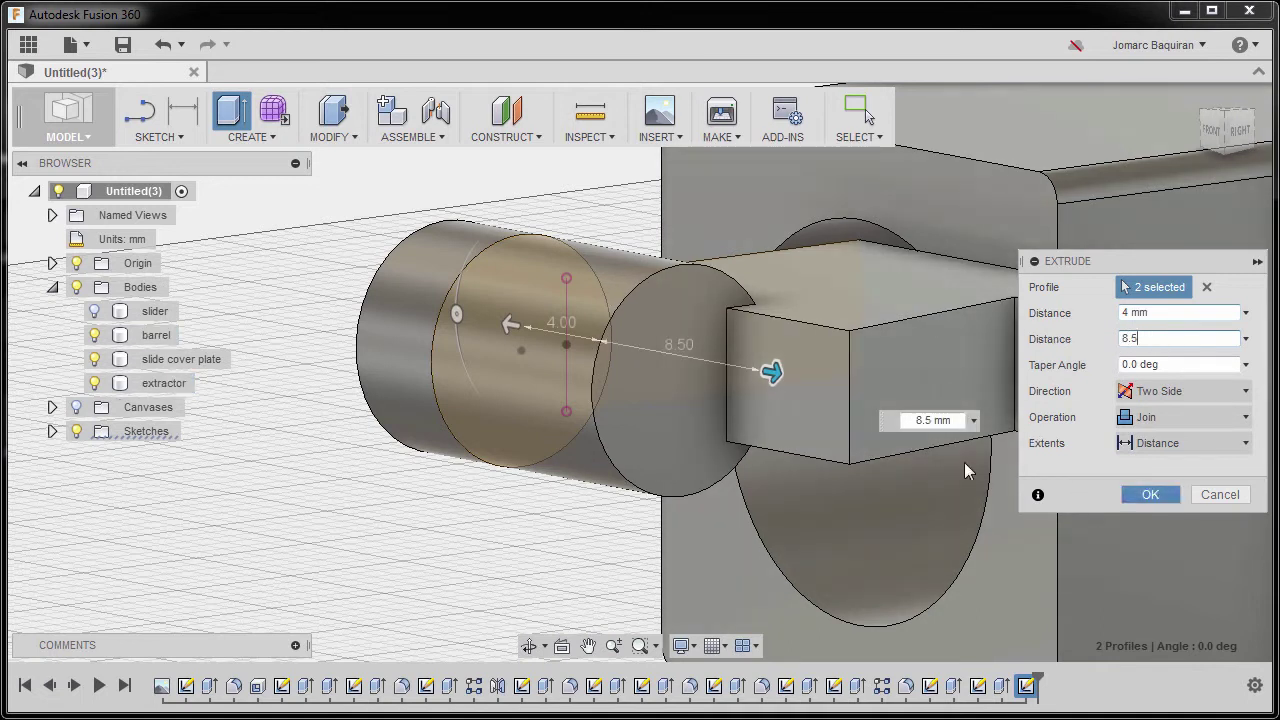
pyautogui.press('Return')
# Step: Start a 0.5 mm constant-radius fillet on the four vertical edges along the extractor's stepped outer side
pyautogui.keyDown('shift'); pyautogui.moveTo(648, 351); pyautogui.dragTo(643, 381, button='middle'); pyautogui.keyUp('shift')
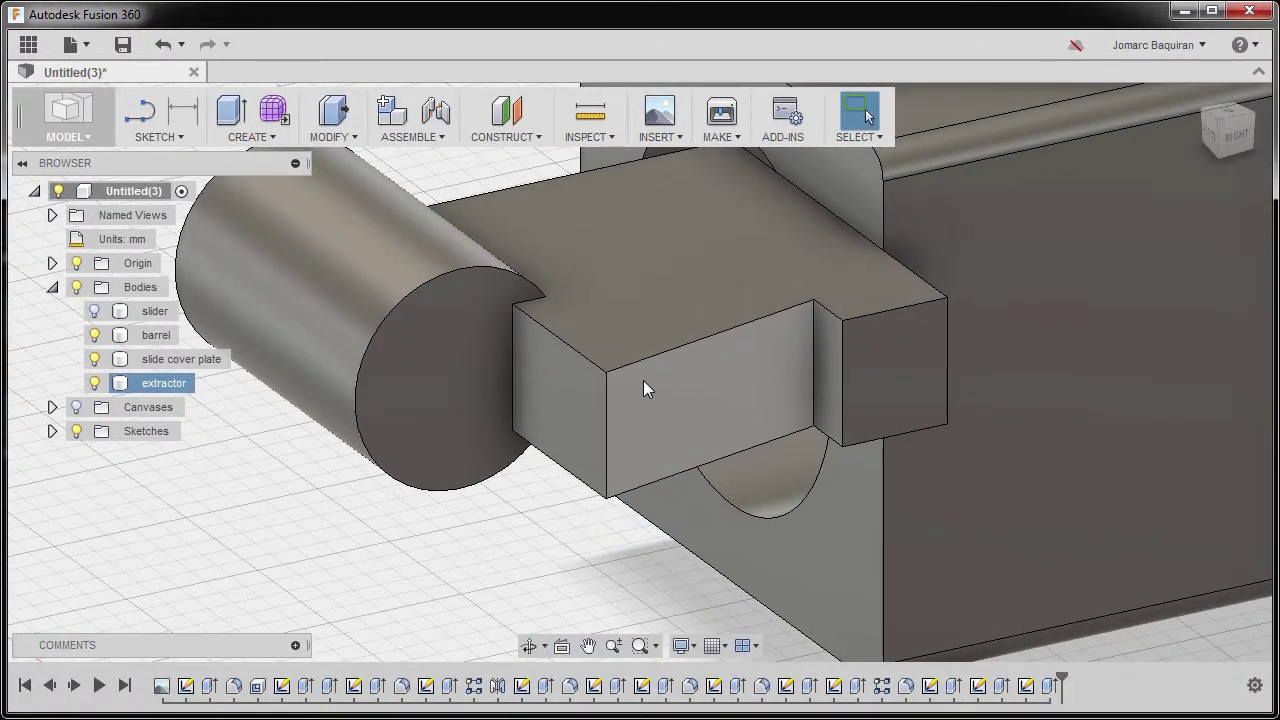
pyautogui.press('f')
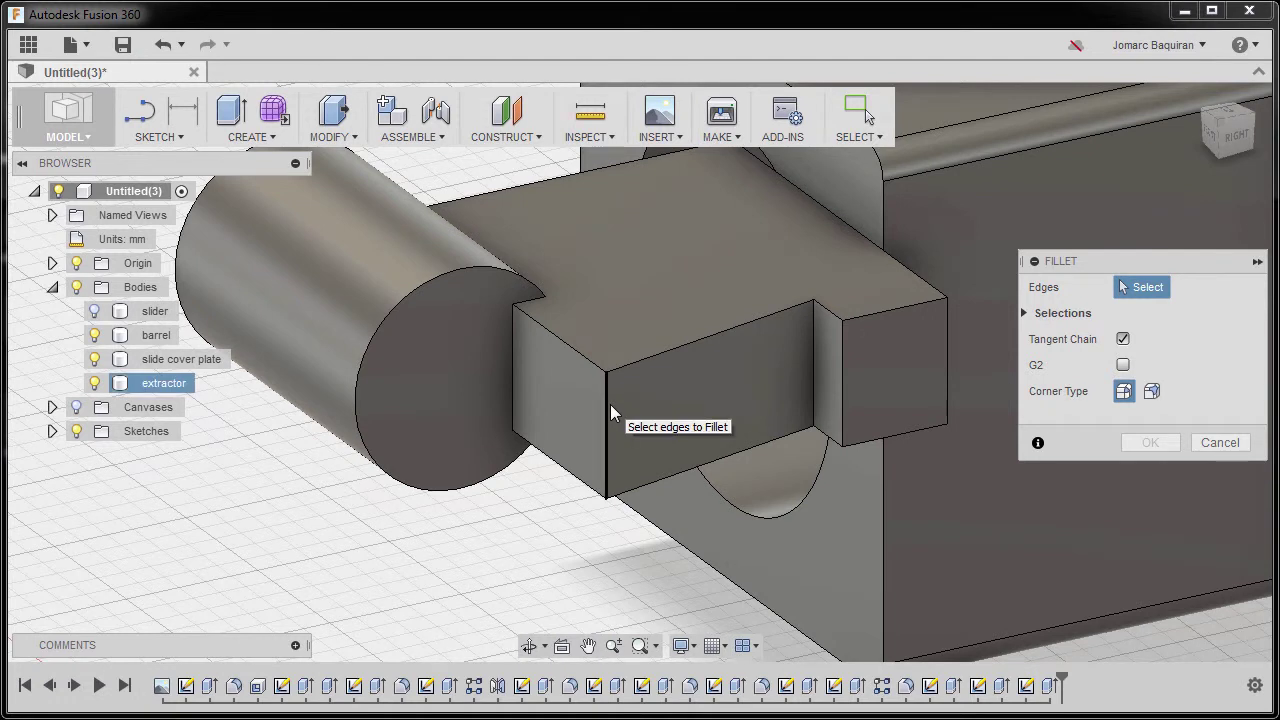
pyautogui.click(607, 410)
pyautogui.click(814, 349)
pyautogui.click(838, 351)
pyautogui.keyDown('shift'); pyautogui.moveTo(886, 357); pyautogui.dragTo(850, 310, button='middle'); pyautogui.keyUp('shift')
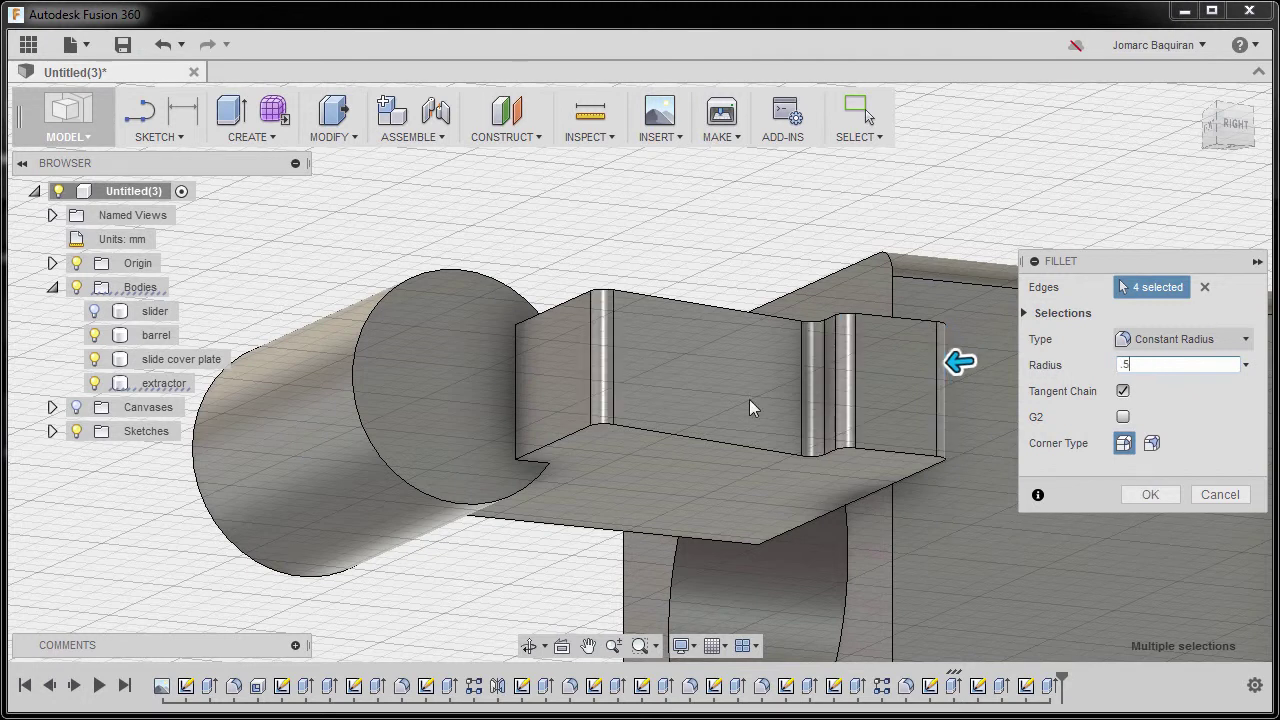
# Step: Add the four lower outline edges along the extractor's stepped outer side to the 0.5 mm fillet
pyautogui.keyDown('shift'); pyautogui.moveTo(632, 375); pyautogui.dragTo(628, 352, button='middle'); pyautogui.keyUp('shift')
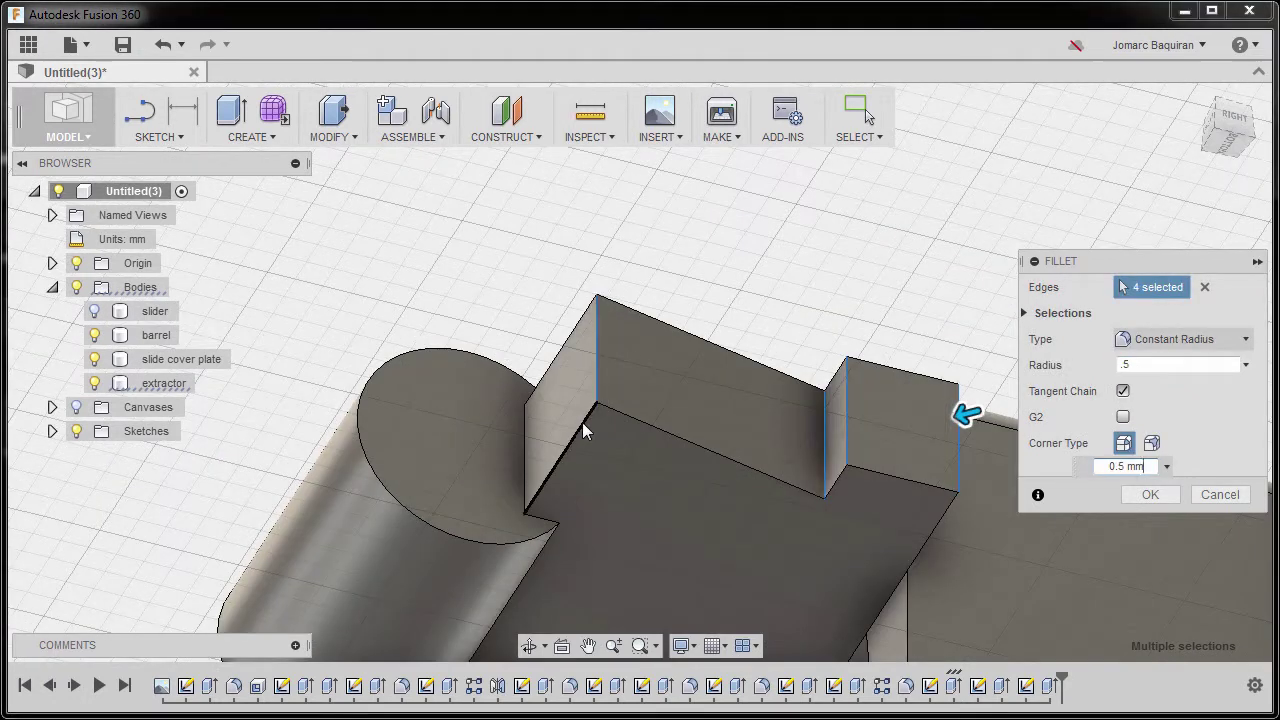
pyautogui.click(583, 425)
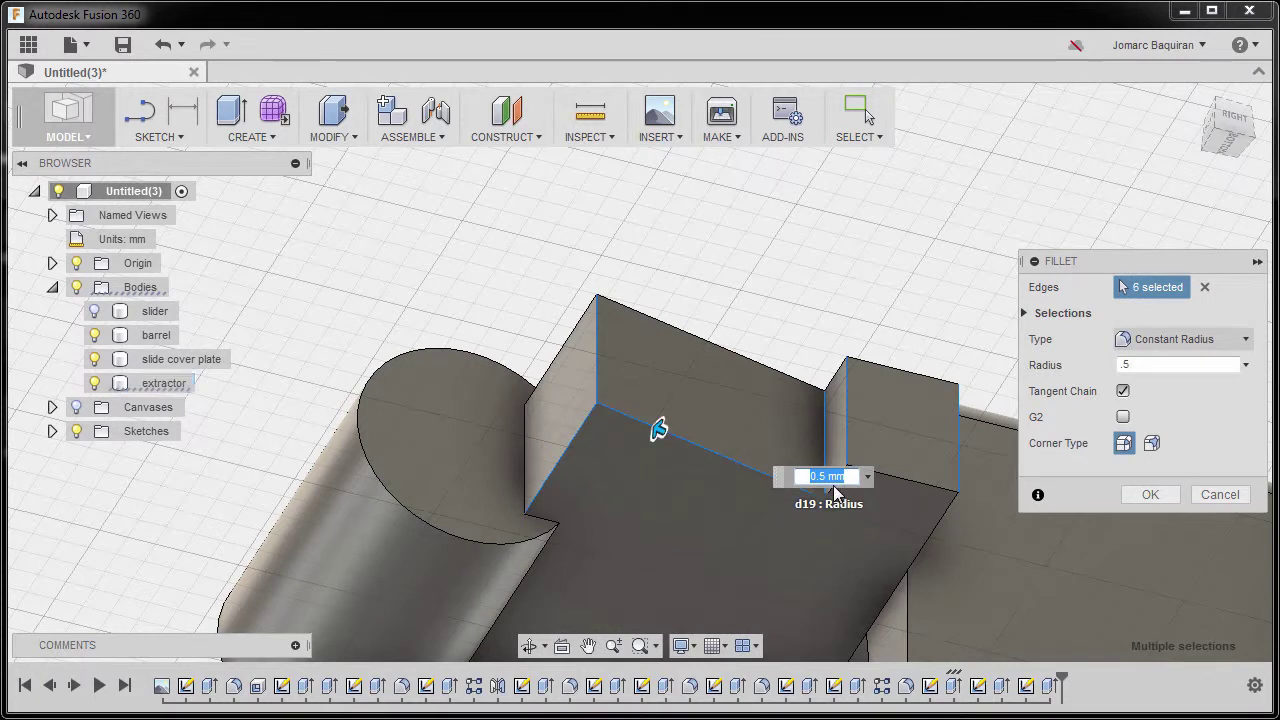
pyautogui.moveTo(828, 500); pyautogui.dragTo(645, 366, button='middle')
pyautogui.scroll(3, 655, 365)
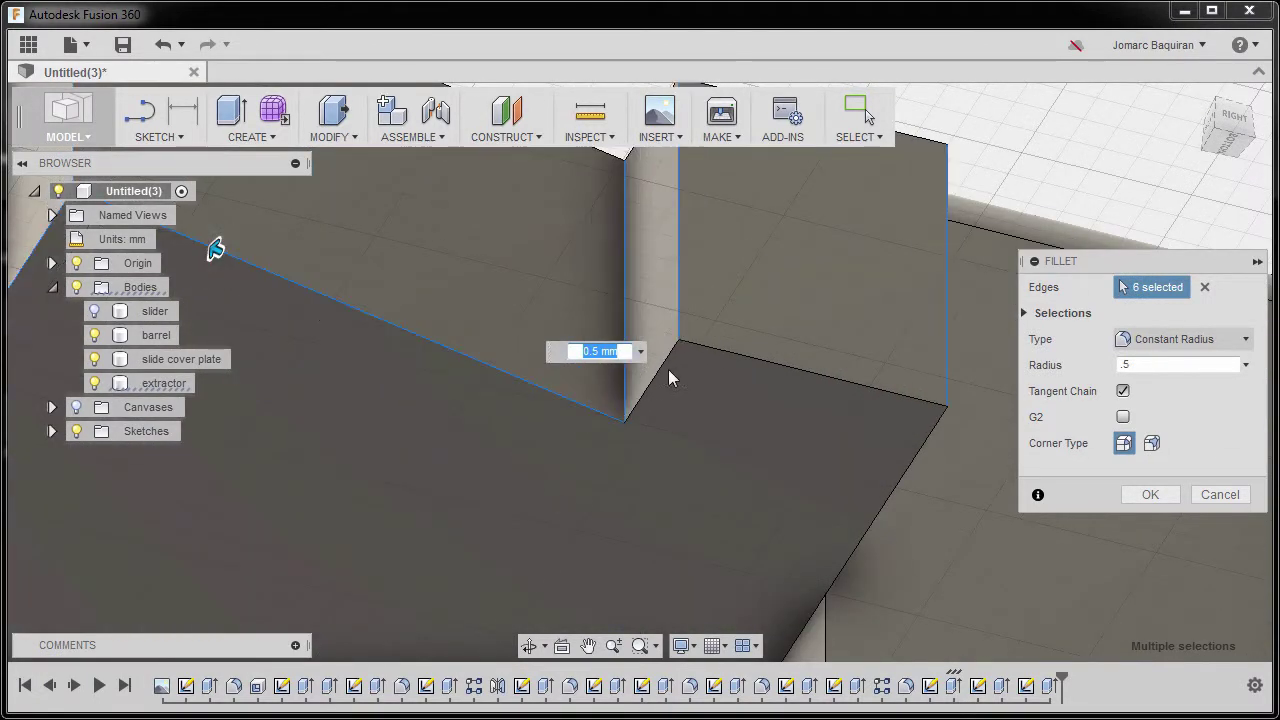
pyautogui.click(751, 357)
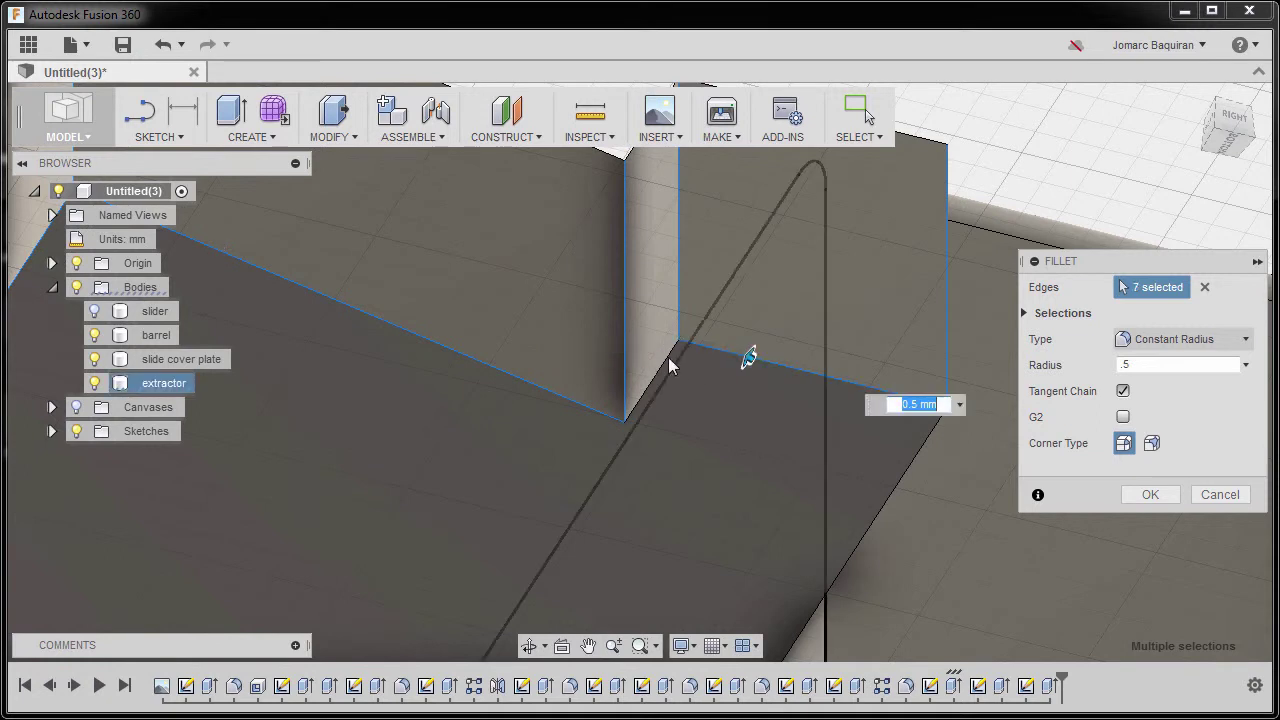
pyautogui.click(665, 356)
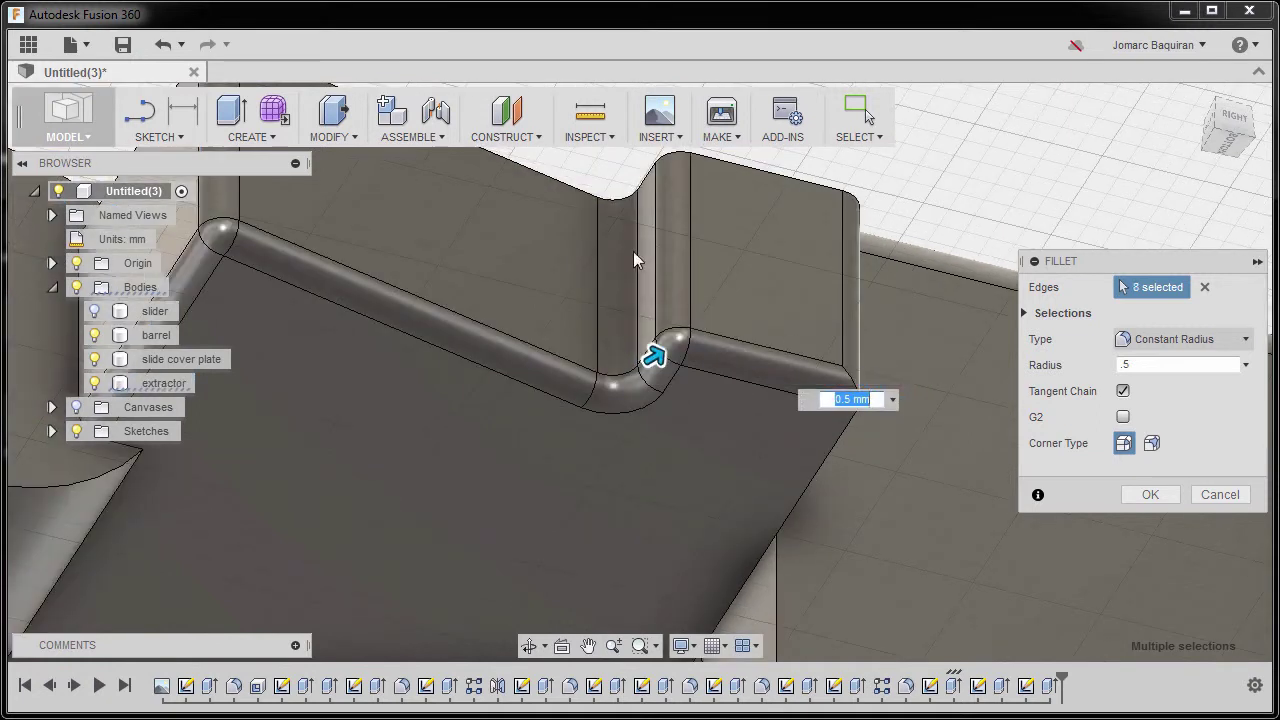
# Step: Add the four matching upper outline edges of the extractor's stepped outer side to the fillet selection
pyautogui.moveTo(633, 251); pyautogui.dragTo(768, 402, button='middle')
pyautogui.click(318, 238)
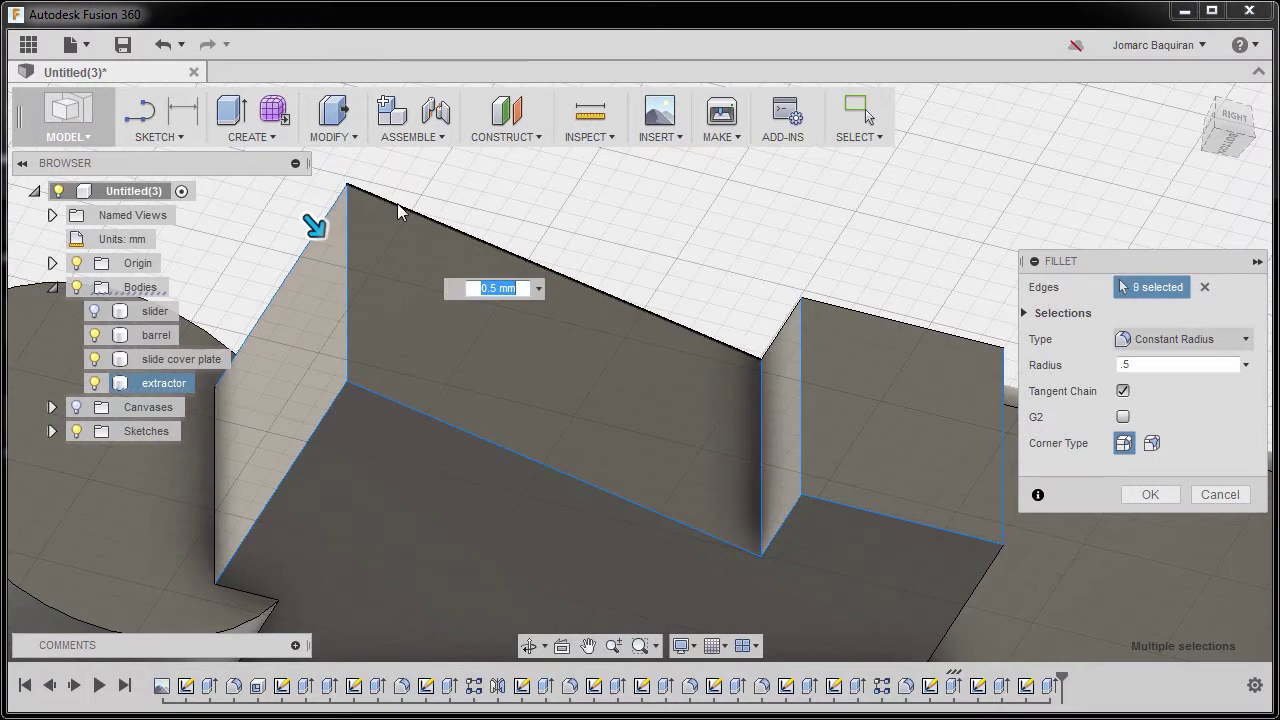
pyautogui.click(397, 203)
pyautogui.click(780, 332)
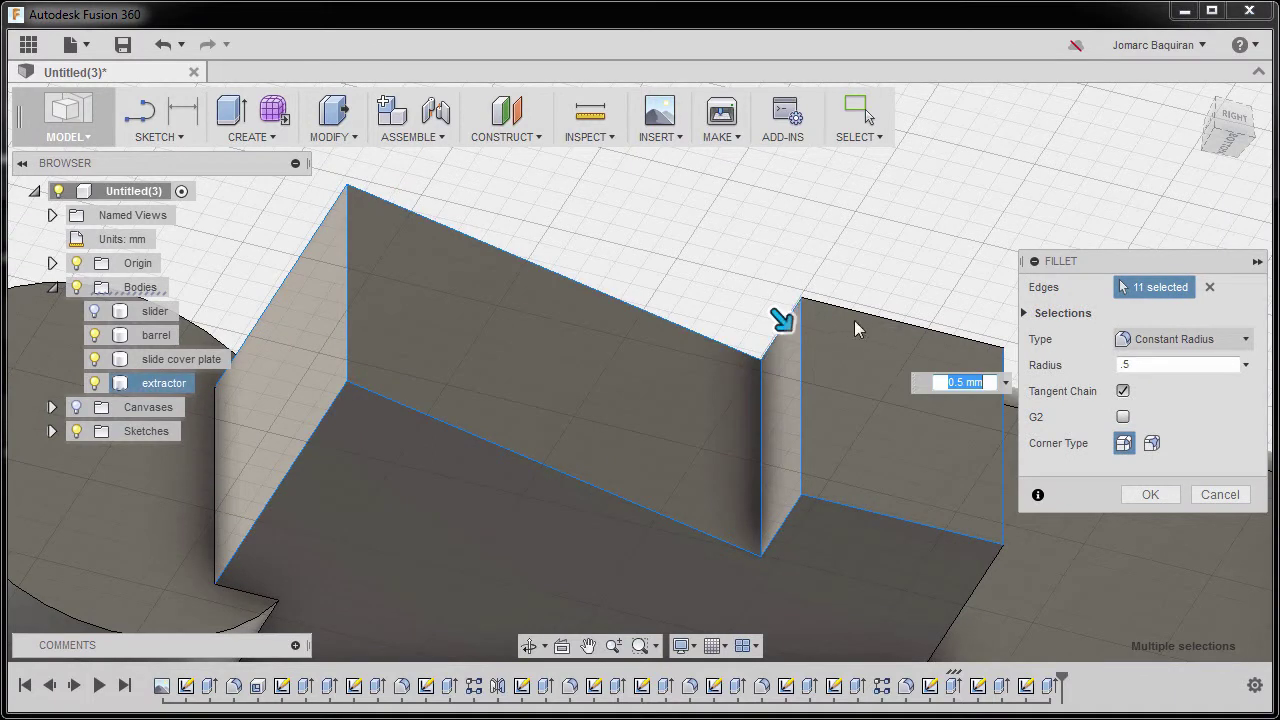
pyautogui.click(868, 317)
# Step: Include the upper and lower edges of the extractor's front end face and complete the 0.5 mm fillet
pyautogui.keyDown('shift'); pyautogui.moveTo(777, 317); pyautogui.dragTo(610, 362, button='middle'); pyautogui.keyUp('shift')
pyautogui.scroll(3, 860, 282)
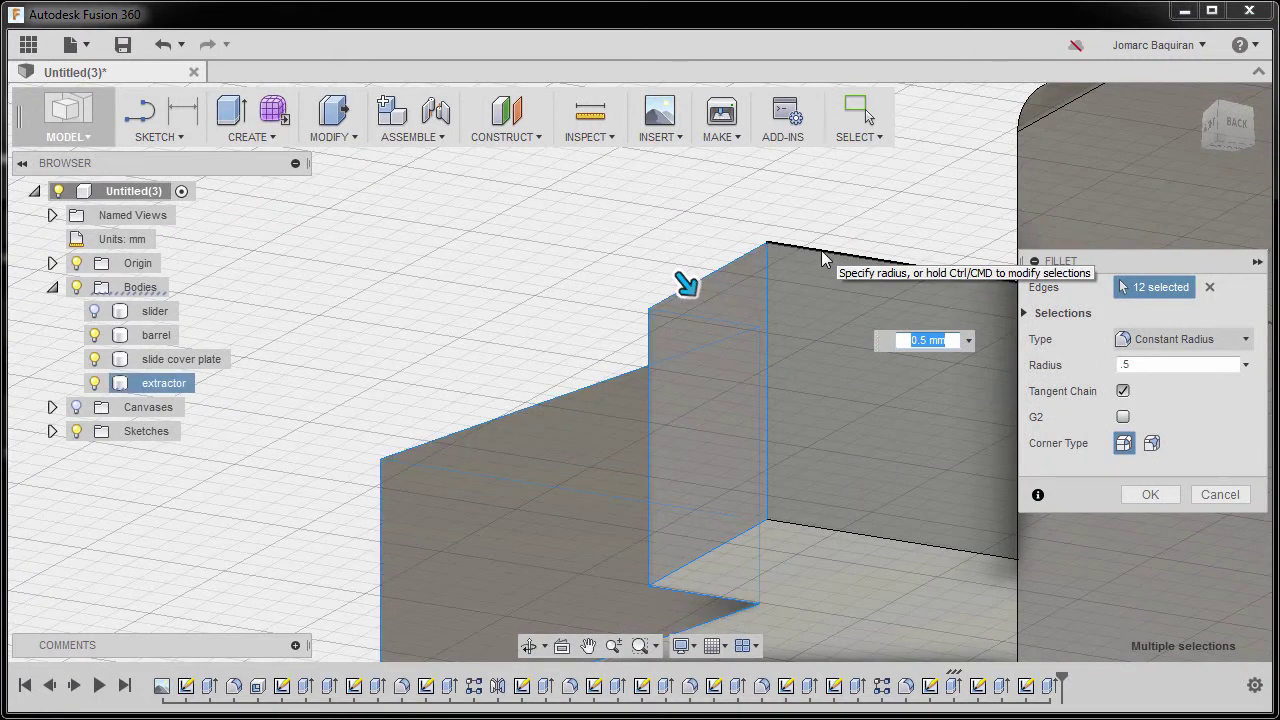
pyautogui.click(838, 527)
pyautogui.keyDown('shift'); pyautogui.moveTo(838, 527); pyautogui.dragTo(761, 411, button='middle'); pyautogui.keyUp('shift')
pyautogui.scroll(-2, 625, 345)
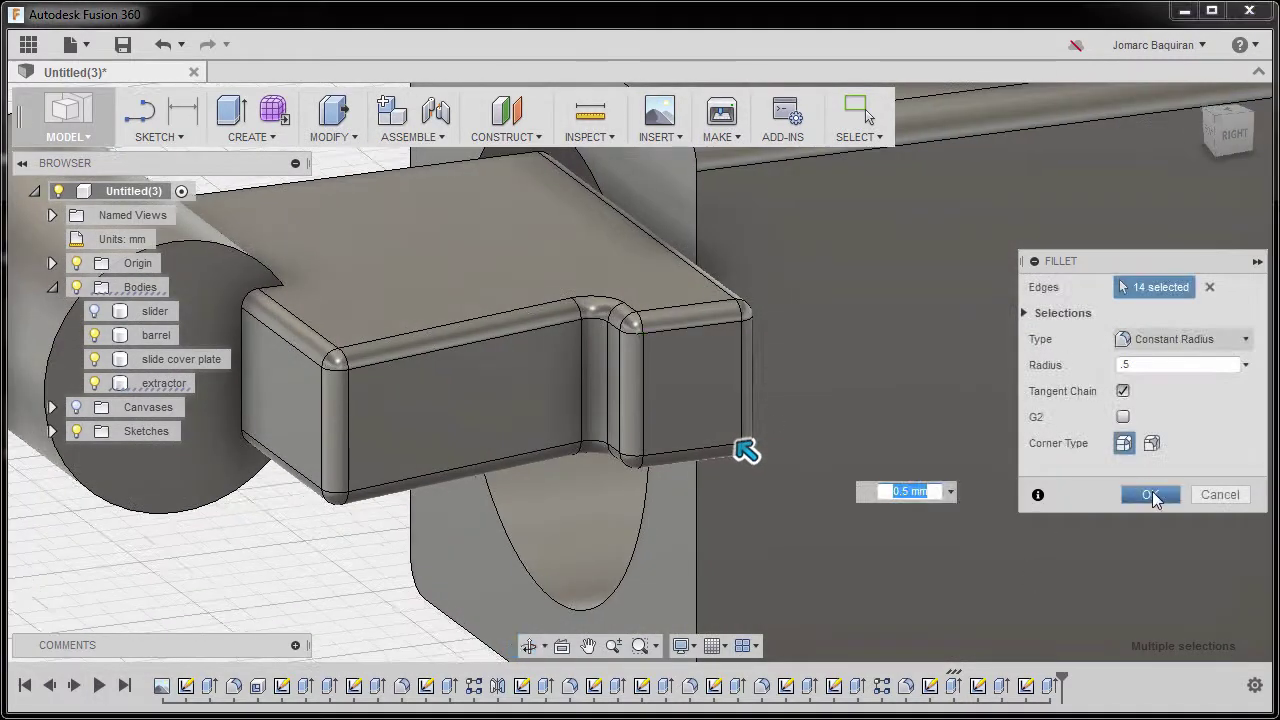
pyautogui.click(1153, 493)
# Step: Show the slider body again and check how the filleted extractor sits in its slot
pyautogui.scroll(-3, 885, 457)
pyautogui.moveTo(885, 457); pyautogui.dragTo(911, 502, button='middle')
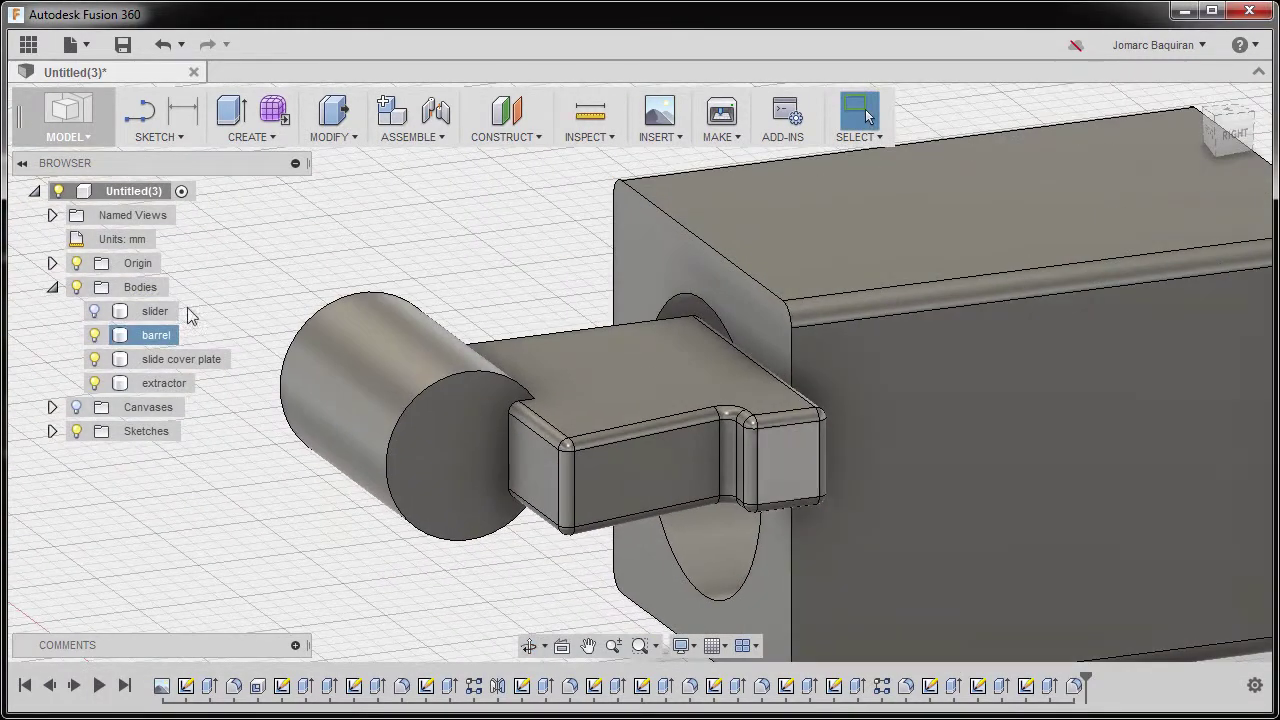
pyautogui.click(101, 314)
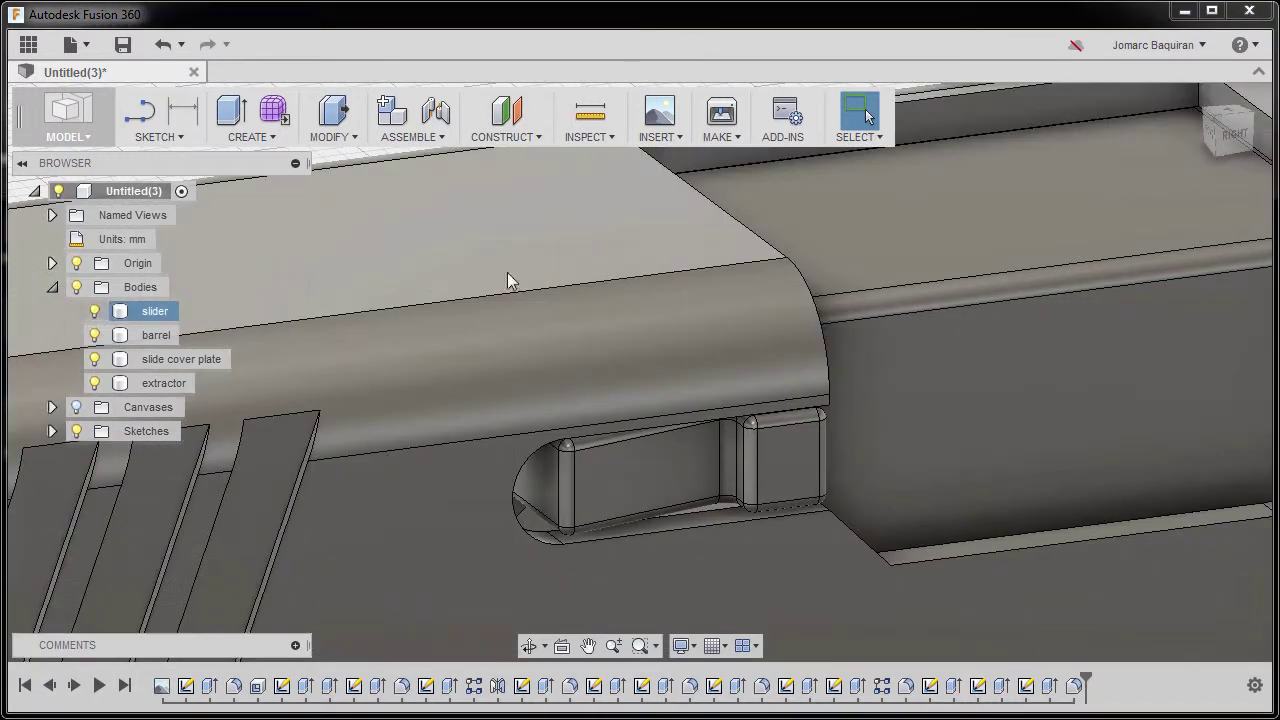
pyautogui.click(156, 335)
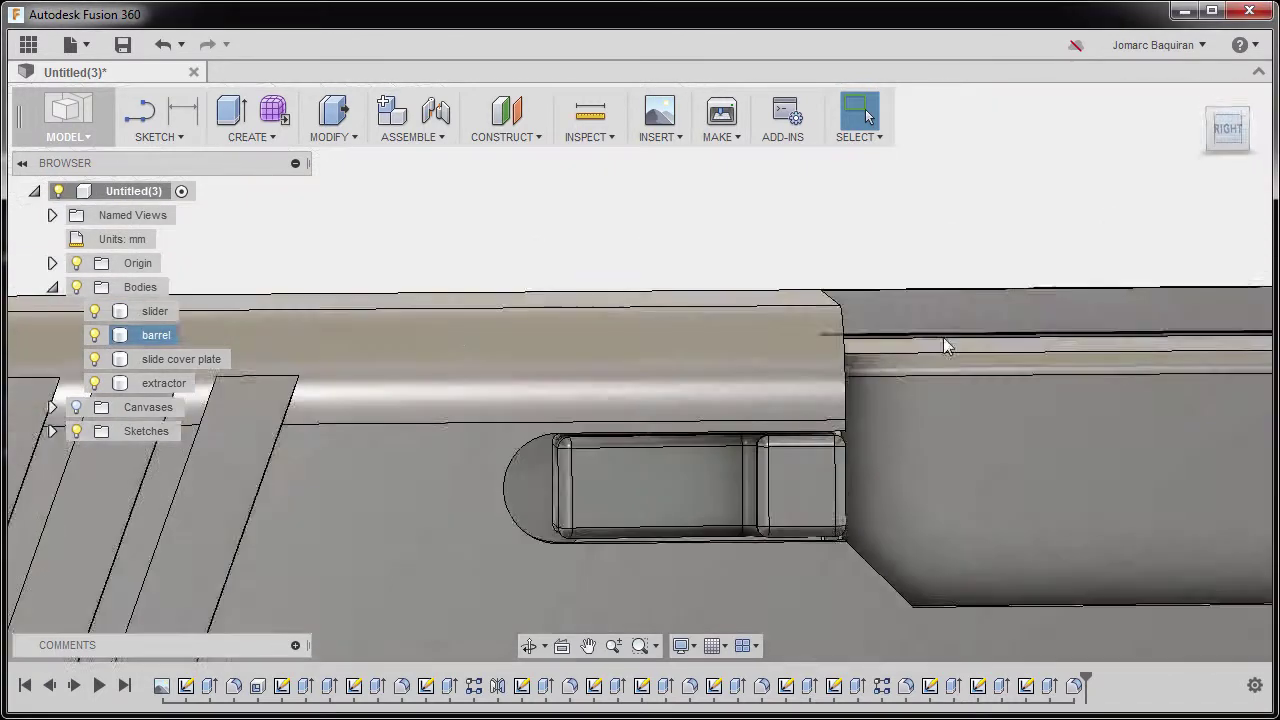